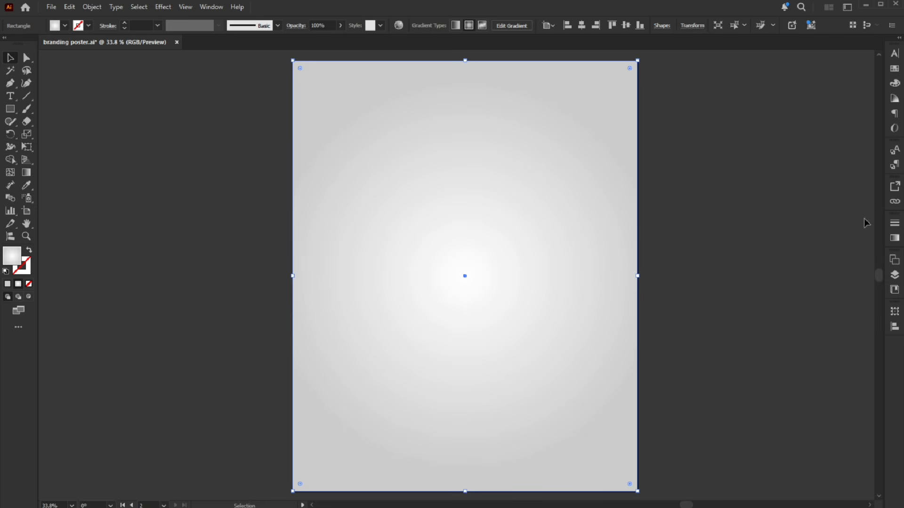
# - Lock the gradient background rectangle
pyautogui.click(92, 7)
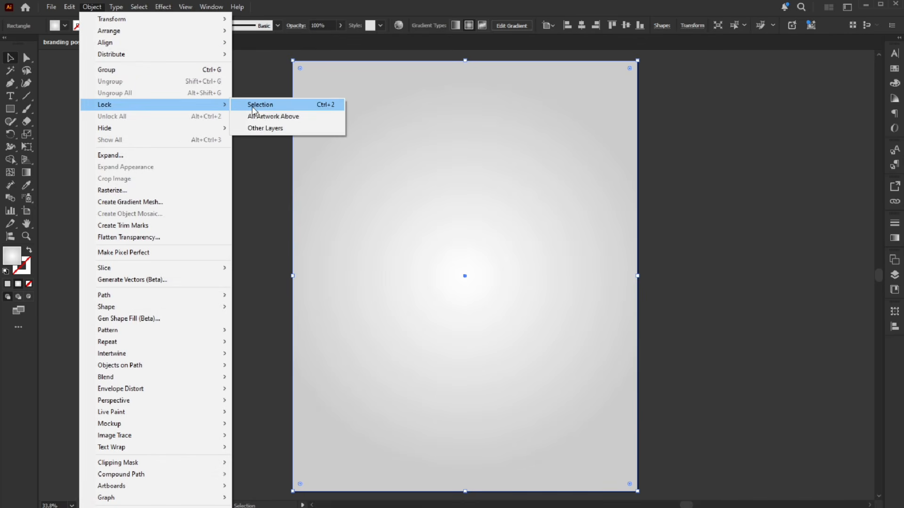
pyautogui.click(256, 104)
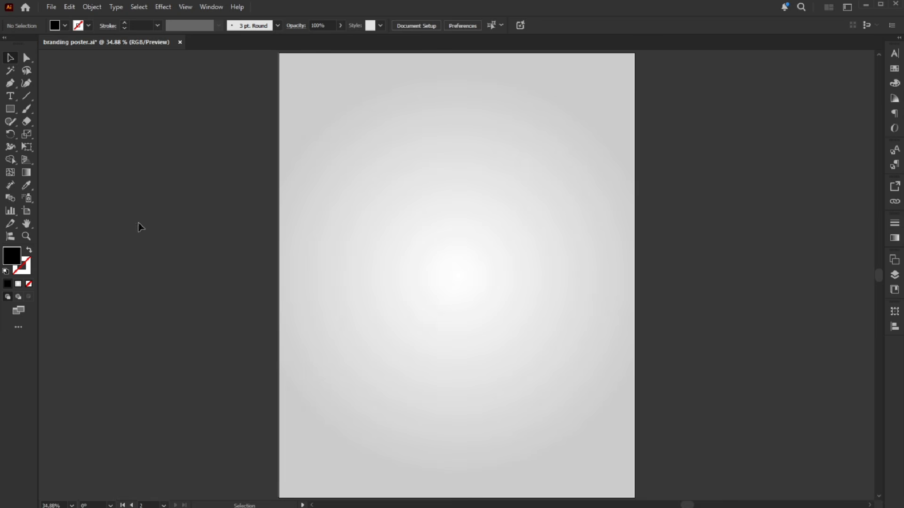
# - Add a "?" as point text in the upper middle of the artboard and enlarge it to about 258 pt
pyautogui.click(10, 96)
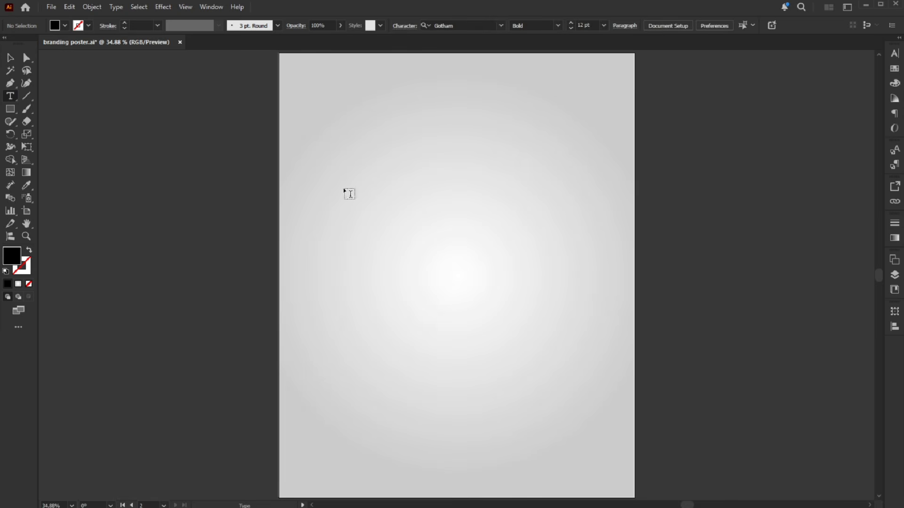
pyautogui.click(453, 220)
pyautogui.press('Escape')
pyautogui.moveTo(455, 225); pyautogui.dragTo(476, 269)
# - Set the question mark's font to Janna LT Bold and scale the text up to about 656 pt
pyautogui.click(378, 24)
pyautogui.write('janna')
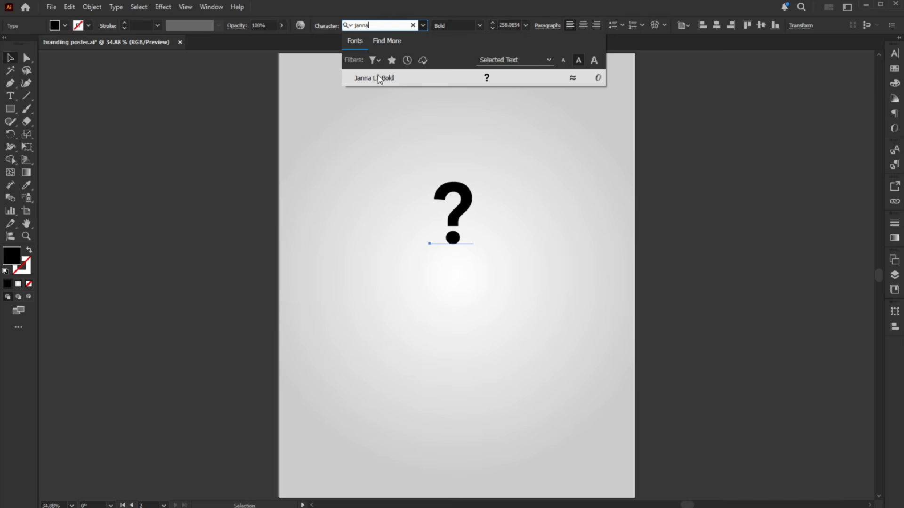
pyautogui.click(377, 79)
pyautogui.moveTo(460, 232); pyautogui.dragTo(509, 275)
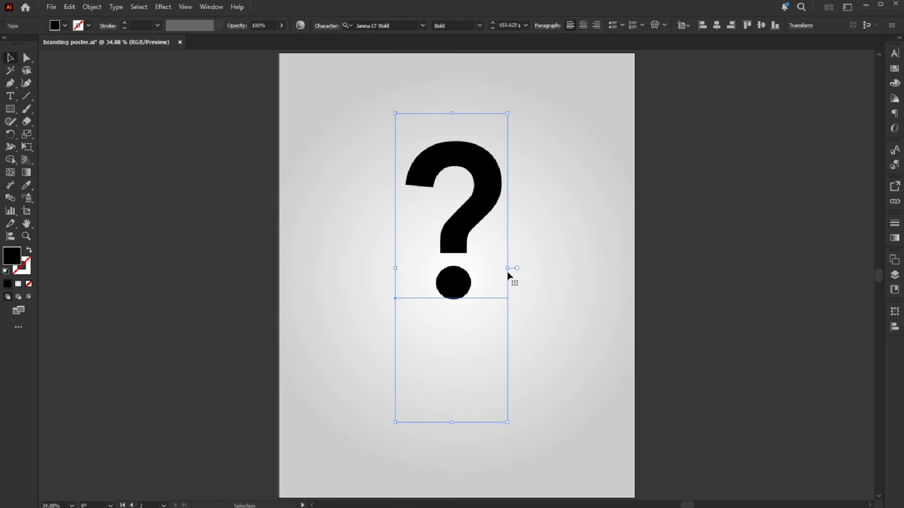
# - Convert the question mark to outlines and move it down near the middle of the artboard
pyautogui.rightClick(483, 162)
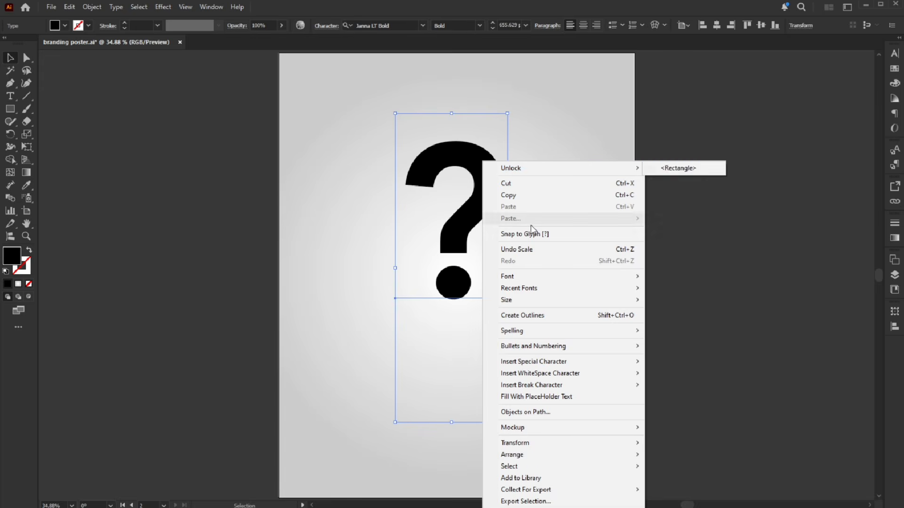
pyautogui.click(526, 314)
pyautogui.moveTo(467, 227); pyautogui.dragTo(450, 279)
# - Fill the question mark with the light green swatch R=187 G=223 B=75
pyautogui.click(893, 69)
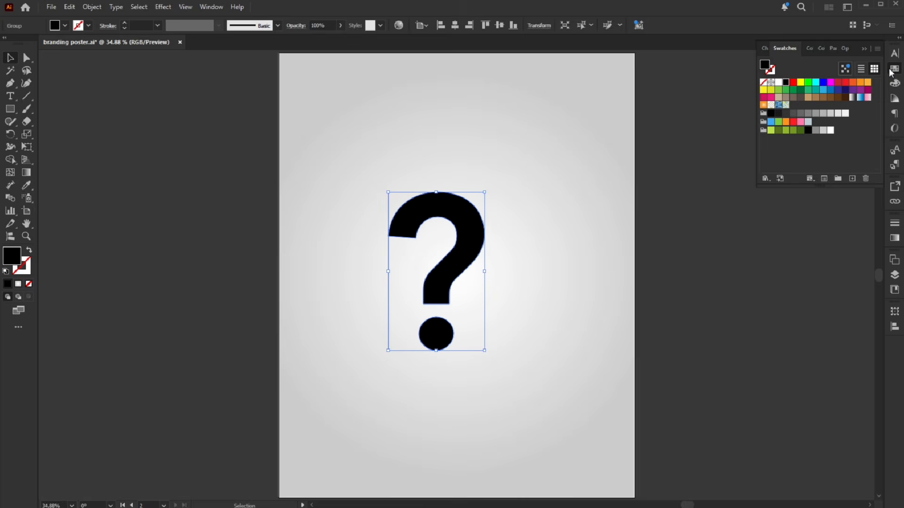
pyautogui.click(770, 130)
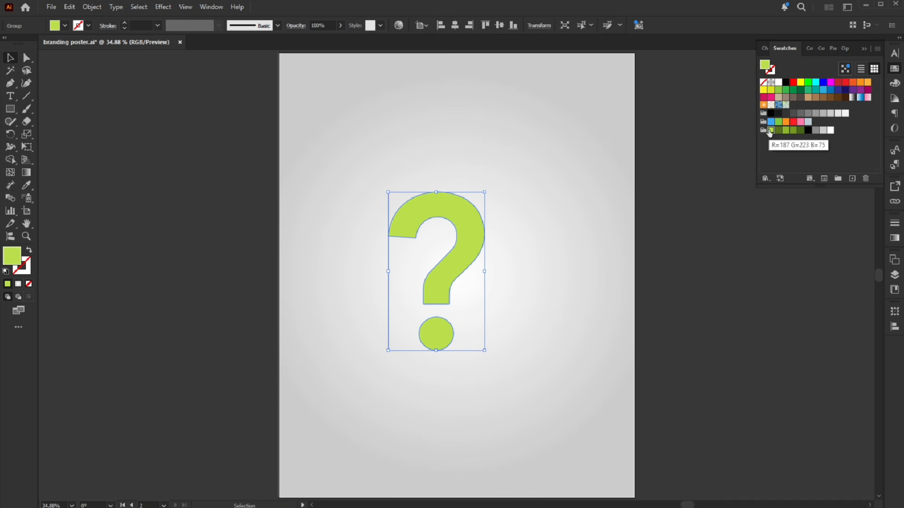
pyautogui.click(865, 49)
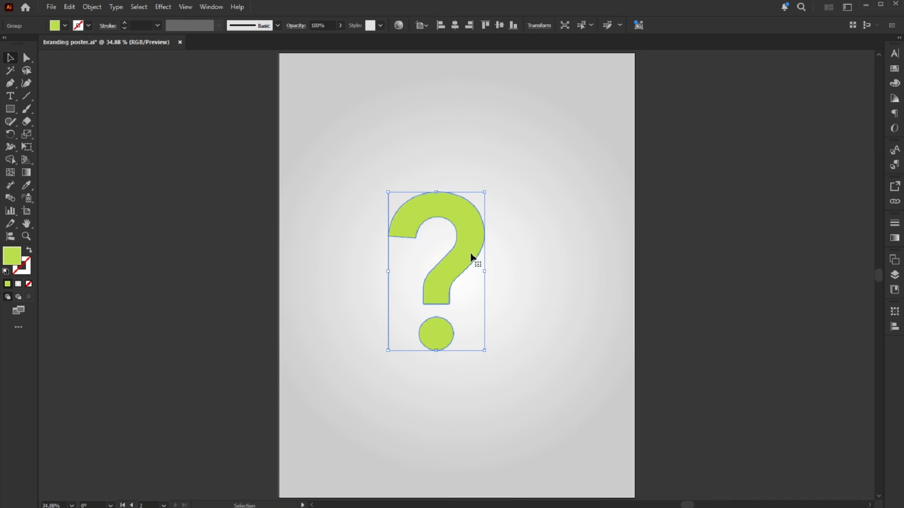
# - Add a classic 3D Extrude & Bevel effect to the question mark with the position set to Isometric Top
pyautogui.click(163, 7)
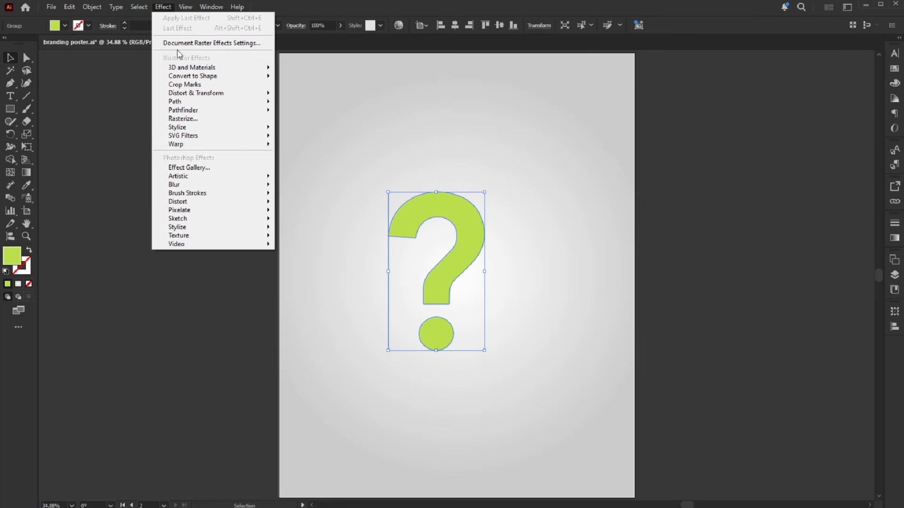
pyautogui.moveTo(183, 68)
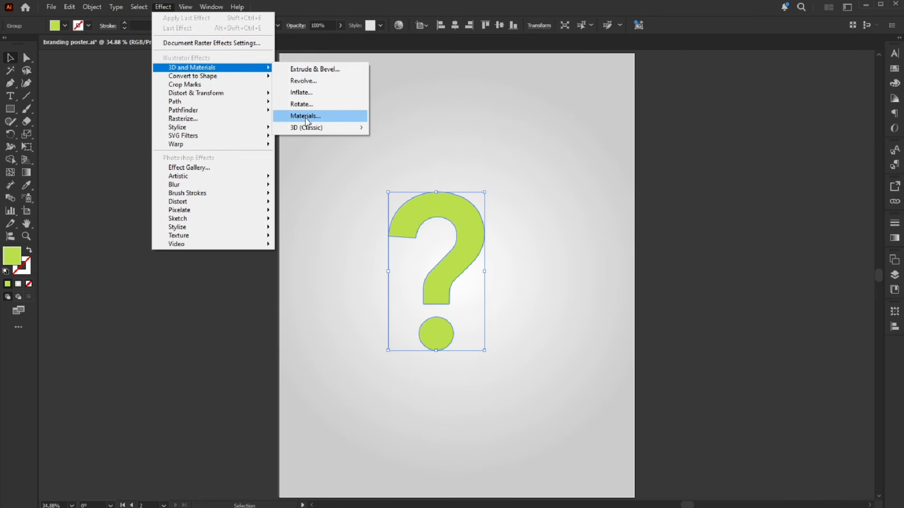
pyautogui.moveTo(303, 126)
pyautogui.click(404, 128)
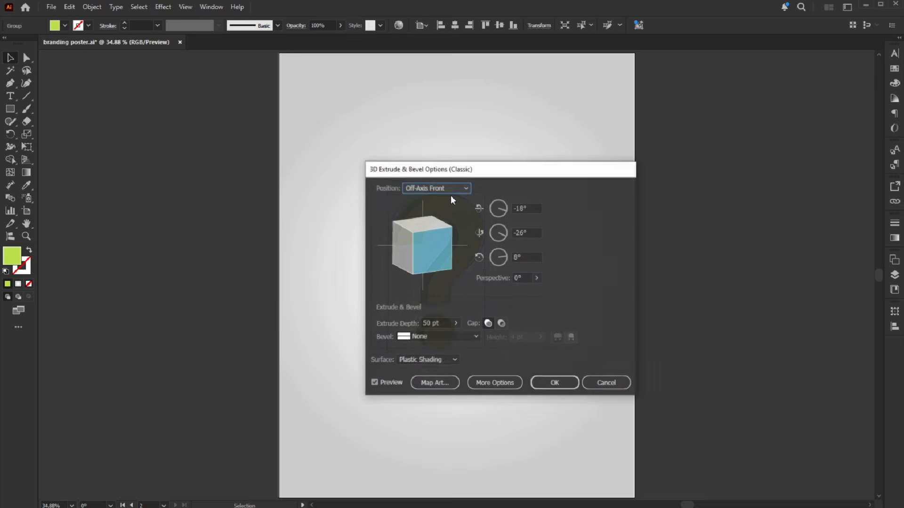
pyautogui.moveTo(453, 166); pyautogui.dragTo(668, 101)
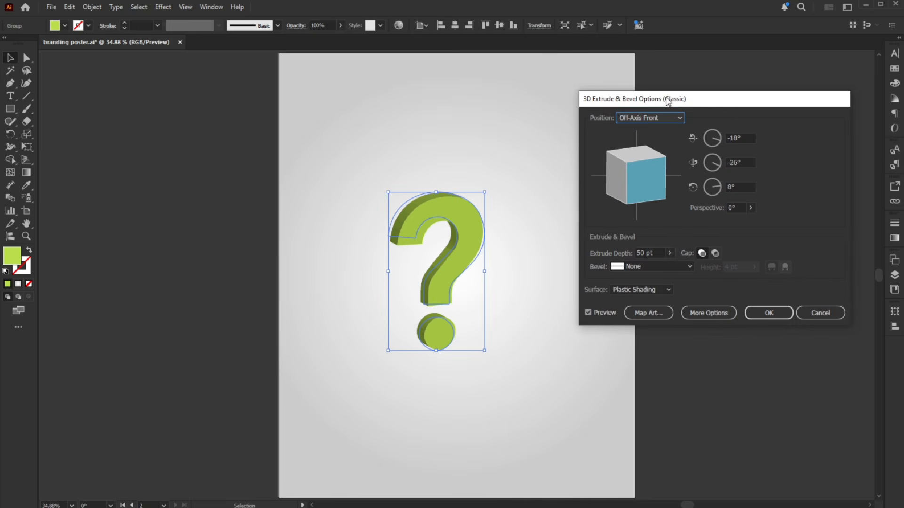
pyautogui.click(643, 120)
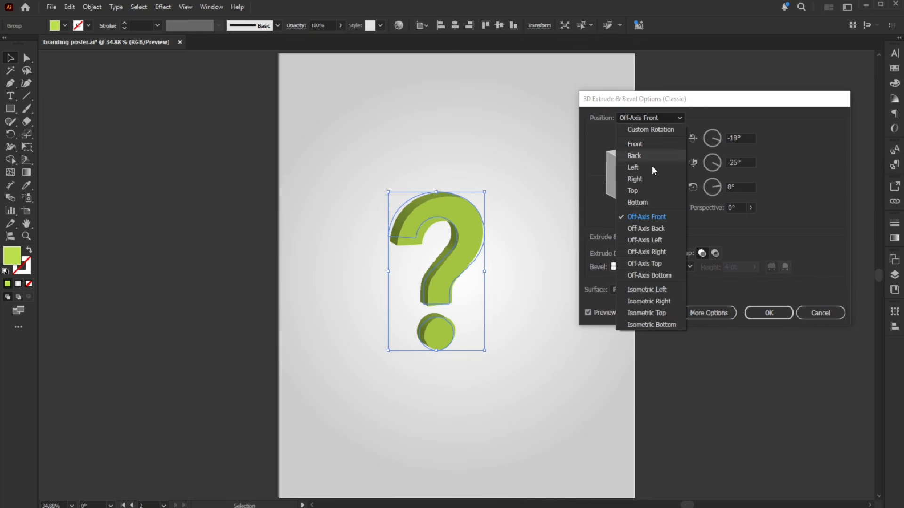
pyautogui.click(650, 313)
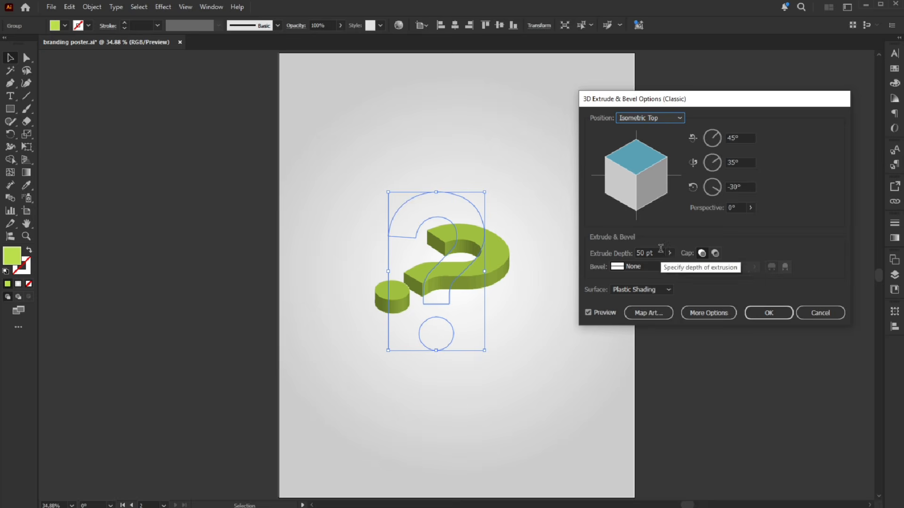
# - Set the extrude depth to about 439 pt, keep no bevel and Plastic Shading, and apply the effect
pyautogui.click(661, 266)
pyautogui.moveTo(632, 268); pyautogui.dragTo(640, 273)
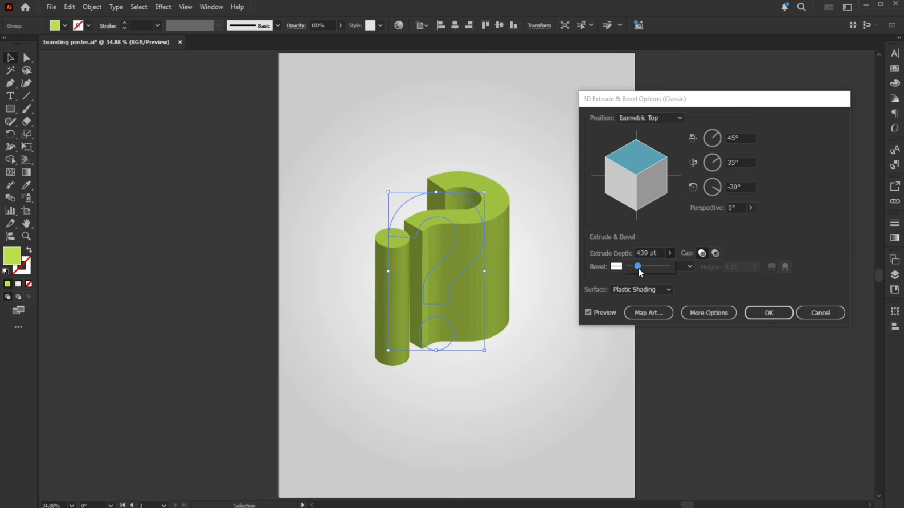
pyautogui.click(685, 281)
pyautogui.click(679, 266)
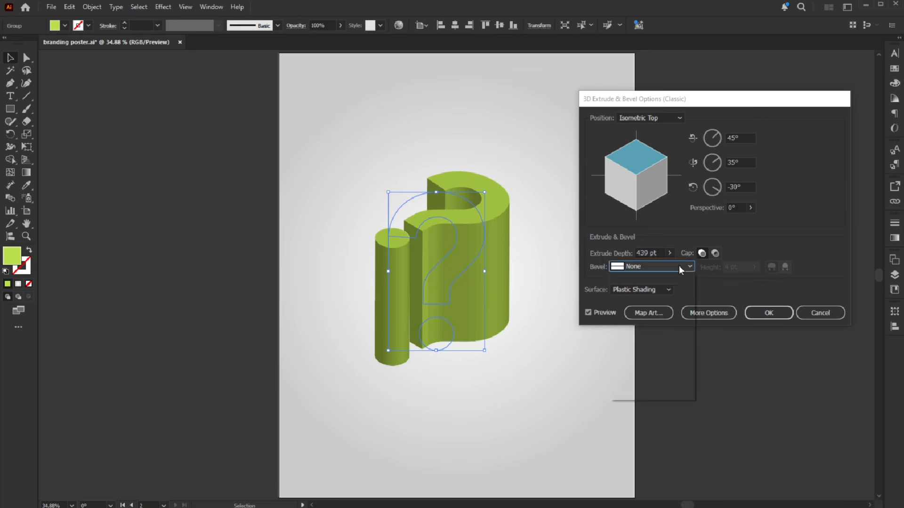
pyautogui.click(679, 266)
pyautogui.click(652, 288)
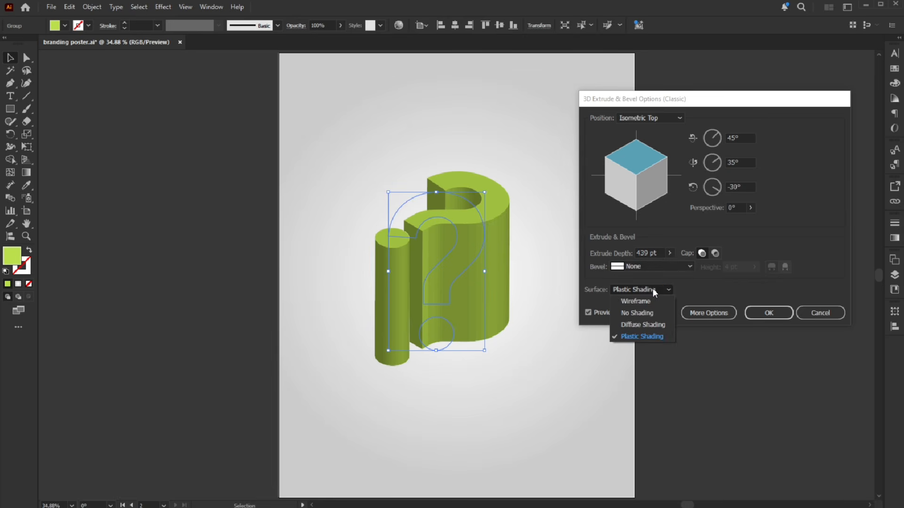
pyautogui.click(652, 288)
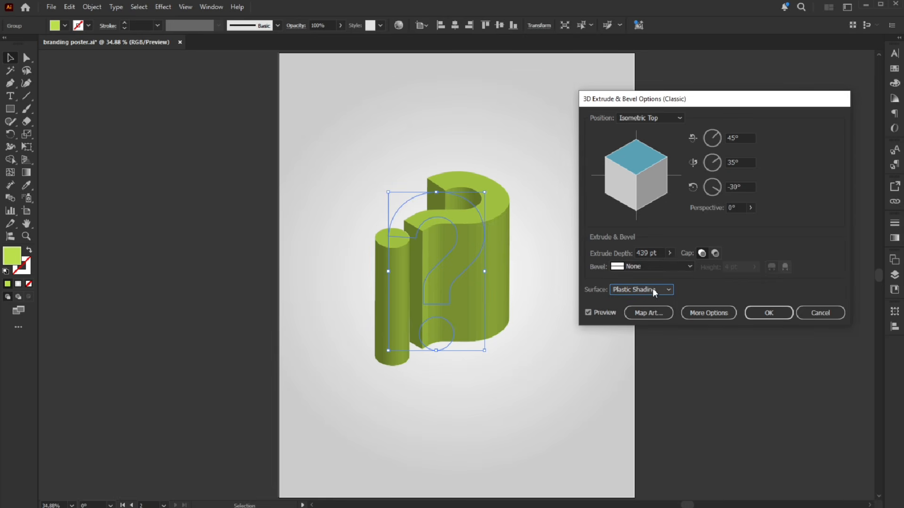
pyautogui.click(770, 315)
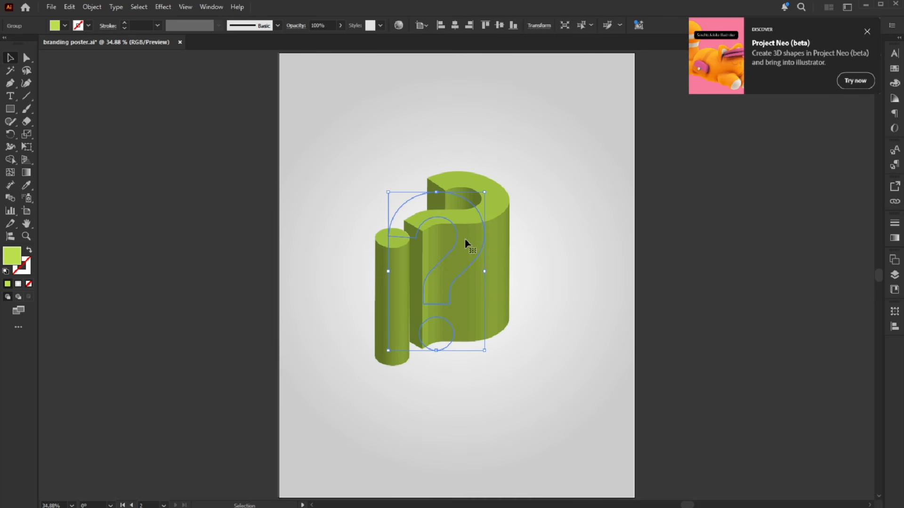
# - Expand the appearance of the extruded question mark and deselect it
pyautogui.click(93, 7)
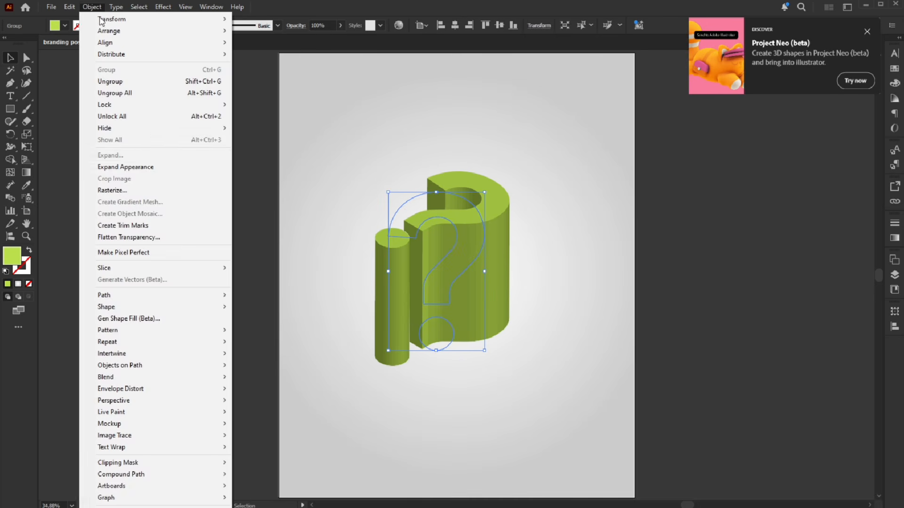
pyautogui.click(141, 168)
pyautogui.click(583, 285)
# - Enlarge the 3D question mark to about 761 by 1101 px and move it over the artboard's lower-left corner
pyautogui.moveTo(530, 277); pyautogui.dragTo(461, 213)
pyautogui.press('z')
pyautogui.moveTo(459, 214); pyautogui.dragTo(458, 271)
pyautogui.press('v')
pyautogui.click(453, 284)
pyautogui.moveTo(490, 302); pyautogui.dragTo(513, 294)
pyautogui.moveTo(464, 262); pyautogui.dragTo(416, 351)
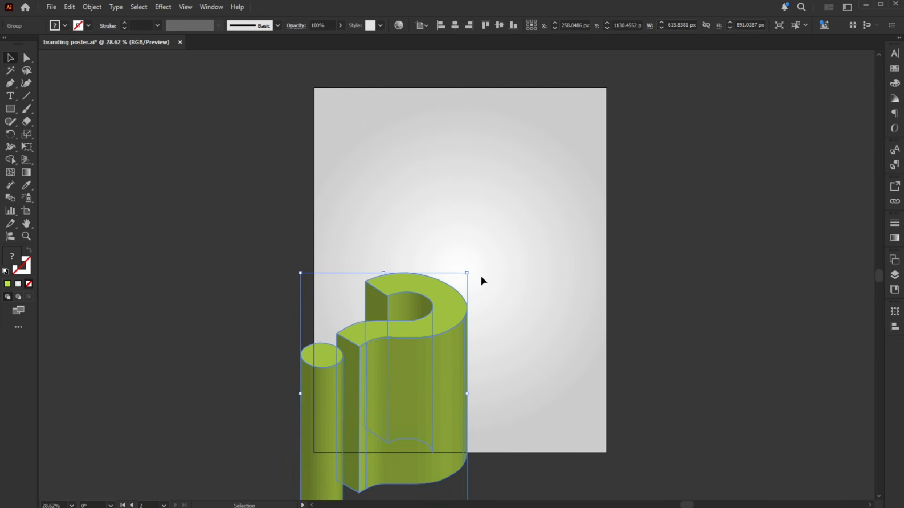
pyautogui.moveTo(467, 272); pyautogui.dragTo(470, 304)
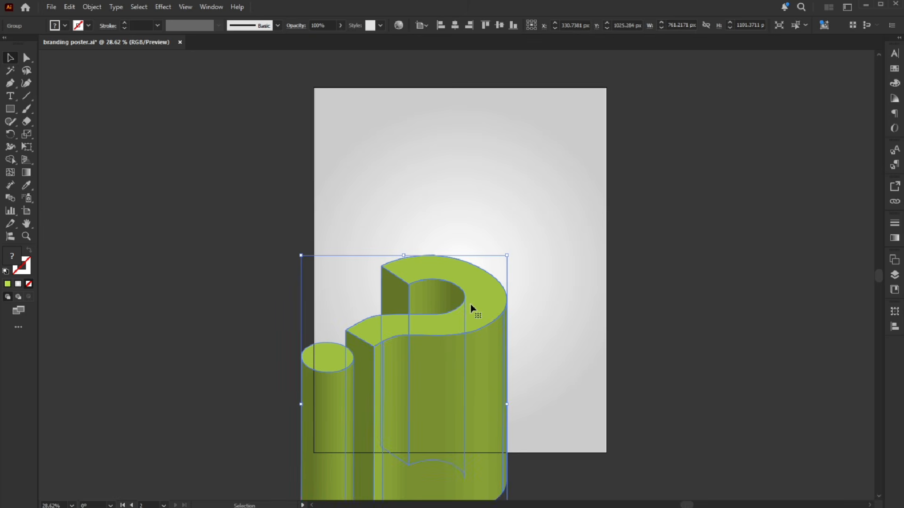
# - Ungroup the expanded question mark so that its top face and side pieces can be selected separately
pyautogui.rightClick(470, 304)
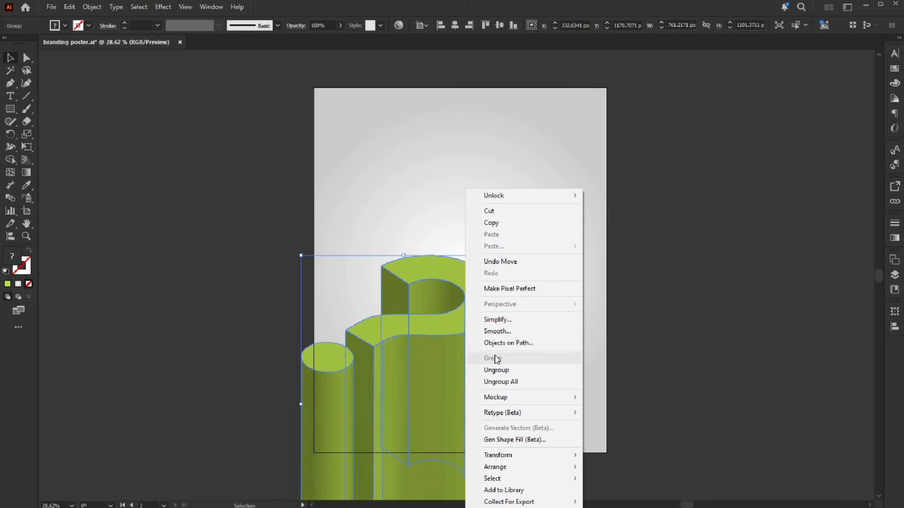
pyautogui.click(496, 370)
pyautogui.hotkey('ctrl', 'shift', 'a')
pyautogui.click(478, 308)
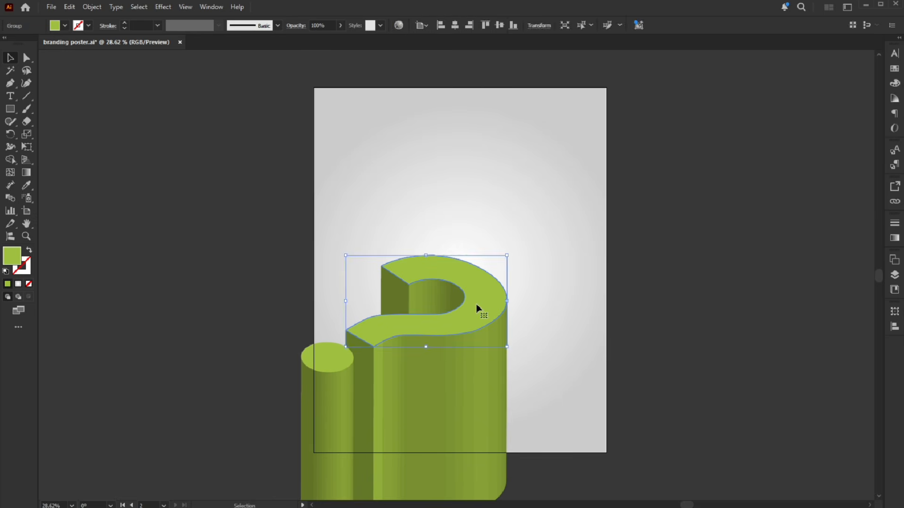
pyautogui.hotkey('ctrl', 'shift', 'a')
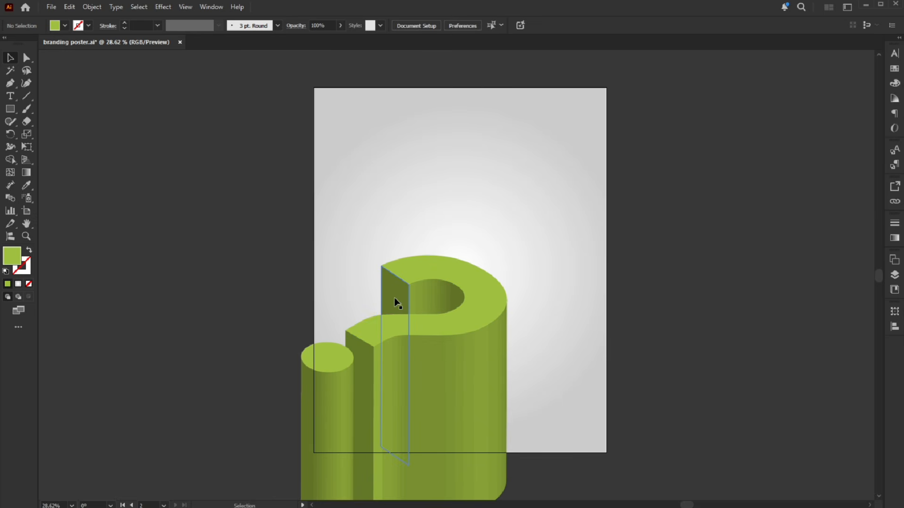
# - Select the shaded strips of the question mark's large curved front side and unite them with Pathfinder, docking its panel
pyautogui.click(505, 365)
pyautogui.hotkey('ctrl', 'shift', 'a')
pyautogui.click(507, 347)
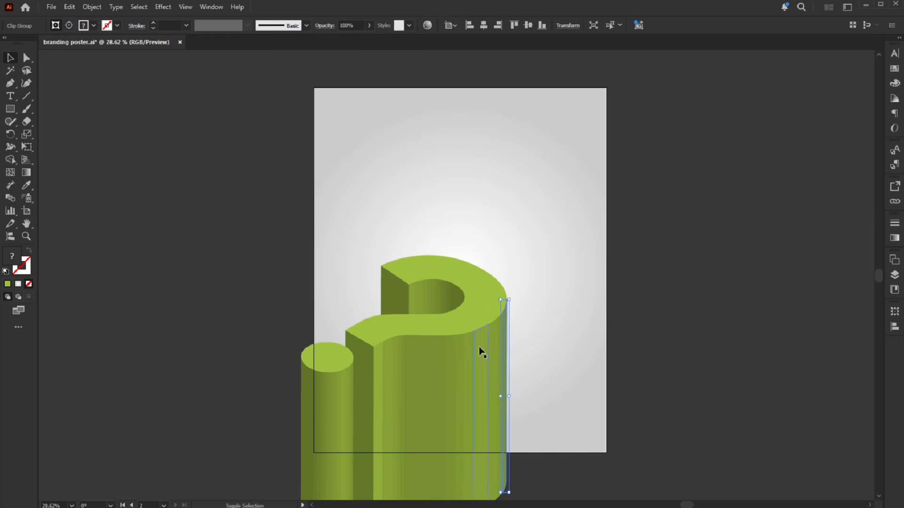
pyautogui.click(212, 7)
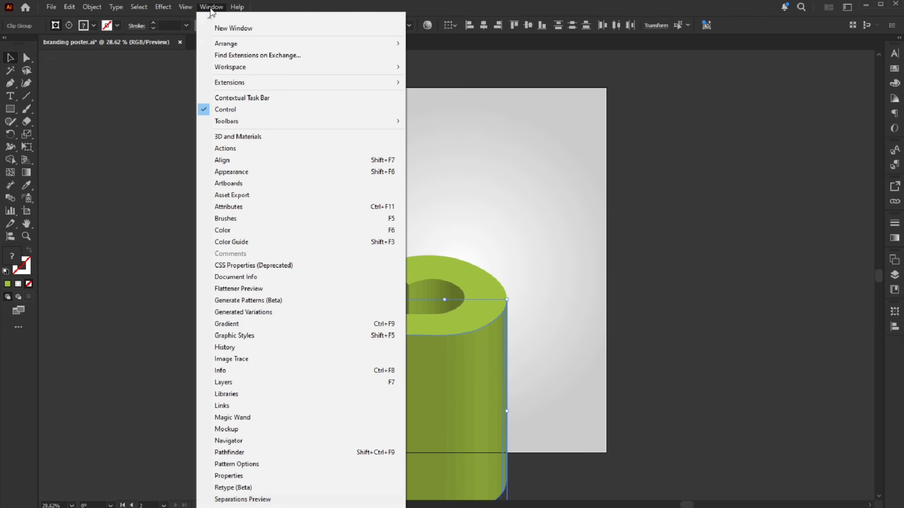
pyautogui.click(230, 453)
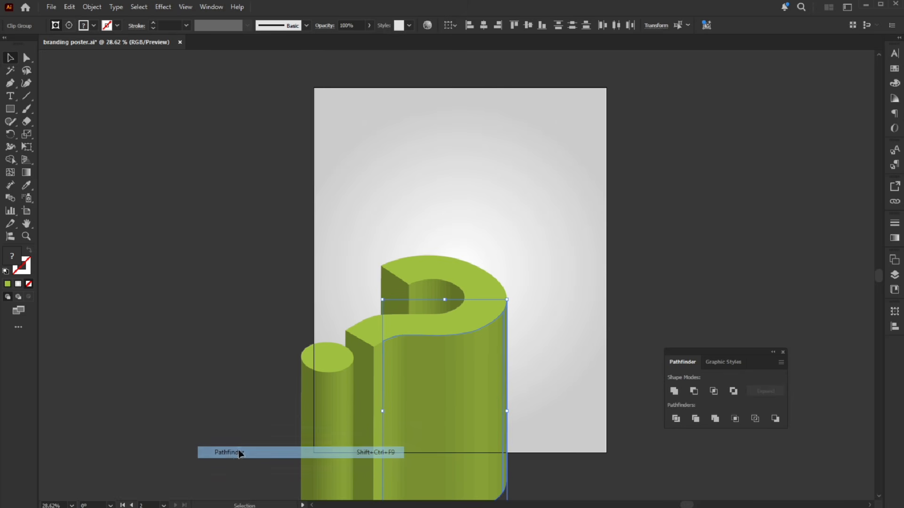
pyautogui.moveTo(737, 356); pyautogui.dragTo(891, 349)
pyautogui.click(771, 372)
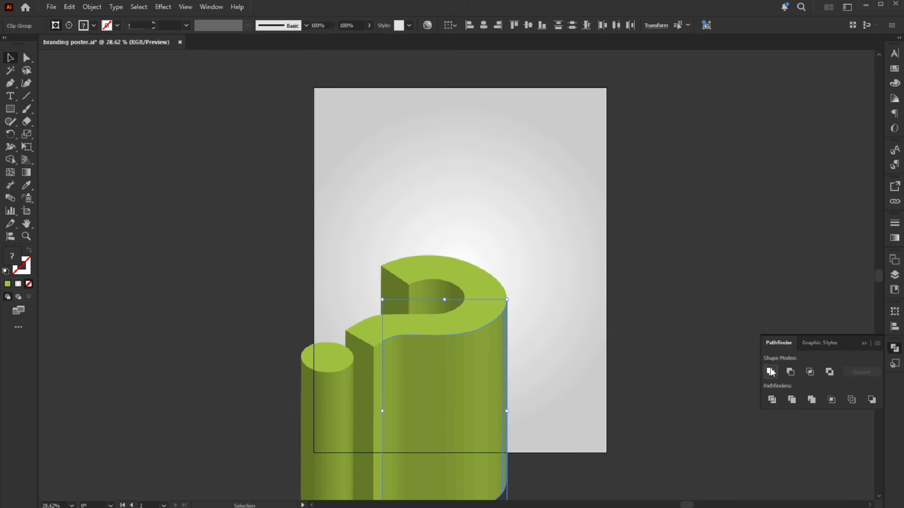
pyautogui.click(664, 332)
# - Unite the inner curved wall and each of the question mark's two dark flat end faces separately with Pathfinder
pyautogui.click(442, 309)
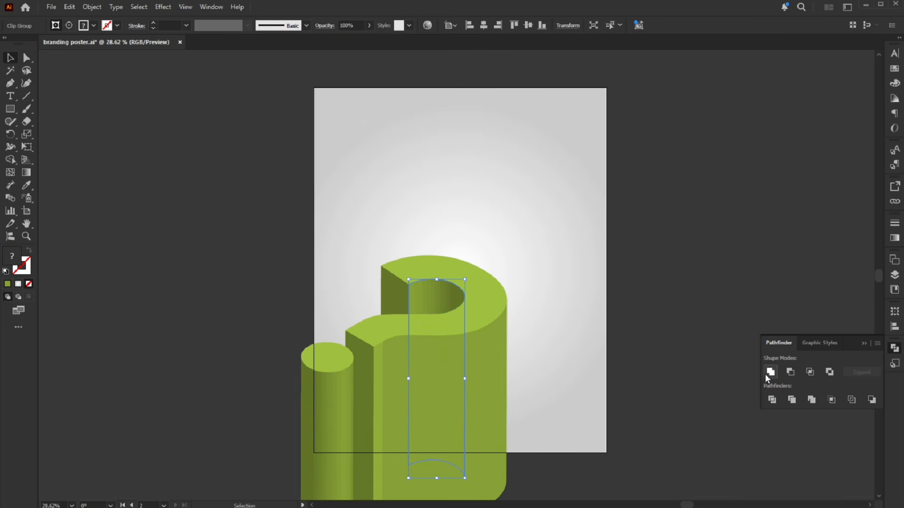
pyautogui.click(771, 372)
pyautogui.click(395, 311)
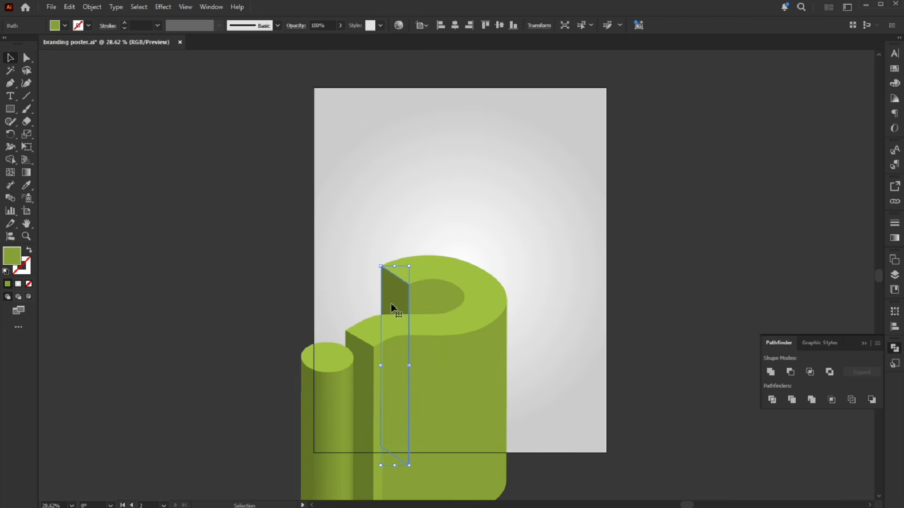
pyautogui.click(771, 372)
pyautogui.click(368, 369)
pyautogui.click(771, 371)
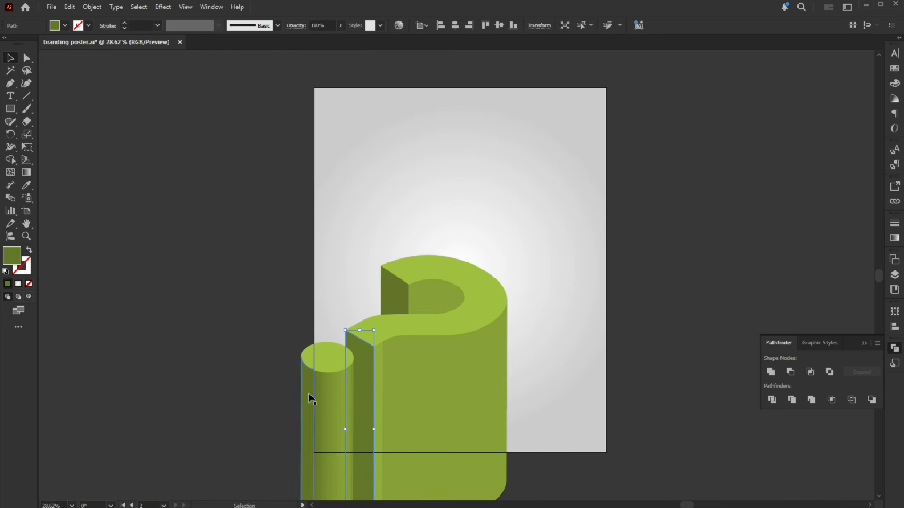
# - Unite the side surface of the question mark's cylindrical dot into a single shape and deselect it
pyautogui.click(310, 399)
pyautogui.click(770, 372)
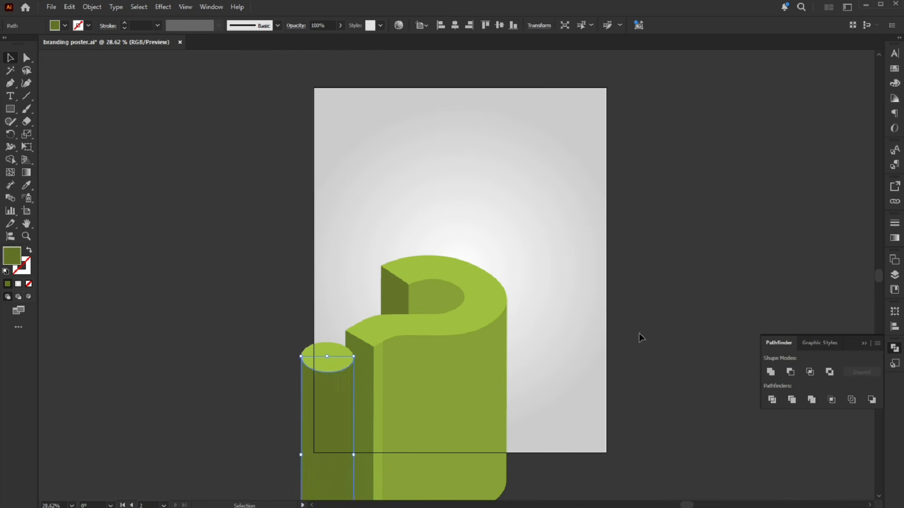
pyautogui.click(639, 327)
# - Unite the narrow strip at the front with the question mark's large curved front side using Pathfinder
pyautogui.click(379, 368)
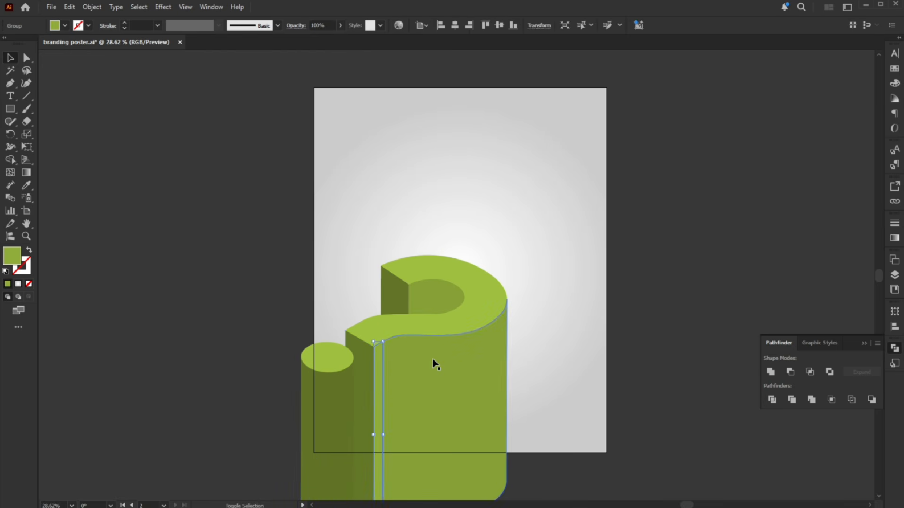
pyautogui.keyDown('shift'); pyautogui.click(433, 362); pyautogui.keyUp('shift')
pyautogui.click(770, 372)
pyautogui.click(671, 296)
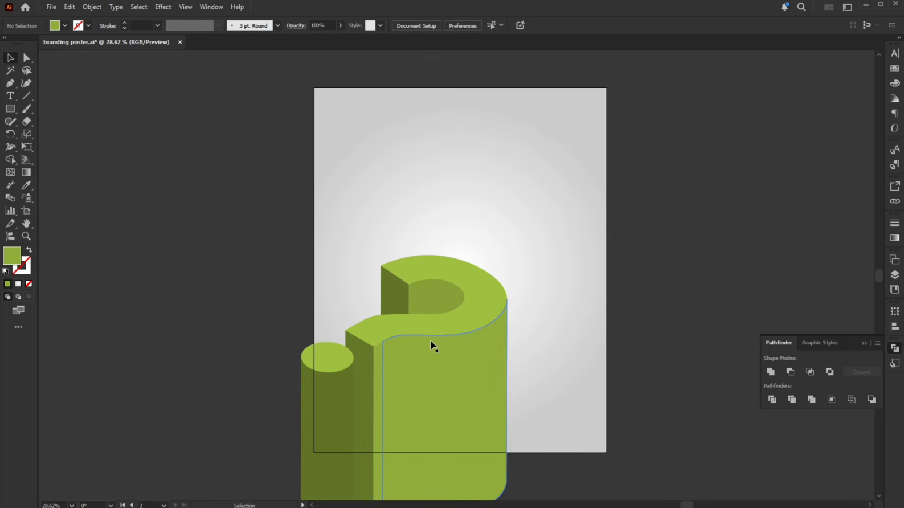
pyautogui.click(431, 341)
pyautogui.click(775, 400)
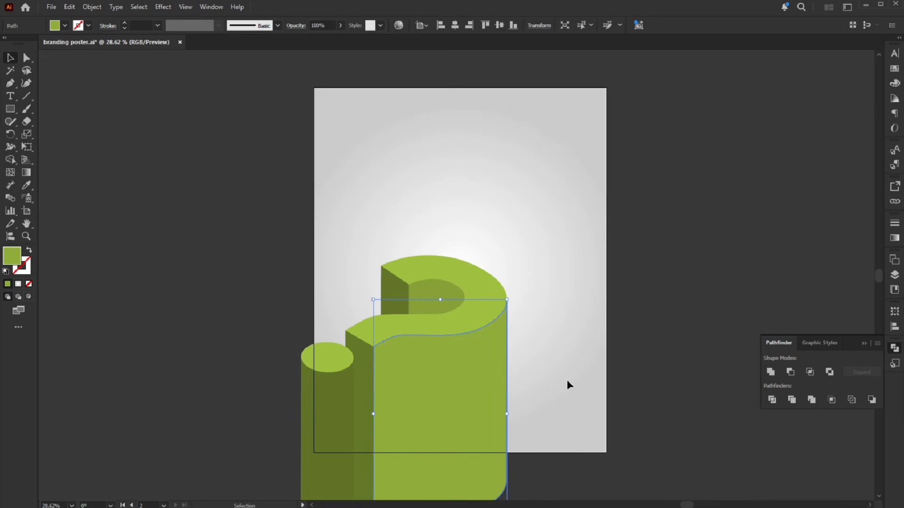
pyautogui.click(542, 379)
# - Fill the united large curved front side with the White, Black linear gradient preset
pyautogui.click(448, 380)
pyautogui.click(18, 284)
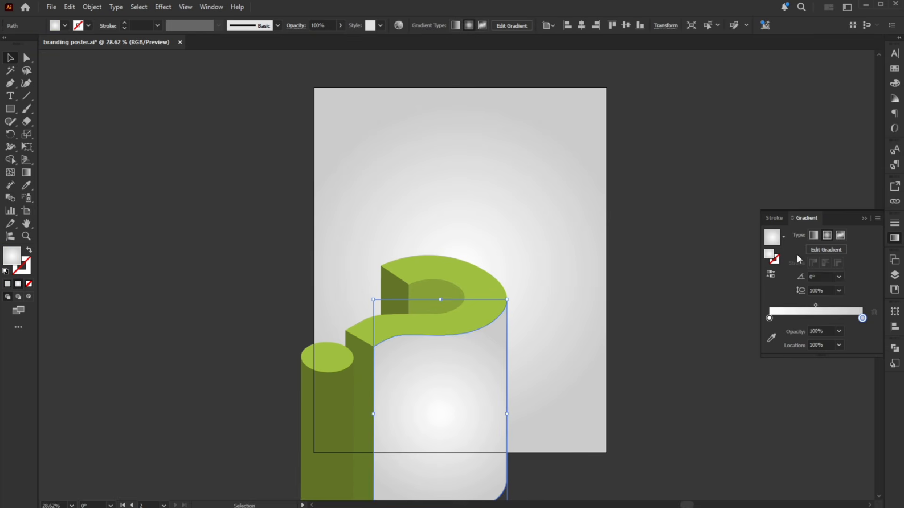
pyautogui.click(784, 237)
pyautogui.scroll(2, 753, 277)
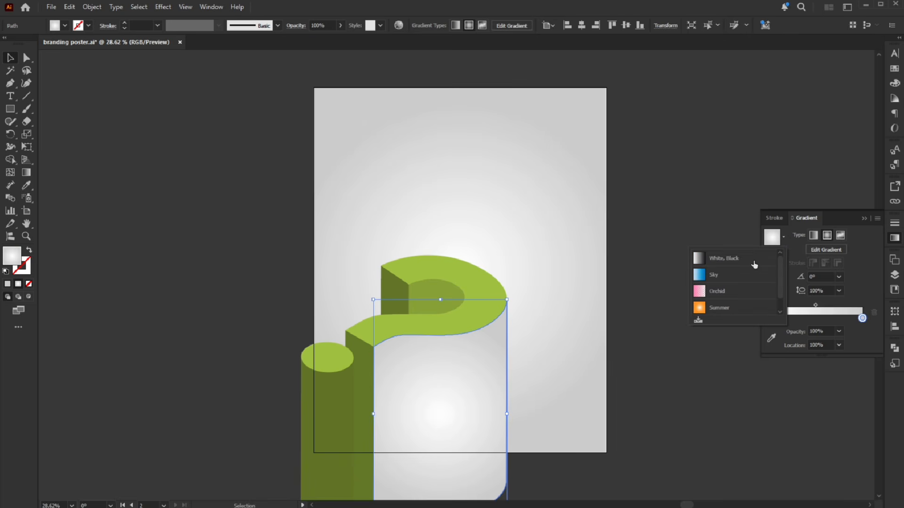
pyautogui.click(753, 259)
# - Recolor the front side's gradient from medium green to light lime, adding a dark green stop at about 32%
pyautogui.doubleClick(769, 318)
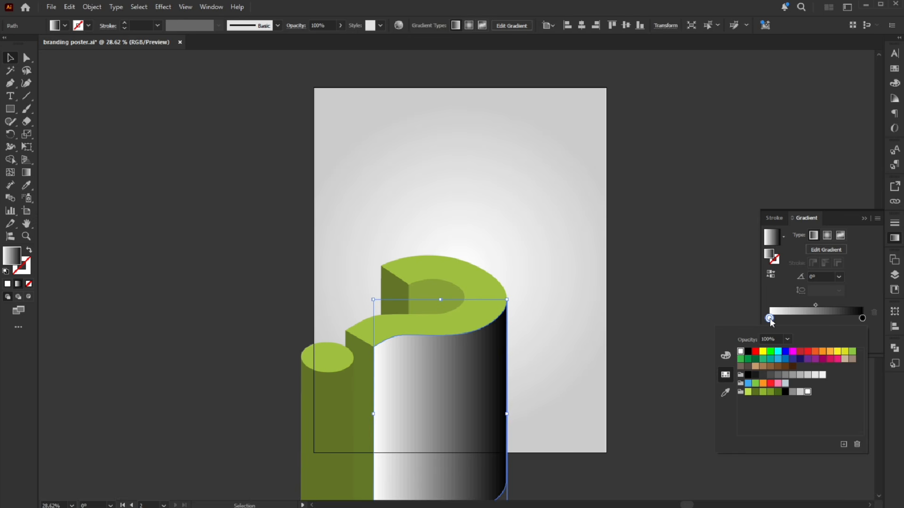
pyautogui.click(763, 392)
pyautogui.click(799, 318)
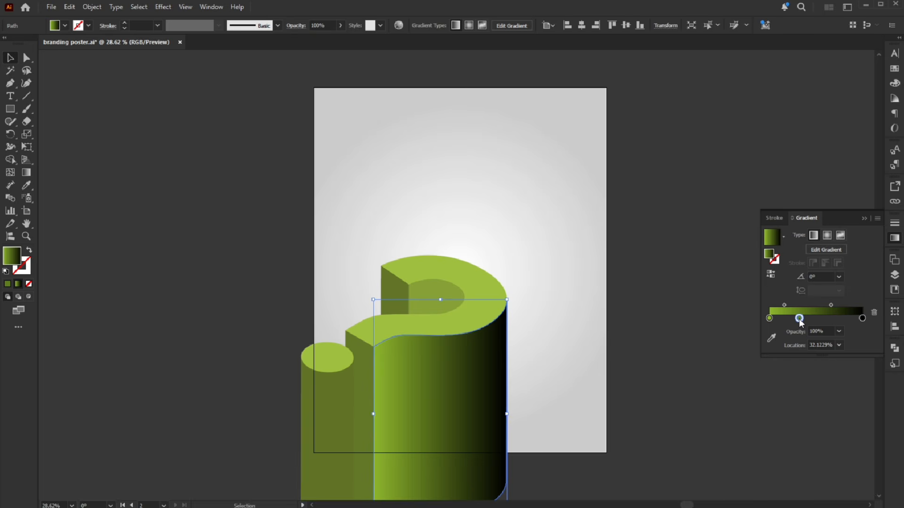
pyautogui.doubleClick(799, 319)
pyautogui.click(776, 393)
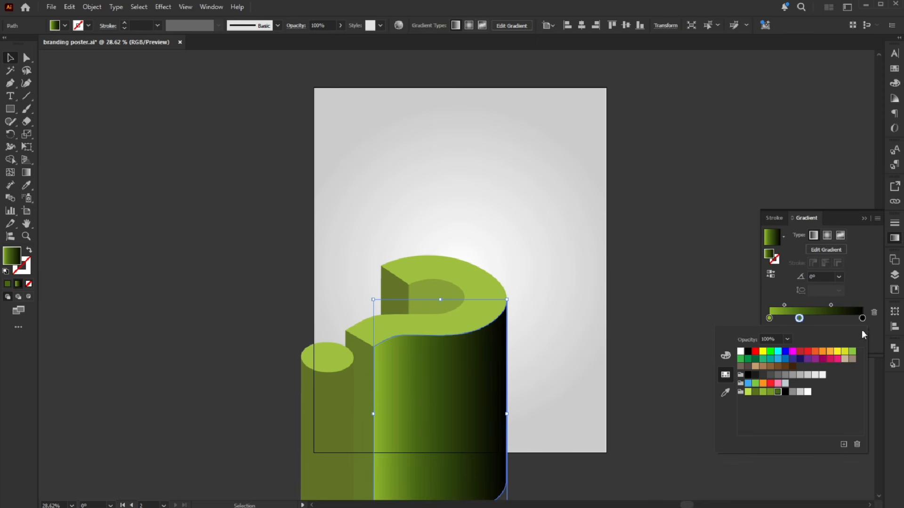
pyautogui.click(862, 318)
pyautogui.doubleClick(862, 318)
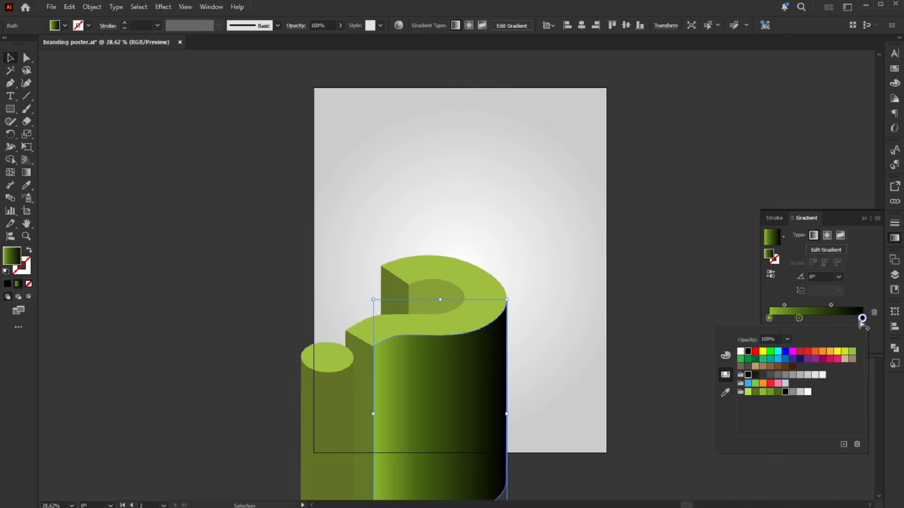
pyautogui.click(748, 392)
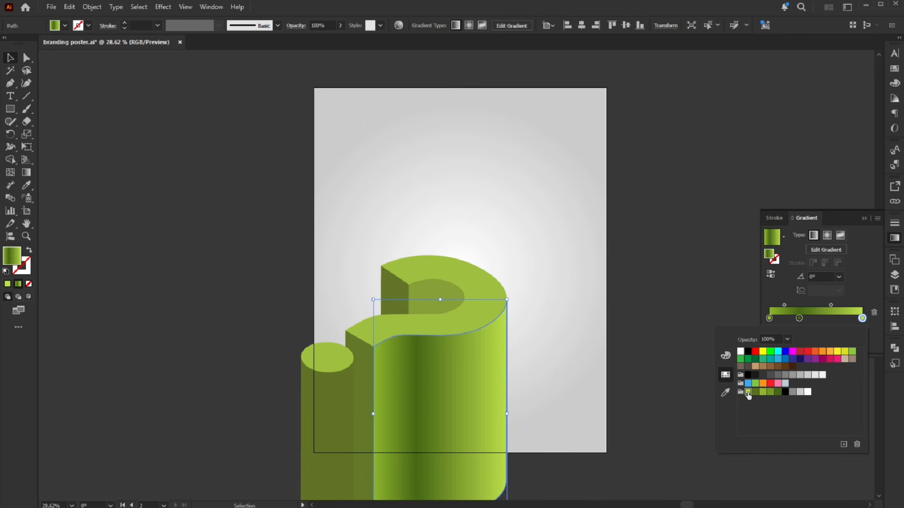
# - Shift the midpoint between the dark and lime stops to about 65.6% and make the starting stop a darker green
pyautogui.click(784, 305)
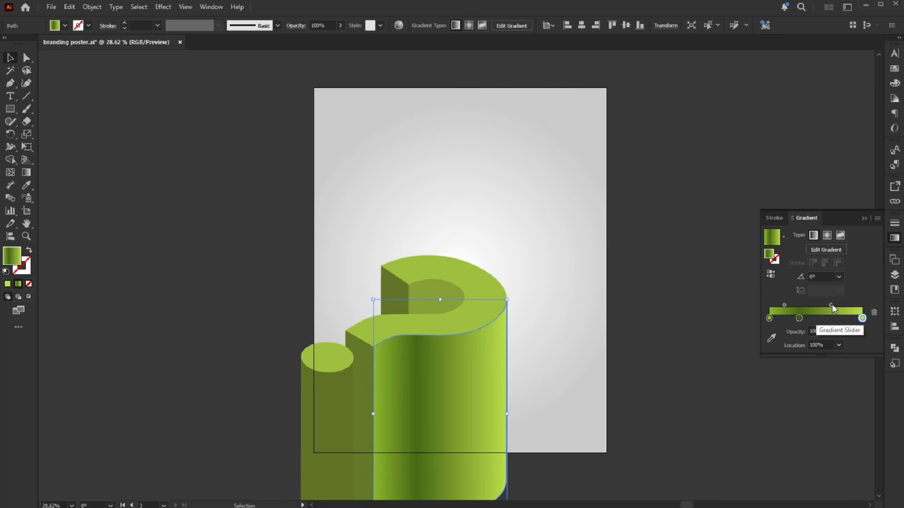
pyautogui.moveTo(832, 304); pyautogui.dragTo(841, 305)
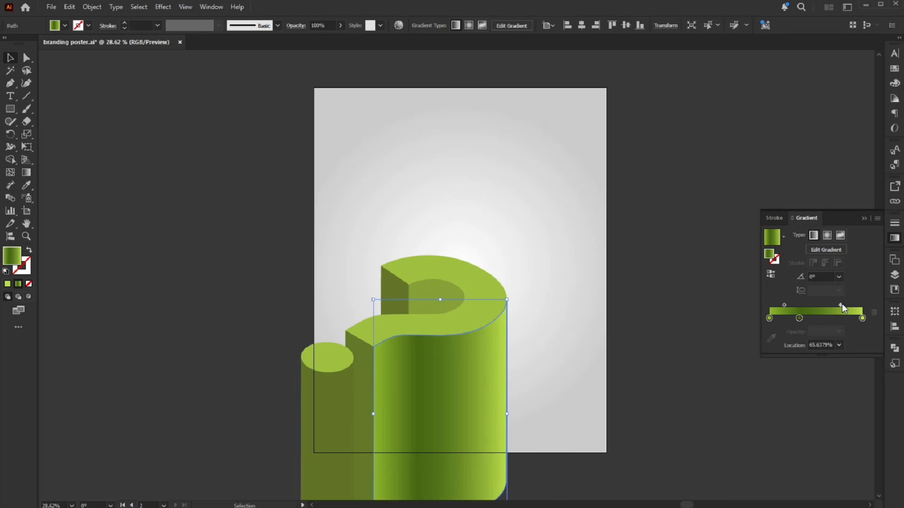
pyautogui.doubleClick(770, 319)
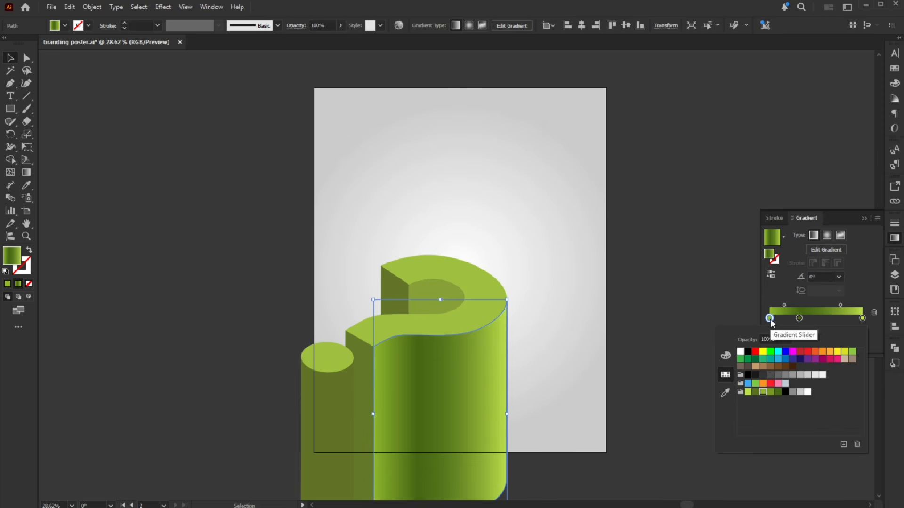
pyautogui.click(770, 392)
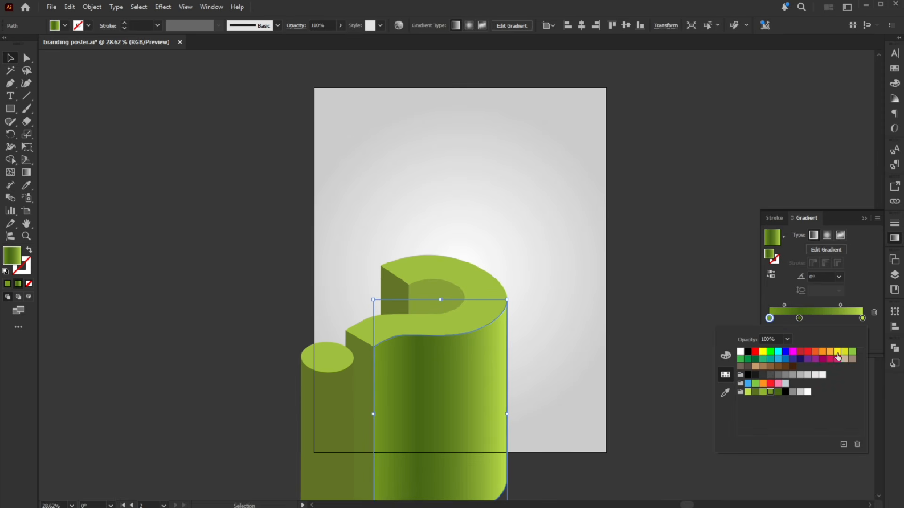
# - Try the medium green swatch on the gradient's lime end stop and undo that color change
pyautogui.doubleClick(862, 319)
pyautogui.click(763, 392)
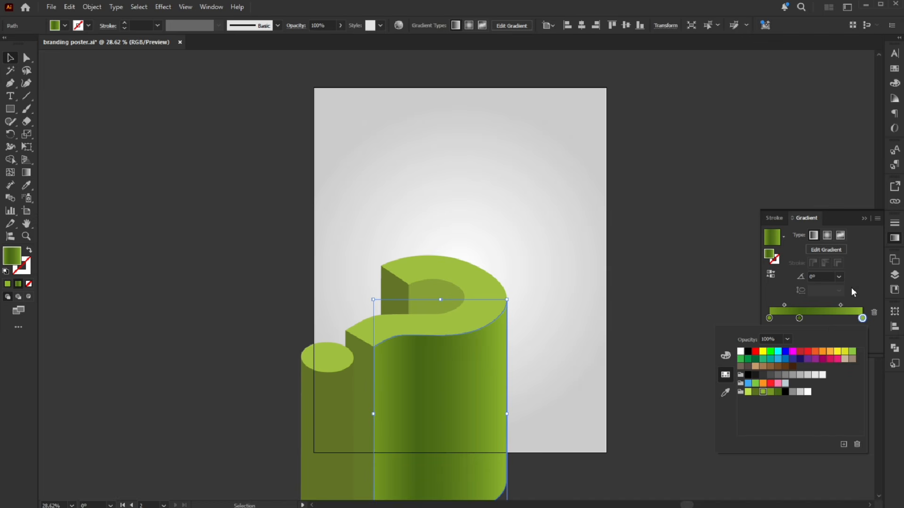
pyautogui.click(706, 242)
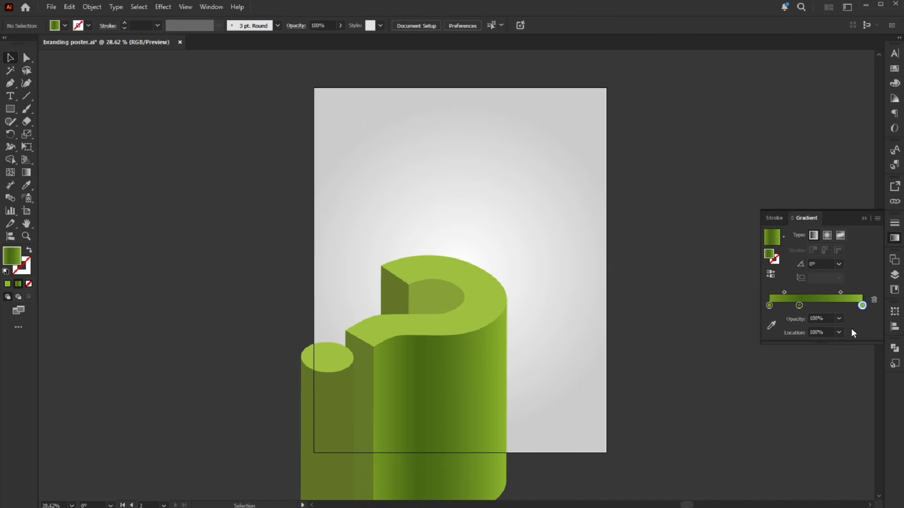
pyautogui.hotkey('ctrl', 'z')
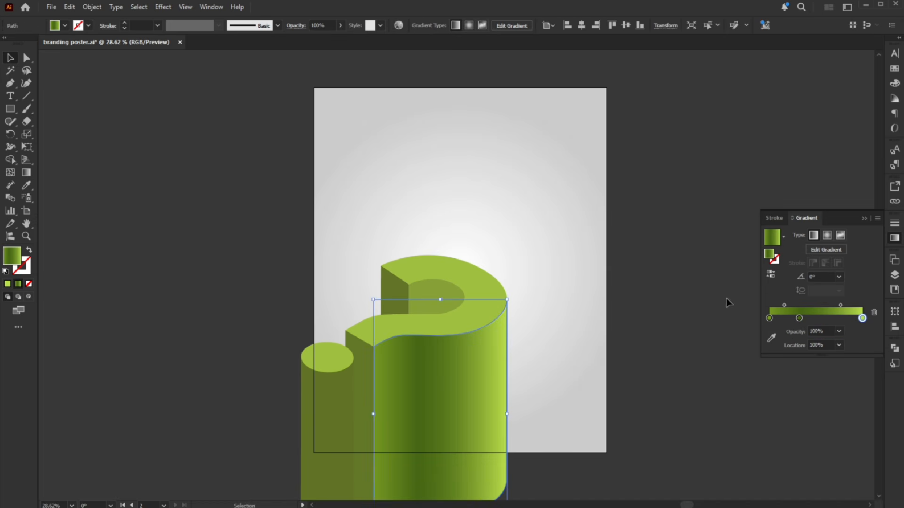
pyautogui.click(658, 291)
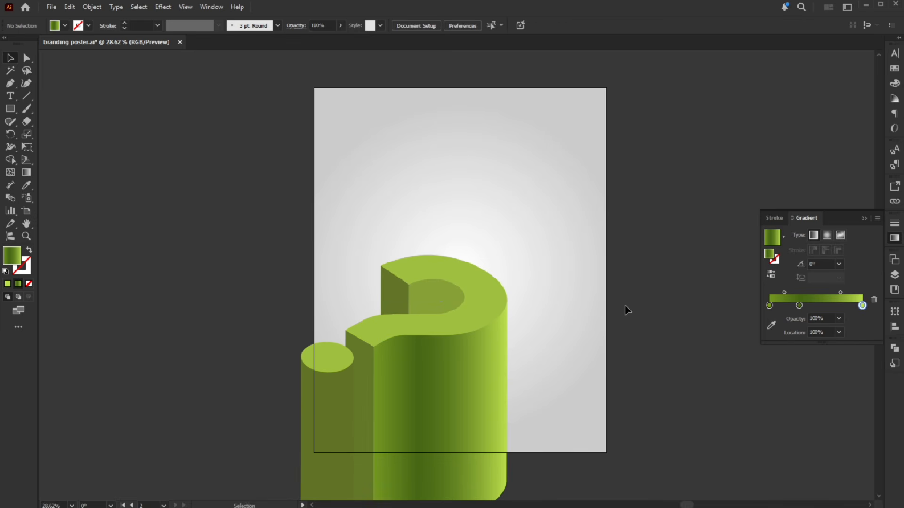
# - Copy the front side's gradient onto the inner curved wall and stretch it horizontally past the wall's right edge
pyautogui.click(450, 298)
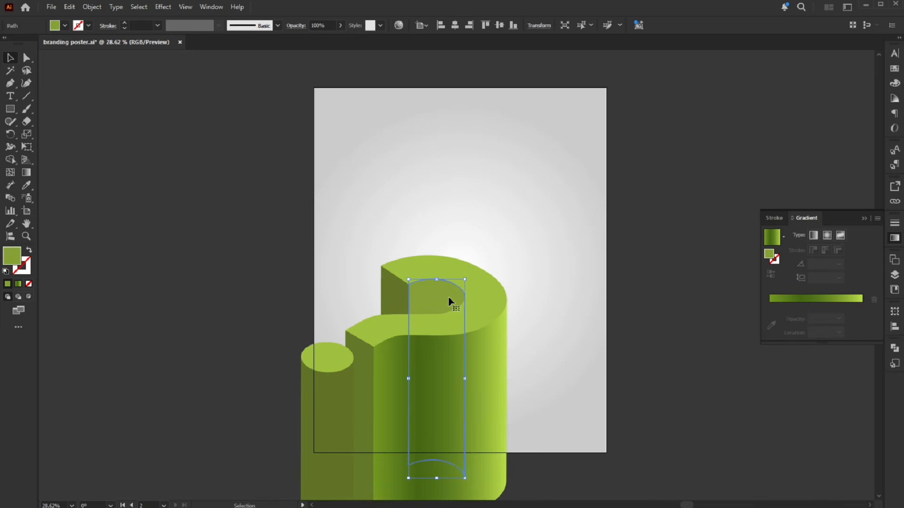
pyautogui.click(26, 185)
pyautogui.click(468, 379)
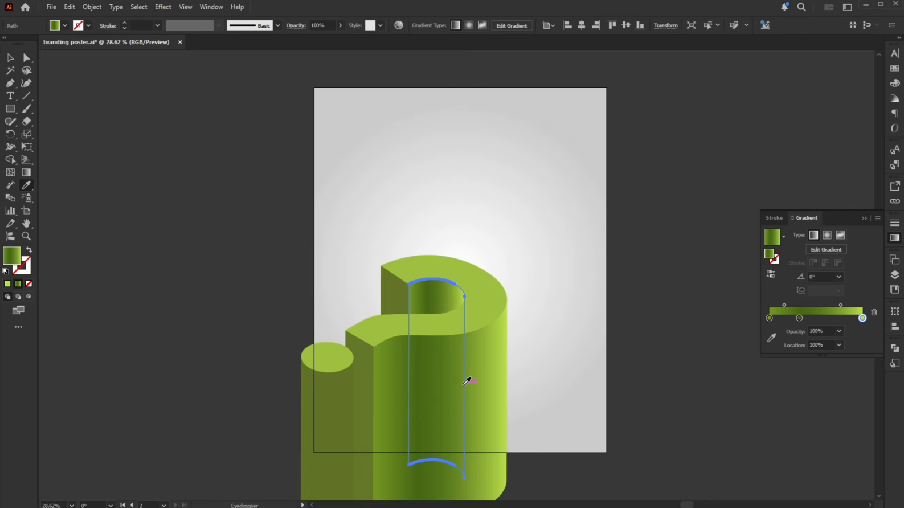
pyautogui.click(26, 172)
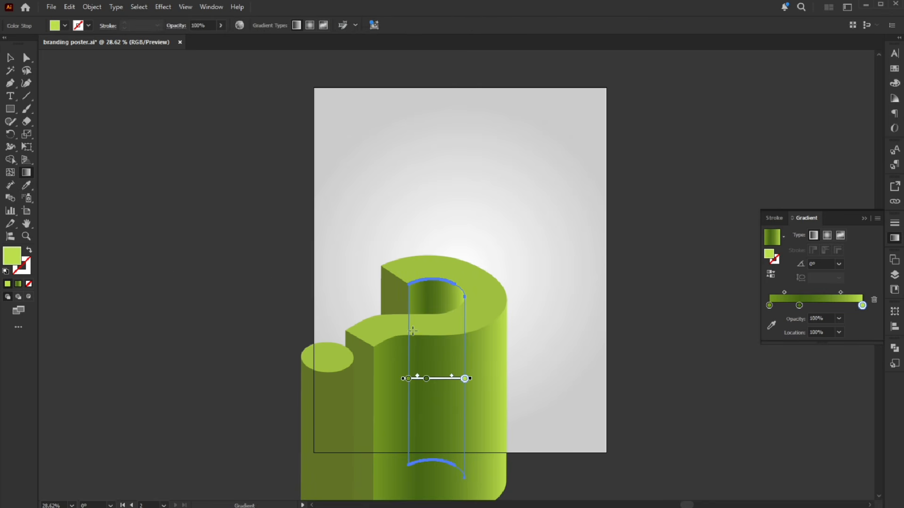
pyautogui.moveTo(405, 331); pyautogui.dragTo(498, 340)
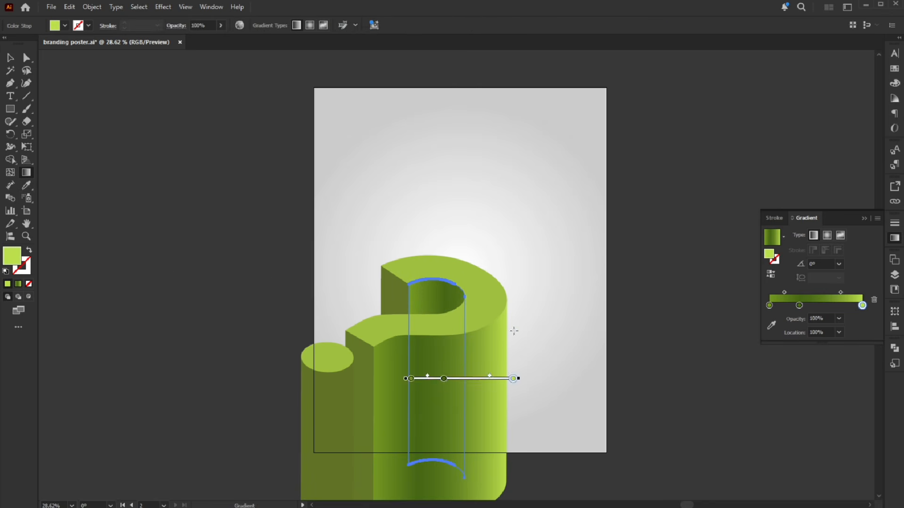
pyautogui.press('v')
pyautogui.click(629, 307)
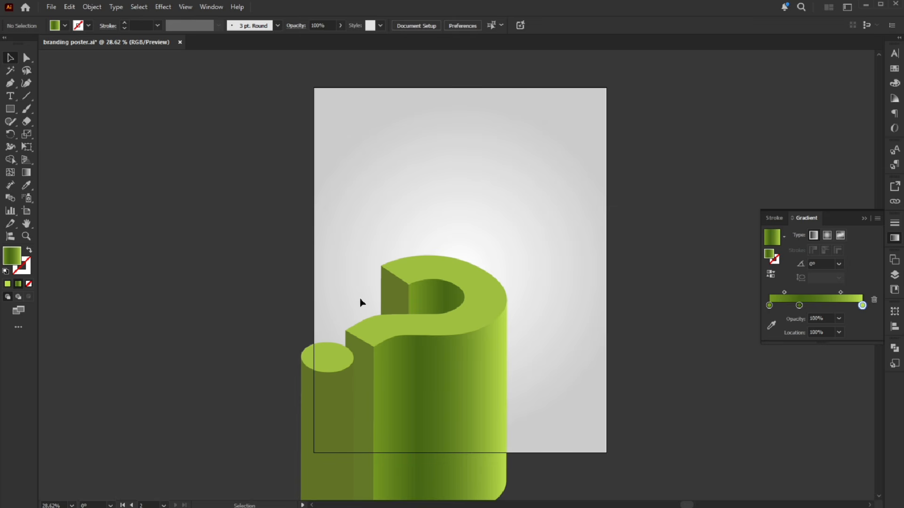
# - Fill both flat end faces of the question mark with the dark olive green swatch from the poster's color group
pyautogui.click(385, 288)
pyautogui.keyDown('shift'); pyautogui.click(364, 354); pyautogui.keyUp('shift')
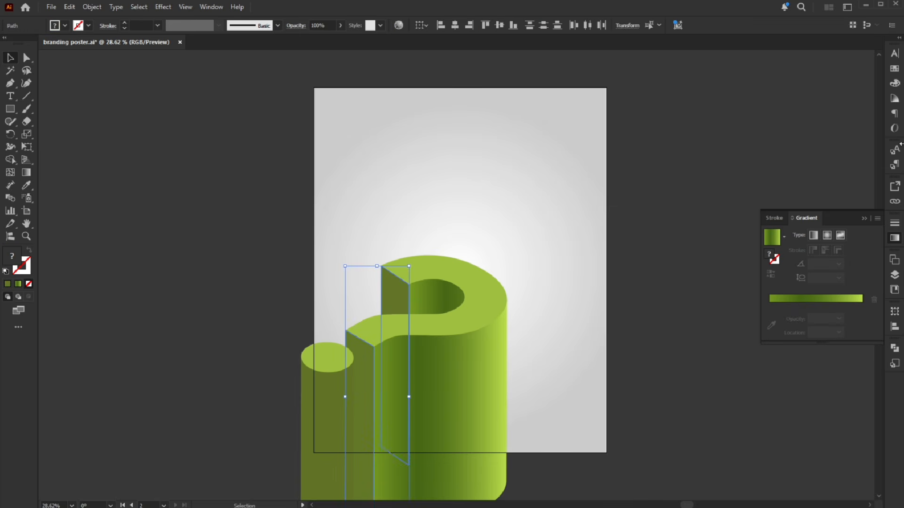
pyautogui.click(894, 69)
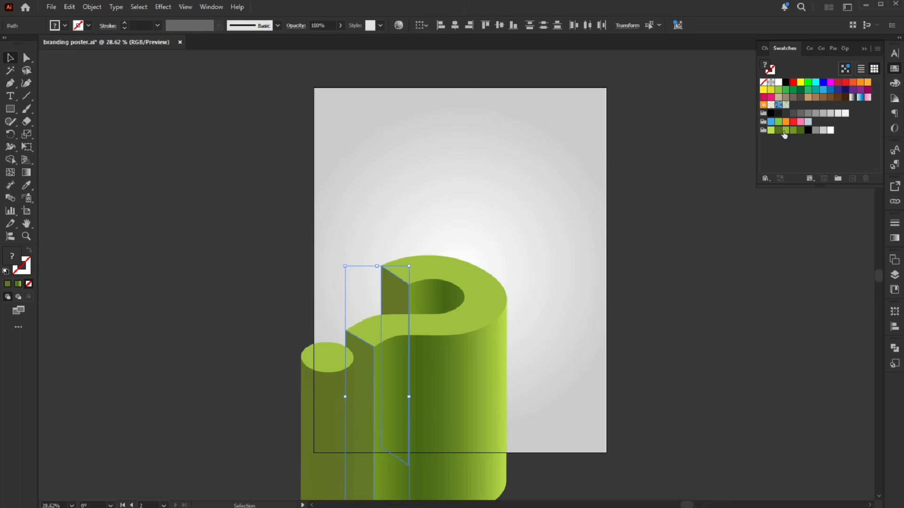
pyautogui.click(782, 132)
pyautogui.click(565, 167)
# - Copy the front side's gradient onto the dot's cylindrical side and redraw it vertically from the top downward
pyautogui.click(321, 402)
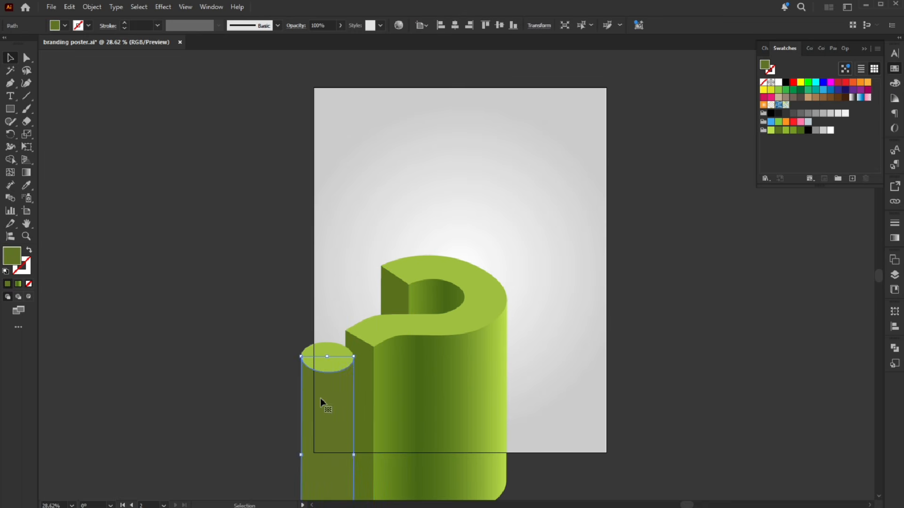
pyautogui.click(26, 185)
pyautogui.click(479, 377)
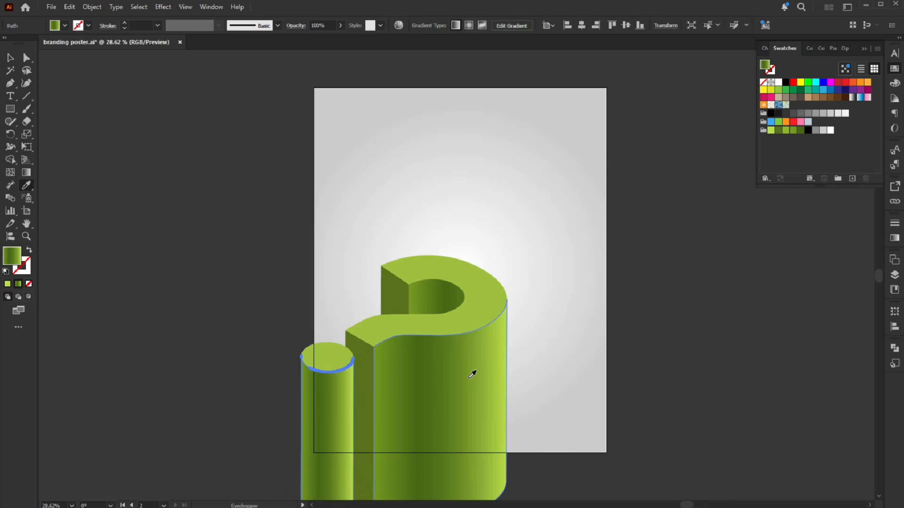
pyautogui.press('g')
pyautogui.moveTo(325, 342); pyautogui.dragTo(327, 478)
pyautogui.press('v')
pyautogui.click(623, 204)
# - Place the linked image vecteezy_the-cn-tower-is-the-tallest-building-in-toronto_71476126 across the lower part of the poster
pyautogui.scroll(3, 571, 264)
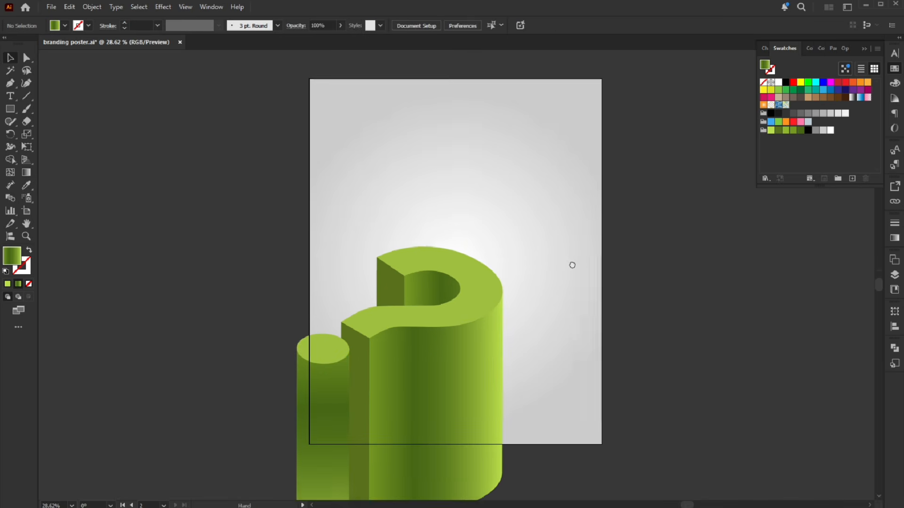
pyautogui.hotkey('ctrl', '0')
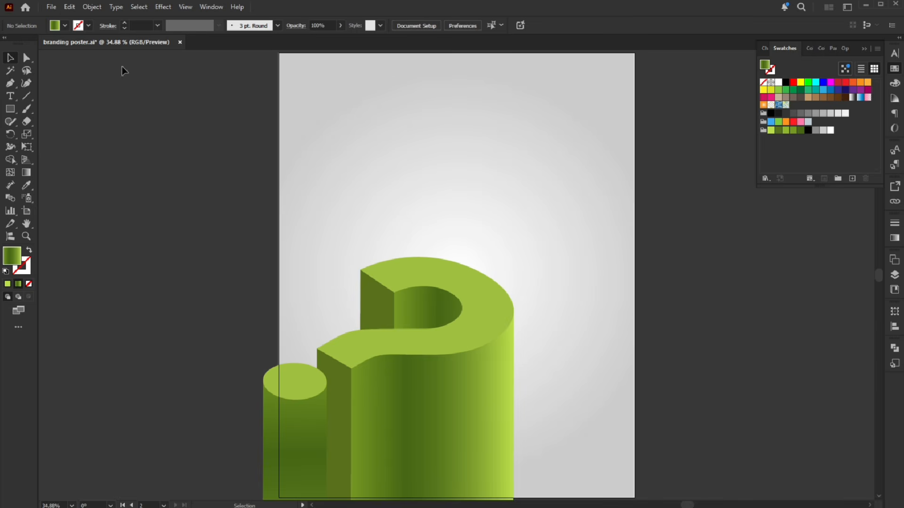
pyautogui.click(51, 6)
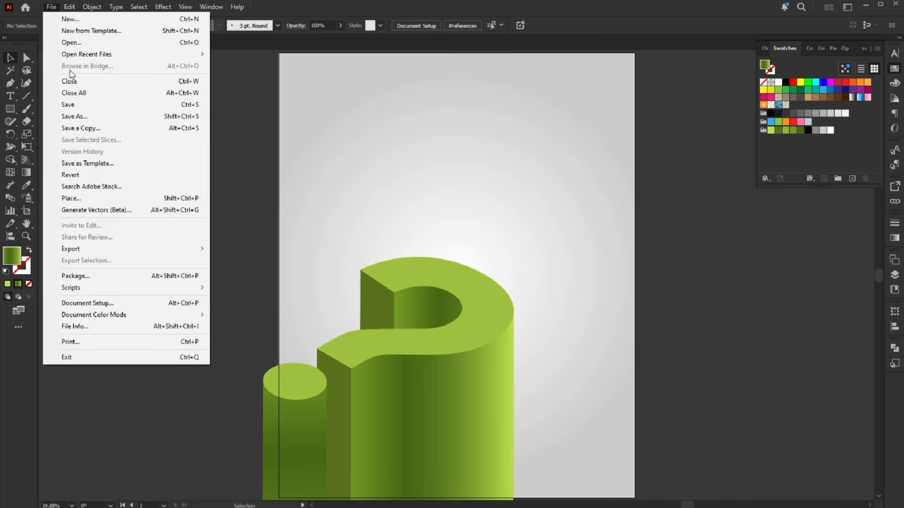
pyautogui.click(81, 203)
pyautogui.click(357, 101)
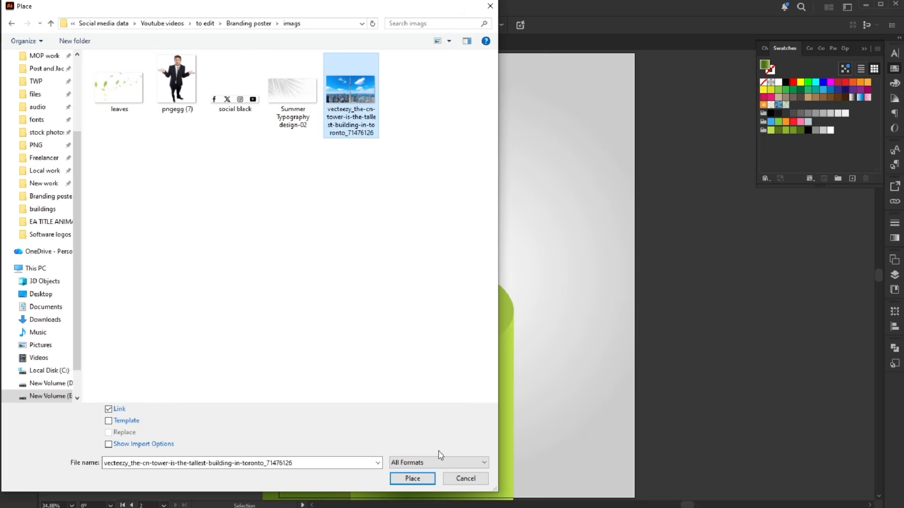
pyautogui.click(412, 478)
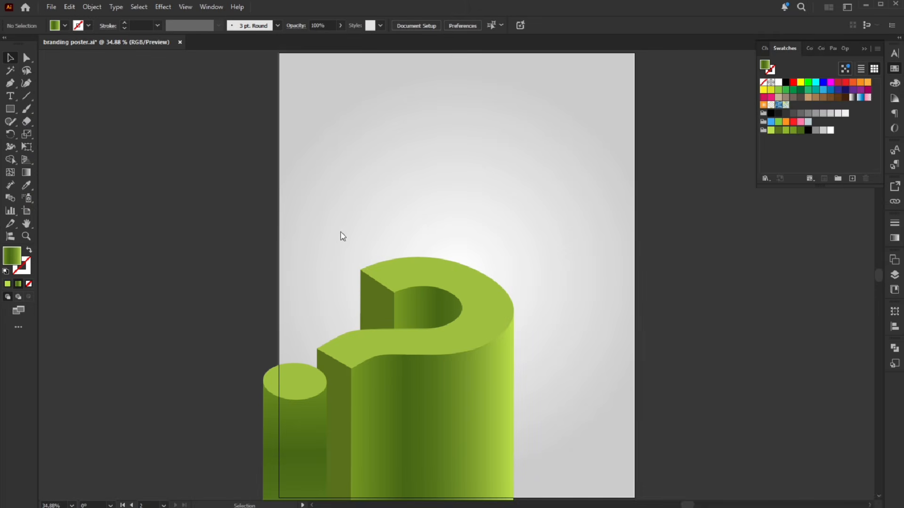
pyautogui.moveTo(249, 218); pyautogui.dragTo(757, 445)
# - Enlarge the skyline photo to about 973 px high and move it right so the tower stands right of the poster's center
pyautogui.scroll(-1, 648, 297)
pyautogui.moveTo(646, 307); pyautogui.dragTo(724, 307)
pyautogui.moveTo(534, 313); pyautogui.dragTo(548, 335)
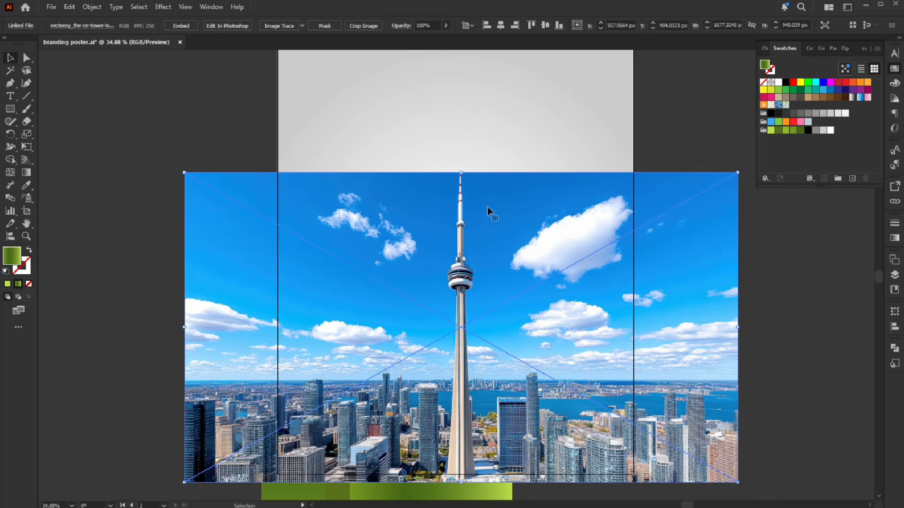
pyautogui.moveTo(460, 172); pyautogui.dragTo(463, 167)
pyautogui.moveTo(444, 230); pyautogui.dragTo(504, 231)
# - Bring the green 3D question mark to the front so it overlaps the skyline photo
pyautogui.press('space')
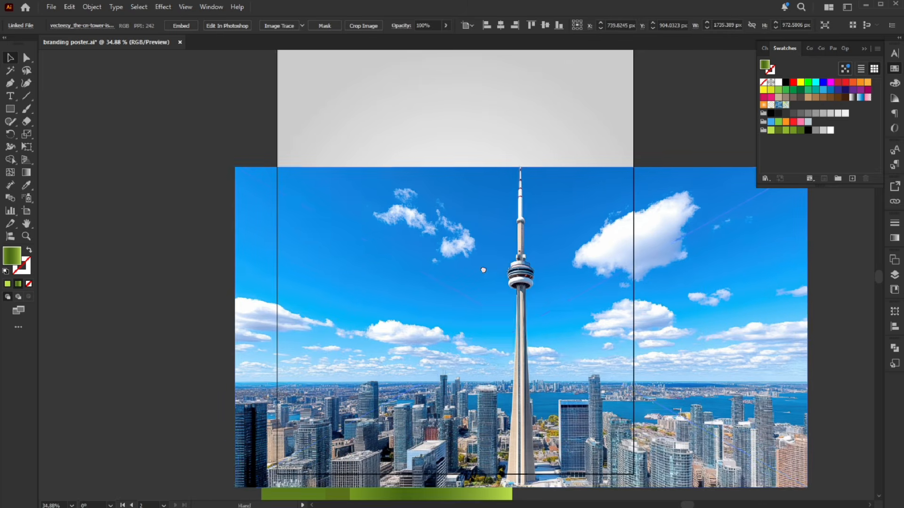
pyautogui.moveTo(483, 270); pyautogui.dragTo(475, 218)
pyautogui.click(567, 468)
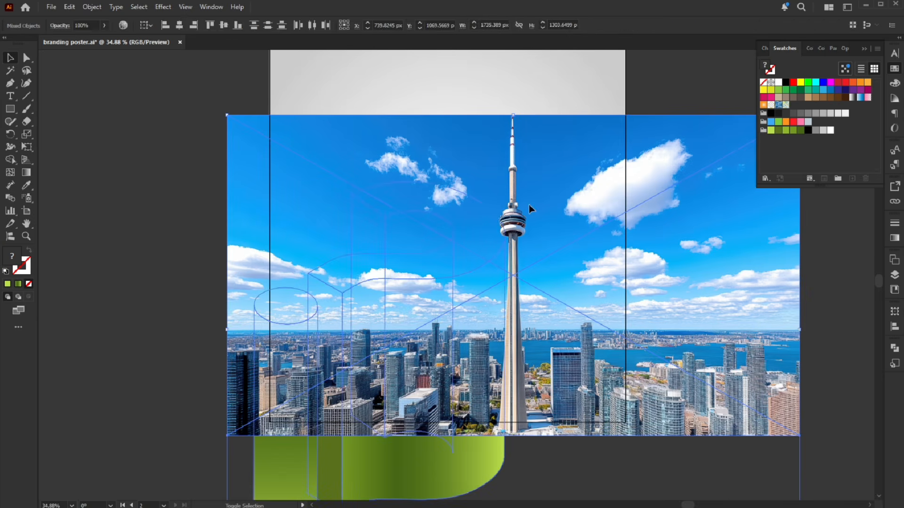
pyautogui.click(446, 484)
pyautogui.rightClick(441, 479)
pyautogui.moveTo(498, 426)
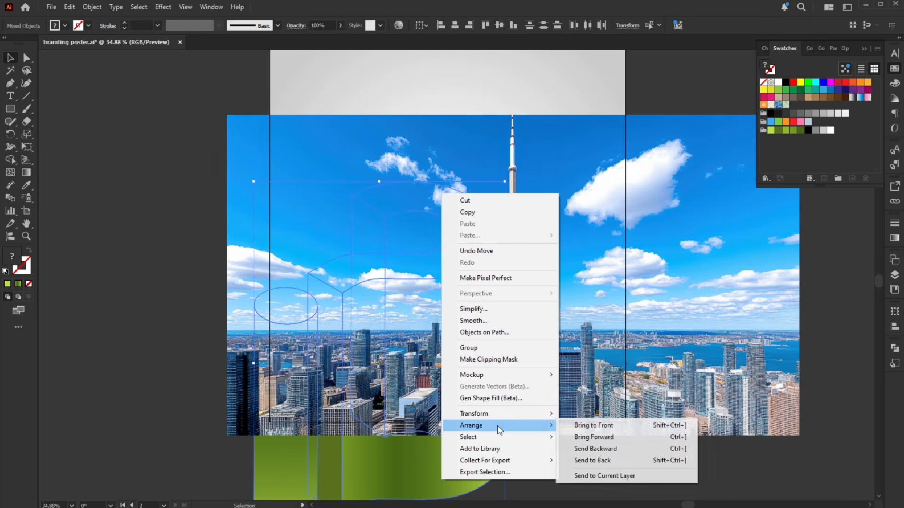
pyautogui.click(567, 427)
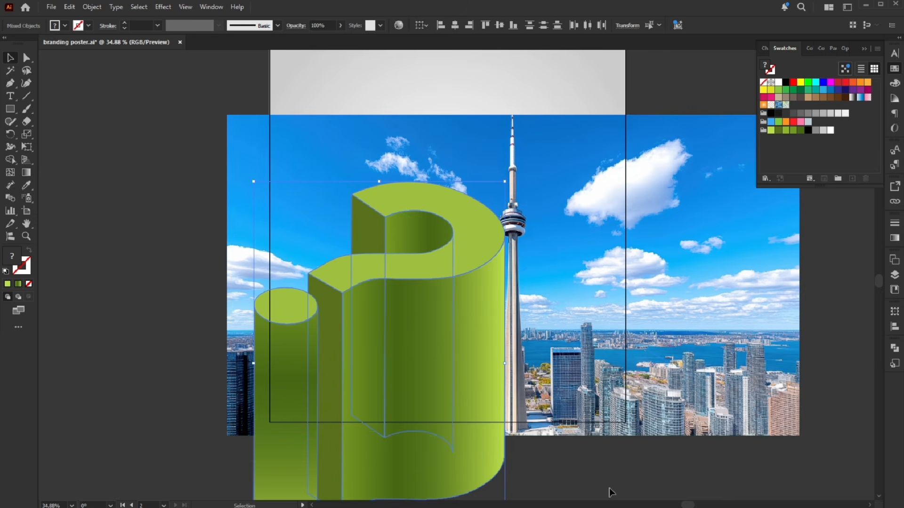
# - Embed the linked skyline photo in the document and convert its colors to grayscale
pyautogui.click(548, 232)
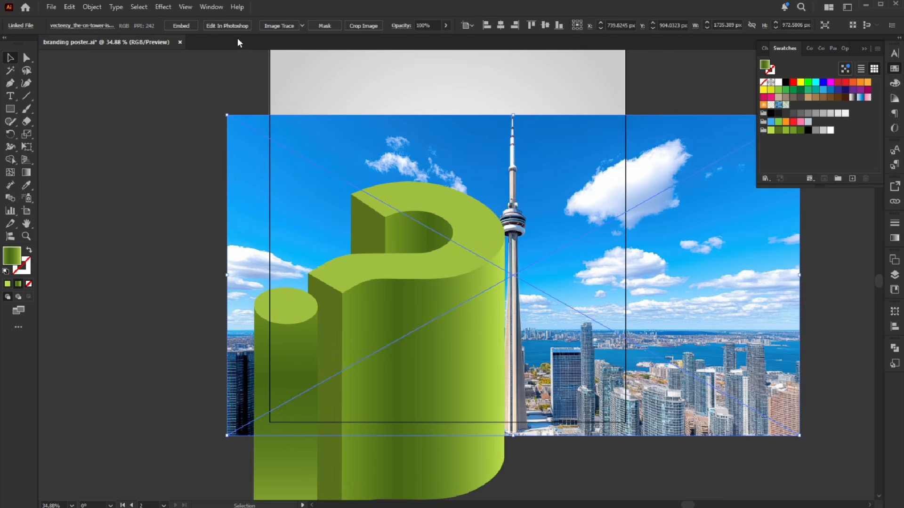
pyautogui.click(189, 25)
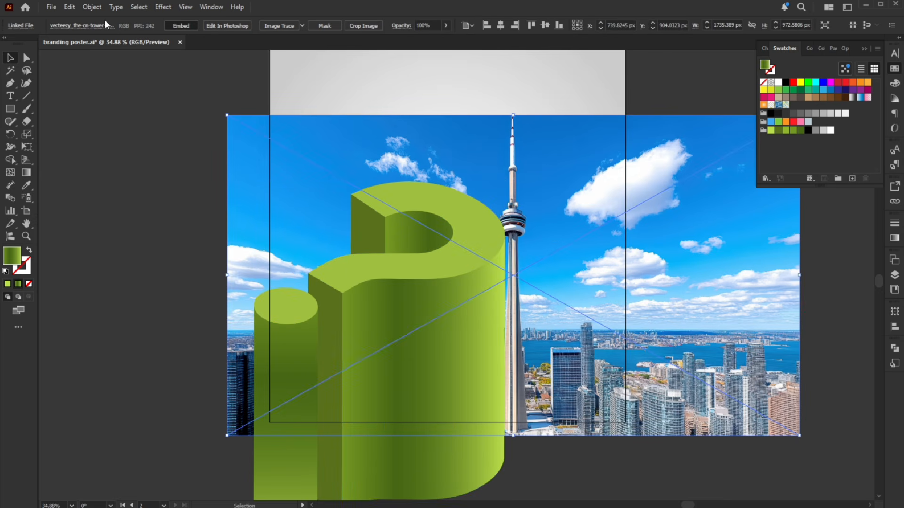
pyautogui.click(71, 7)
pyautogui.moveTo(121, 206)
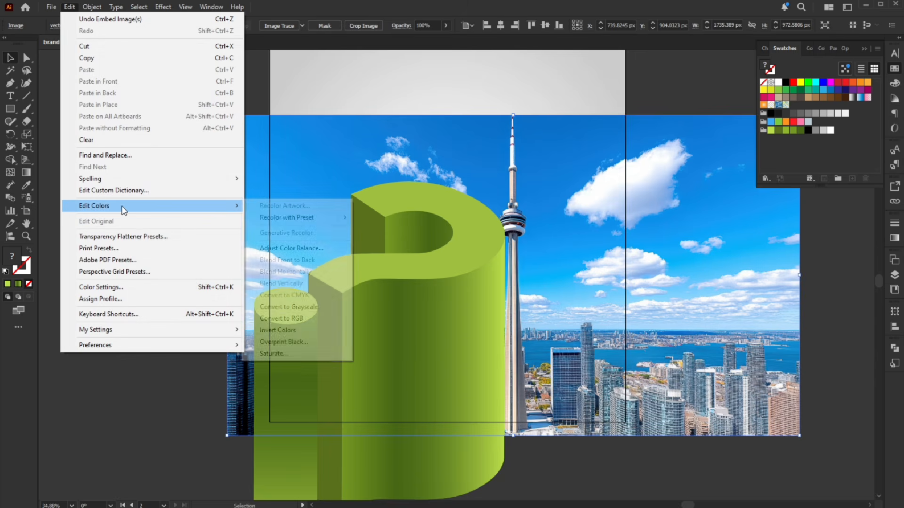
pyautogui.click(300, 307)
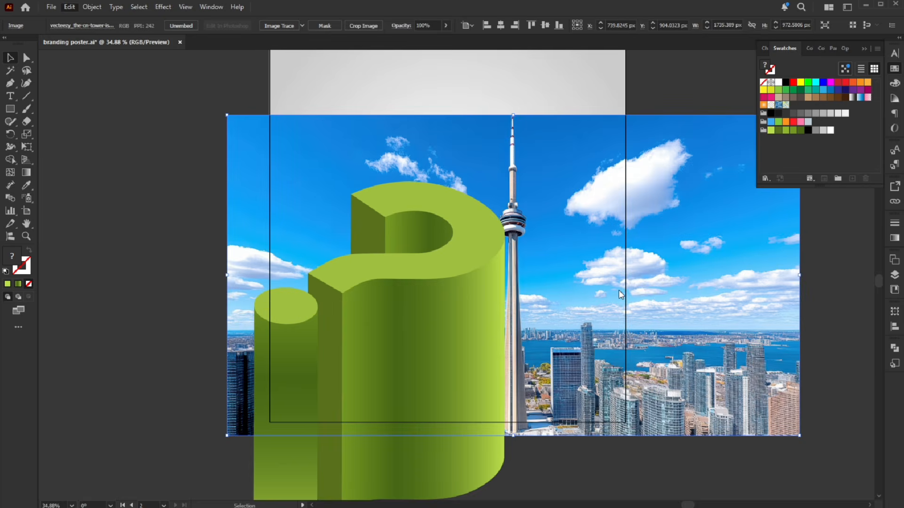
# - Move the grayscale photo slightly right and up to the poster's bottom edge, and set its opacity to 10%
pyautogui.moveTo(600, 292); pyautogui.dragTo(601, 282)
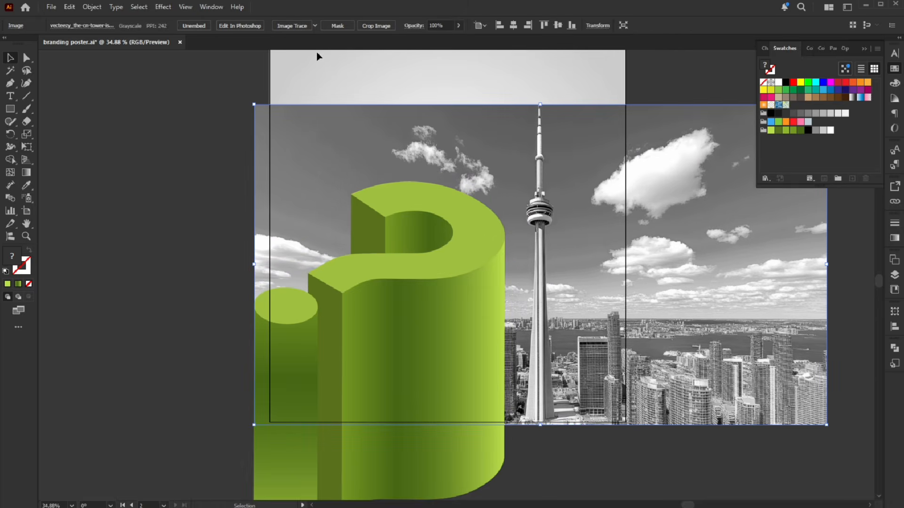
pyautogui.click(443, 25)
pyautogui.write('10')
pyautogui.press('Return')
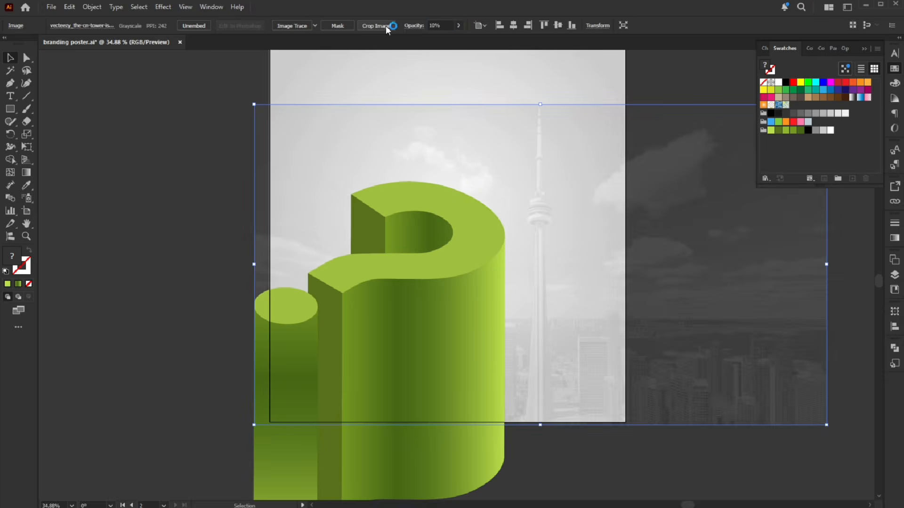
pyautogui.click(544, 467)
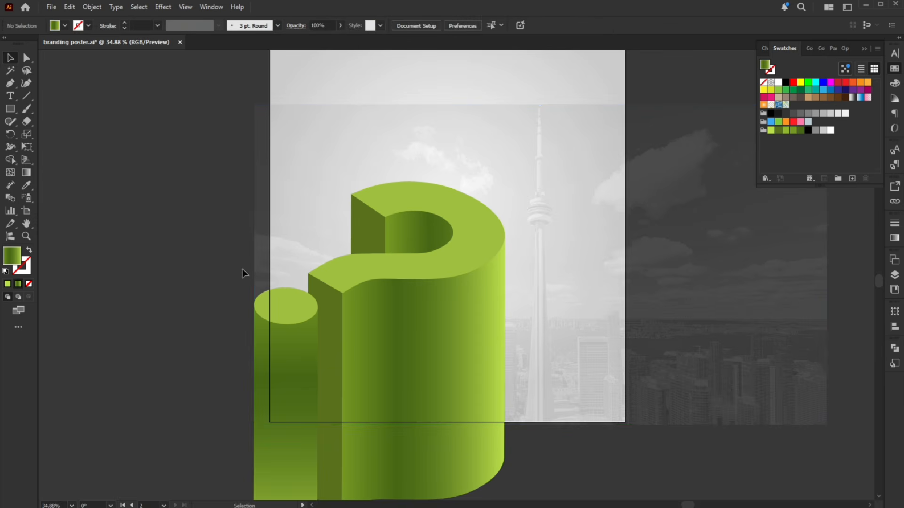
# - Draw a rectangle slightly wider than the poster, covering it from the photo's upper edge down to the poster's bottom edge
pyautogui.click(11, 115)
pyautogui.moveTo(263, 108); pyautogui.dragTo(355, 199)
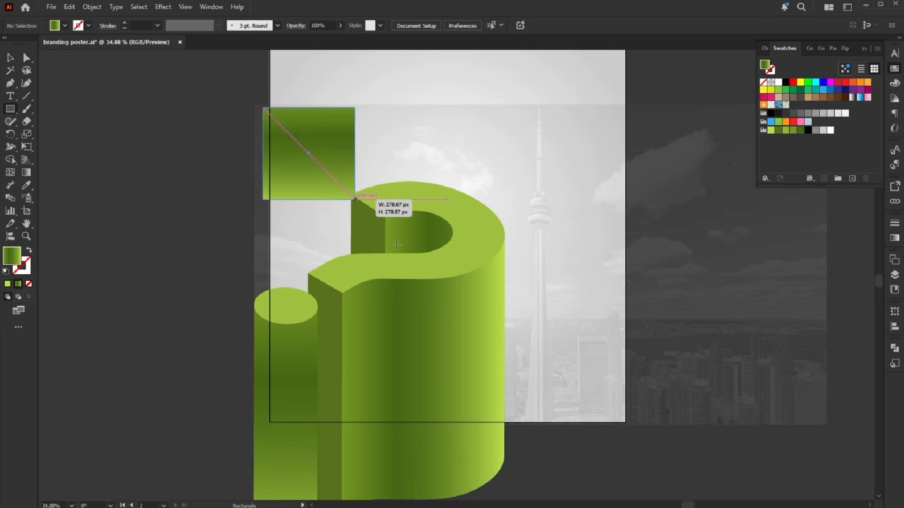
pyautogui.moveTo(396, 244); pyautogui.dragTo(633, 425)
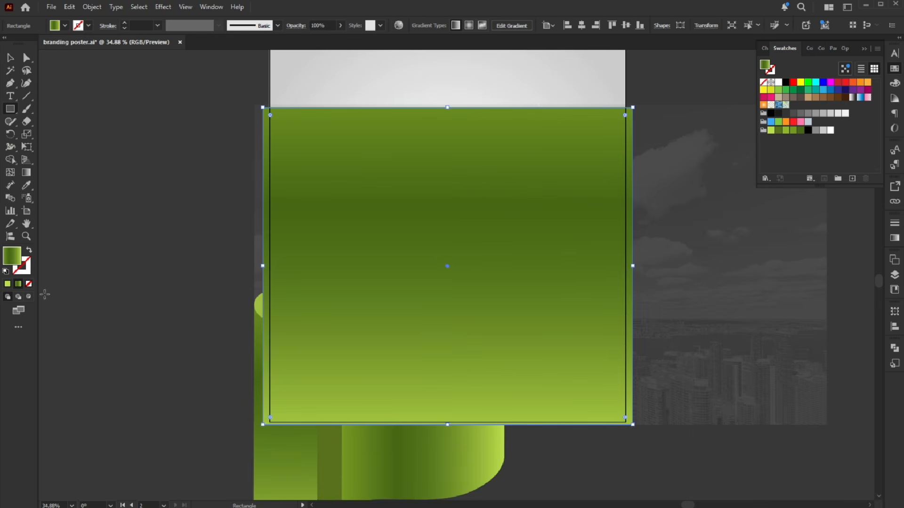
# - Fill the rectangle with the White, Black gradient and redraw it vertically with black at the top and white at the bottom
pyautogui.click(894, 239)
pyautogui.click(785, 238)
pyautogui.scroll(1, 753, 273)
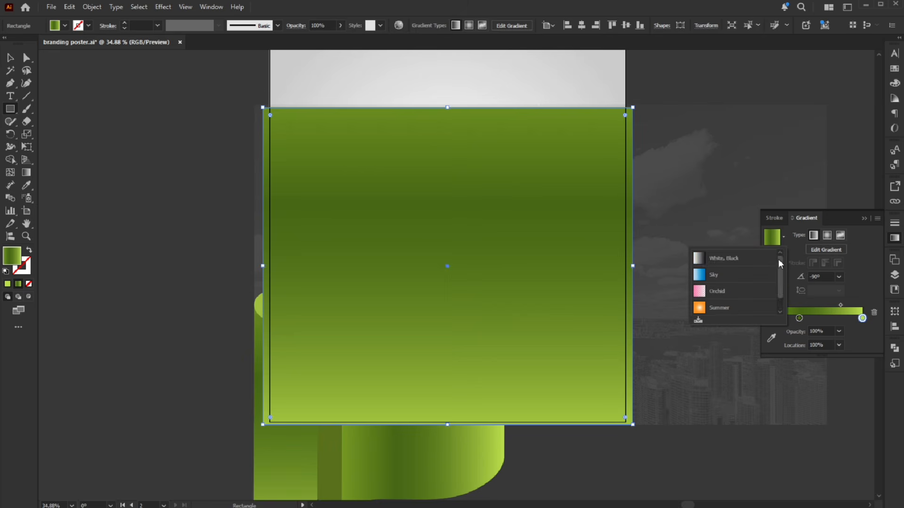
pyautogui.click(756, 259)
pyautogui.click(870, 218)
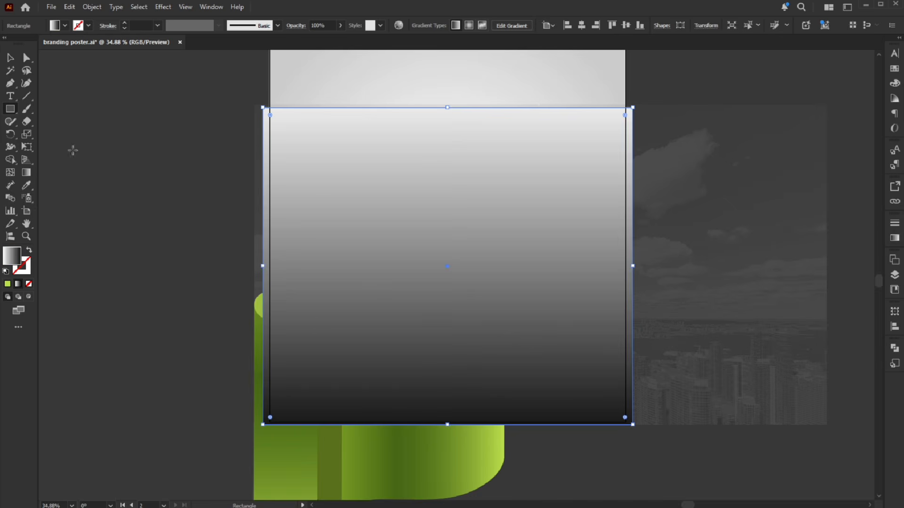
pyautogui.press('g')
pyautogui.moveTo(418, 141); pyautogui.dragTo(417, 407)
pyautogui.moveTo(503, 416); pyautogui.dragTo(502, 118)
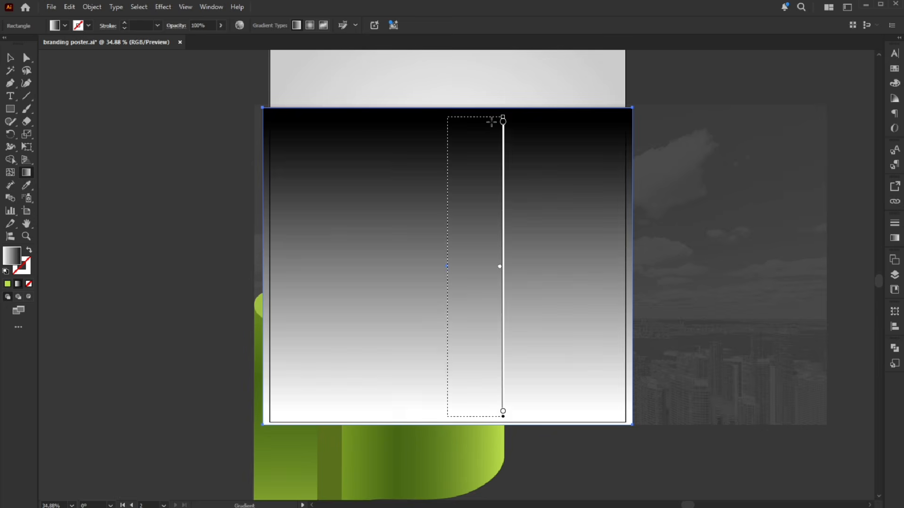
# - Make an opacity mask from the gradient rectangle and the skyline photo
pyautogui.press('v')
pyautogui.keyDown('shift'); pyautogui.click(711, 177); pyautogui.keyUp('shift')
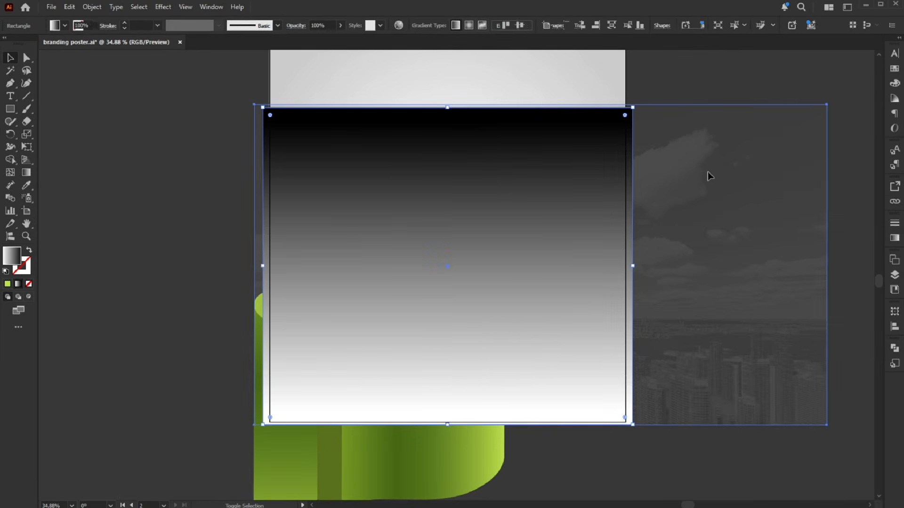
pyautogui.hotkey('ctrl', 'shift', 'F10')
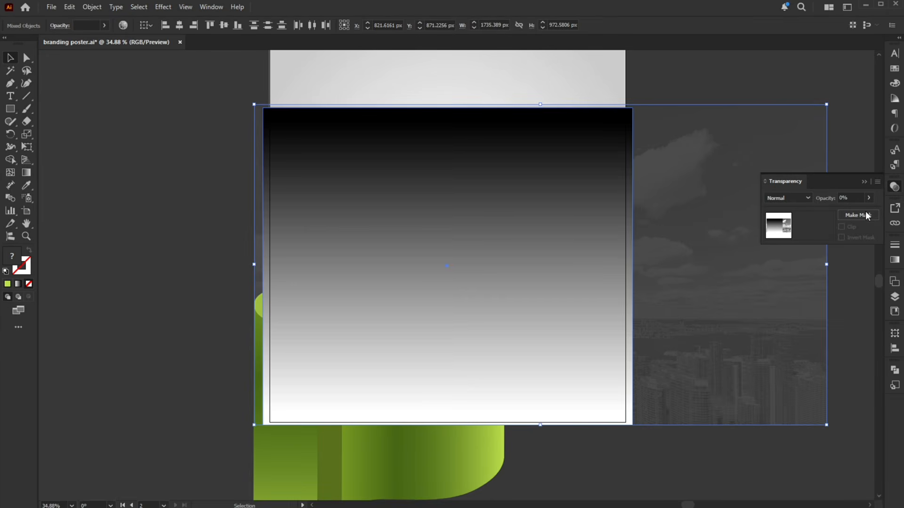
pyautogui.click(861, 216)
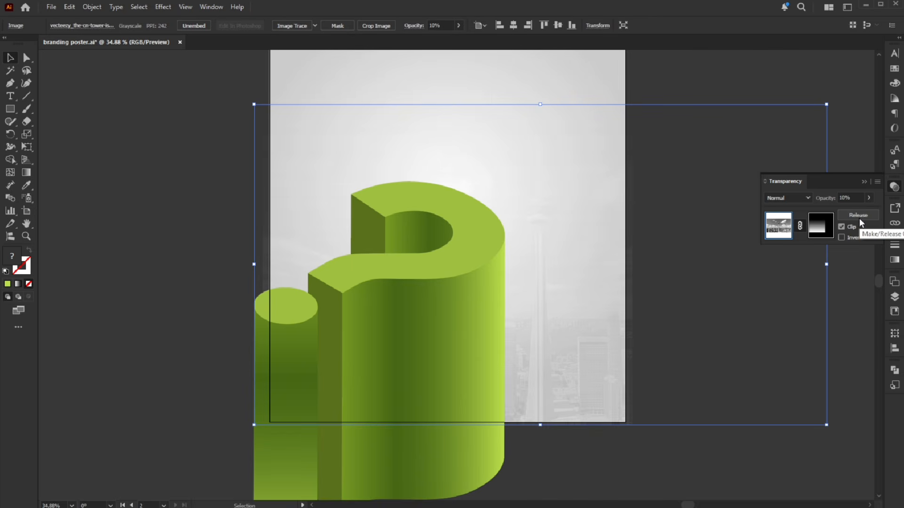
# - Shorten the mask's gradient to the rectangle's upper half, shift its midpoint slightly upward, and return to the artwork
pyautogui.click(816, 227)
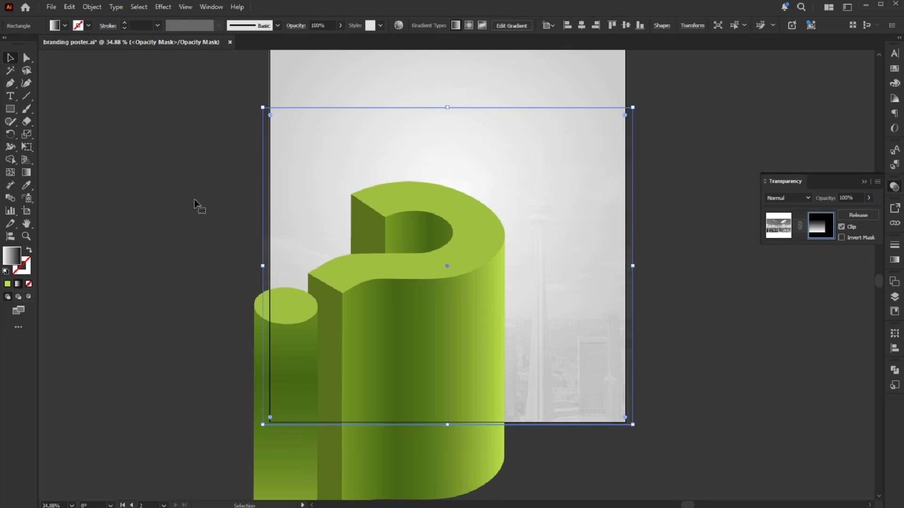
pyautogui.click(27, 176)
pyautogui.moveTo(508, 249); pyautogui.dragTo(506, 112)
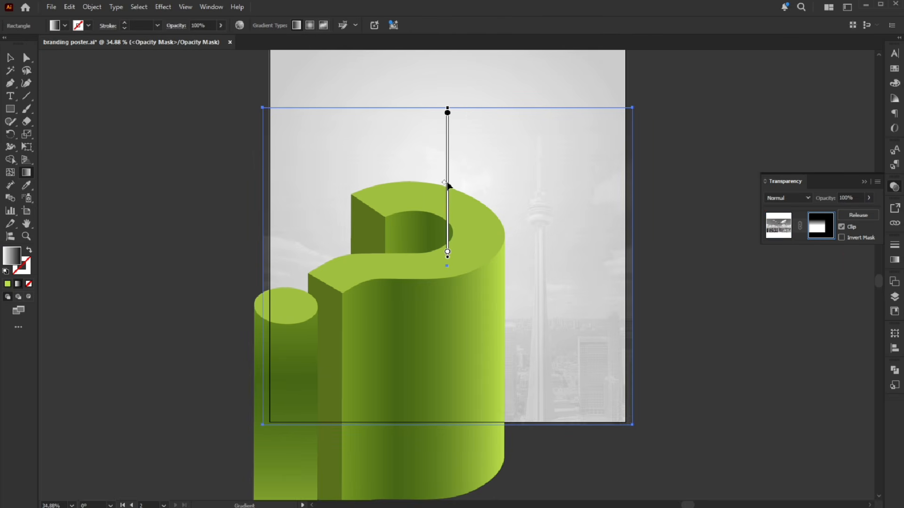
pyautogui.moveTo(447, 162); pyautogui.dragTo(448, 161)
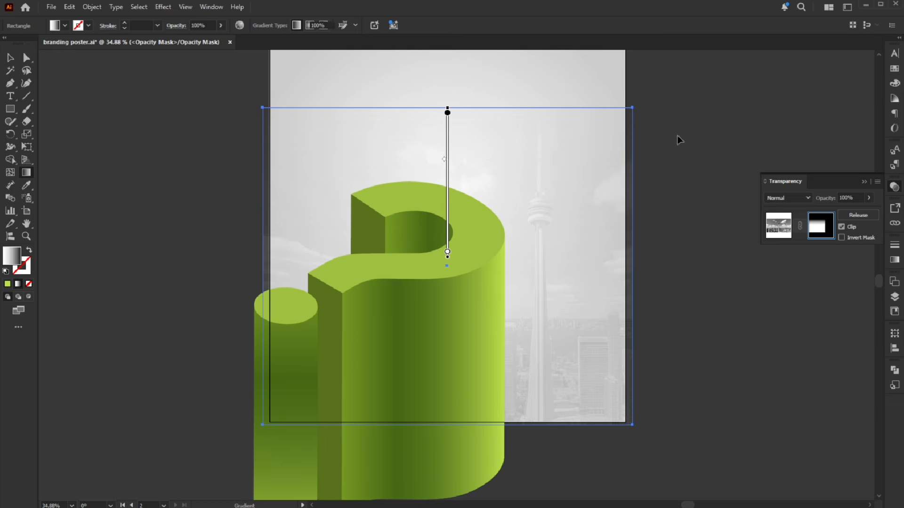
pyautogui.click(778, 226)
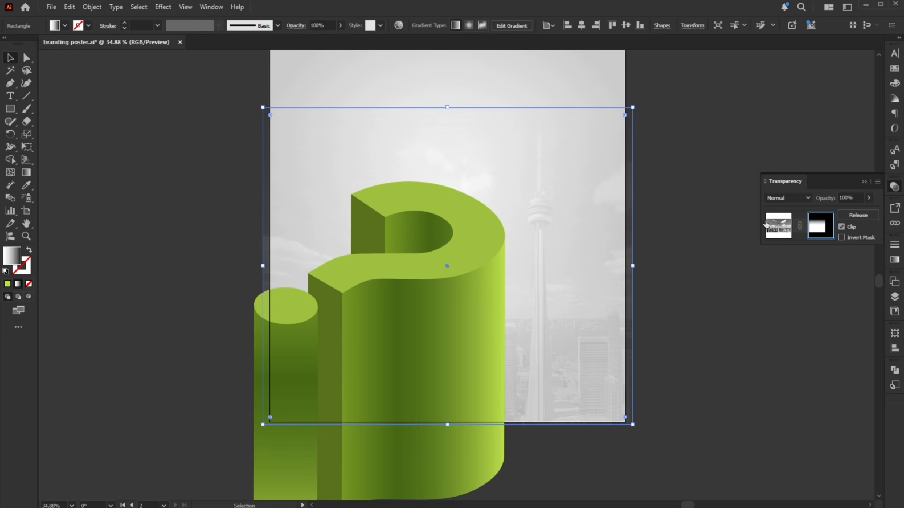
pyautogui.click(774, 61)
pyautogui.click(864, 182)
# - Place the image pngegg (7) of the shrugging man on the poster at about 241 × 300 px
pyautogui.moveTo(734, 142); pyautogui.dragTo(733, 207)
pyautogui.press('z')
pyautogui.moveTo(579, 162); pyautogui.dragTo(591, 159)
pyautogui.moveTo(521, 157); pyautogui.dragTo(528, 175)
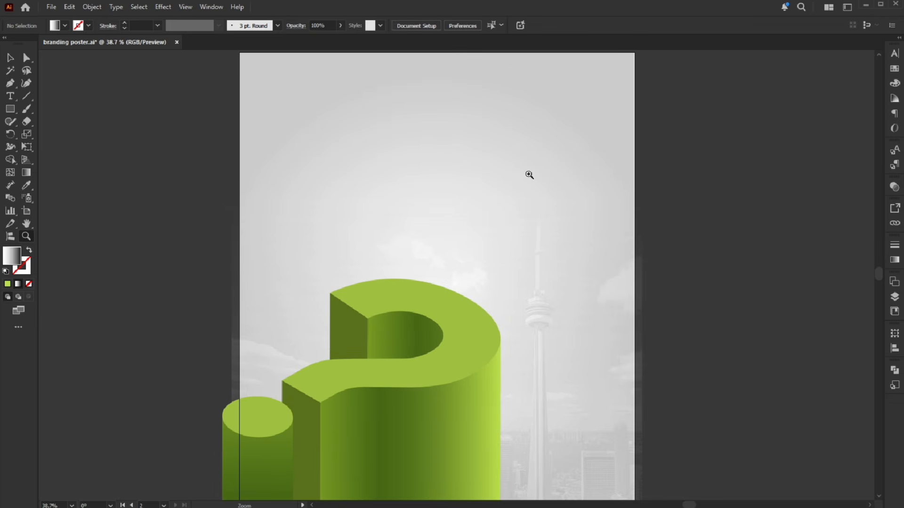
pyautogui.hotkey('ctrl', '0')
pyautogui.press('v')
pyautogui.click(56, 10)
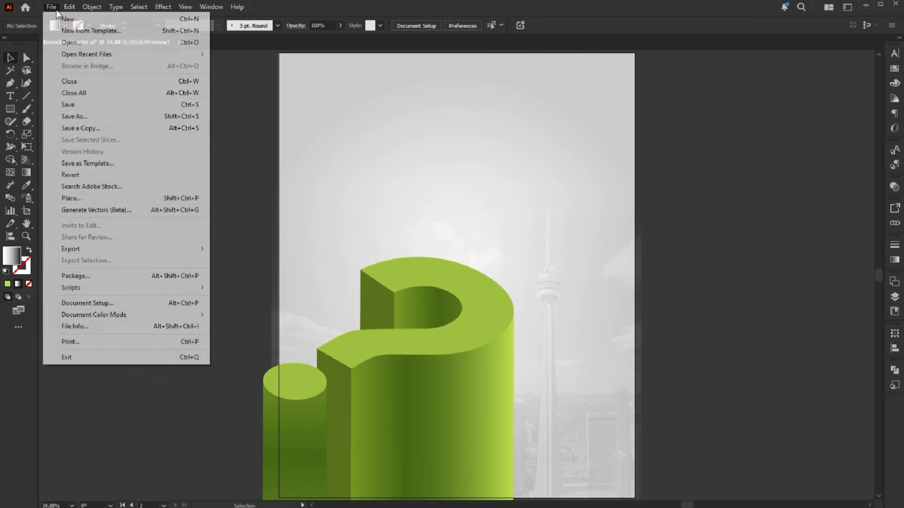
pyautogui.click(71, 198)
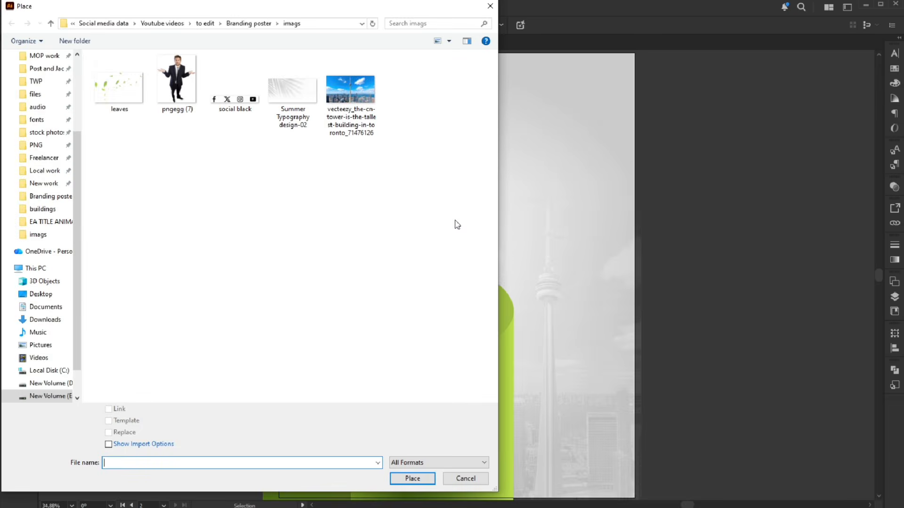
pyautogui.click(178, 94)
pyautogui.click(413, 478)
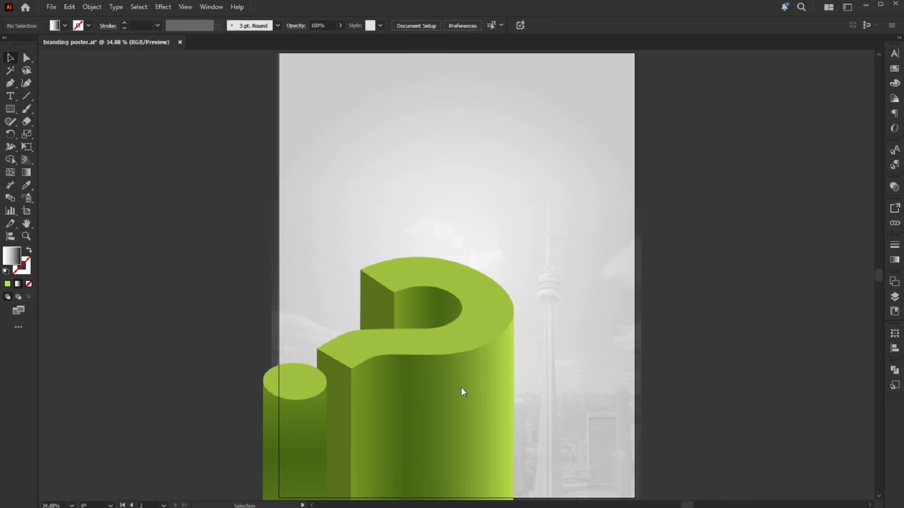
pyautogui.moveTo(456, 202); pyautogui.dragTo(529, 293)
# - Move the man so his feet stand on the right curve of the question mark's top face
pyautogui.moveTo(487, 241); pyautogui.dragTo(480, 254)
pyautogui.moveTo(523, 216); pyautogui.dragTo(527, 211)
pyautogui.moveTo(494, 232); pyautogui.dragTo(488, 233)
pyautogui.scroll(3, 485, 236)
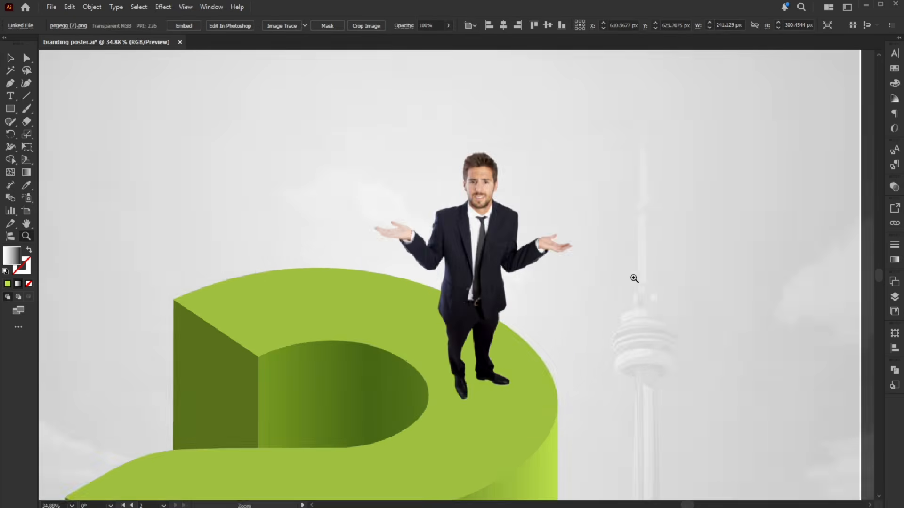
# - Copy the man's image and paste the duplicate directly in front of the original
pyautogui.click(69, 7)
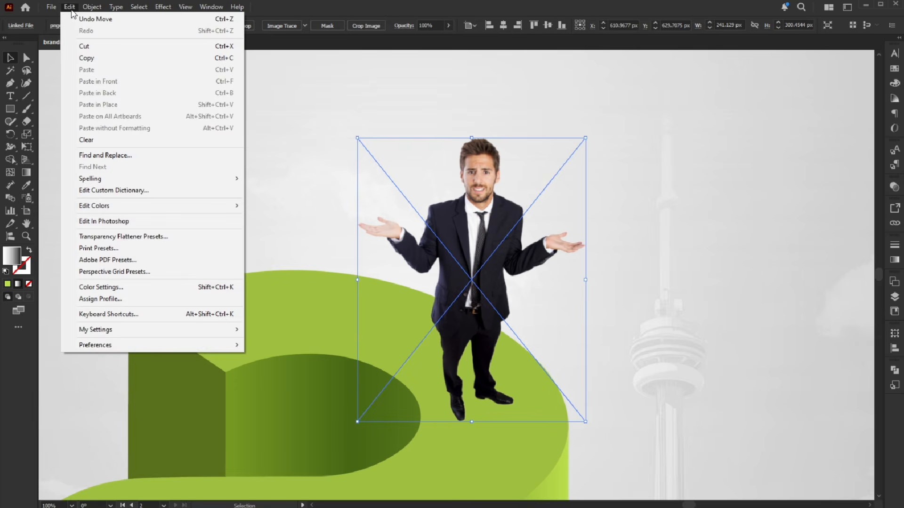
pyautogui.click(70, 7)
pyautogui.click(69, 7)
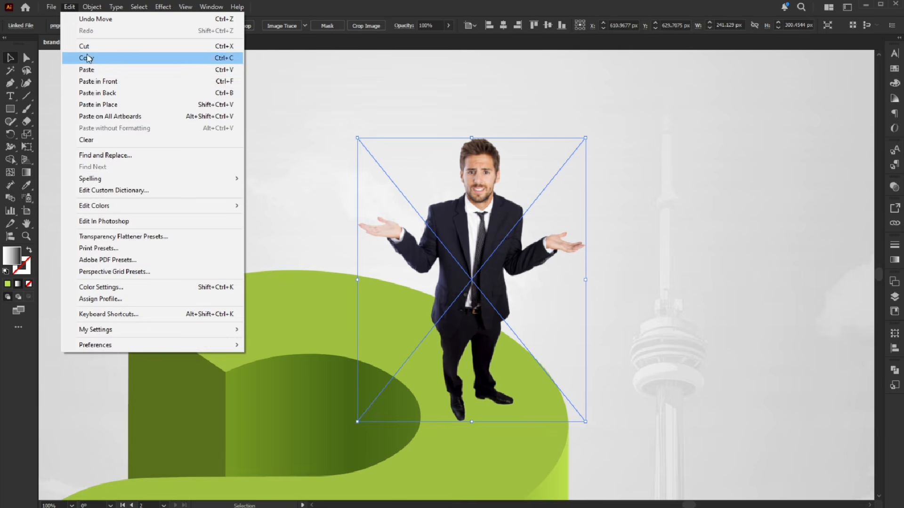
pyautogui.click(97, 81)
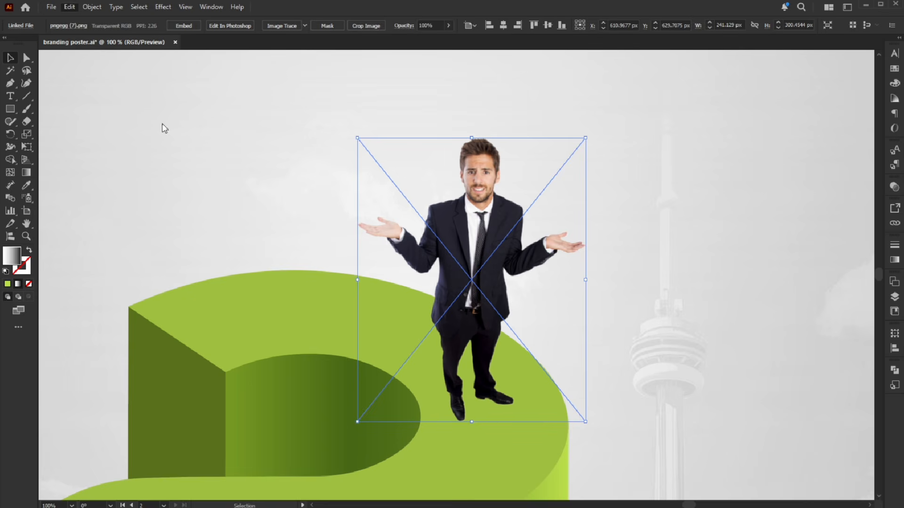
# - Trace the front copy of the man with the Silhouettes preset and expand the tracing into black vector shapes
pyautogui.click(305, 26)
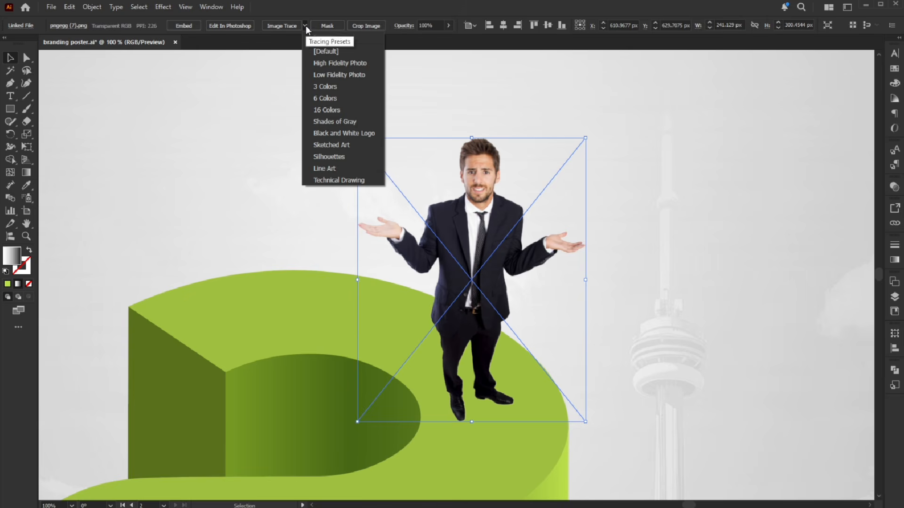
pyautogui.click(331, 156)
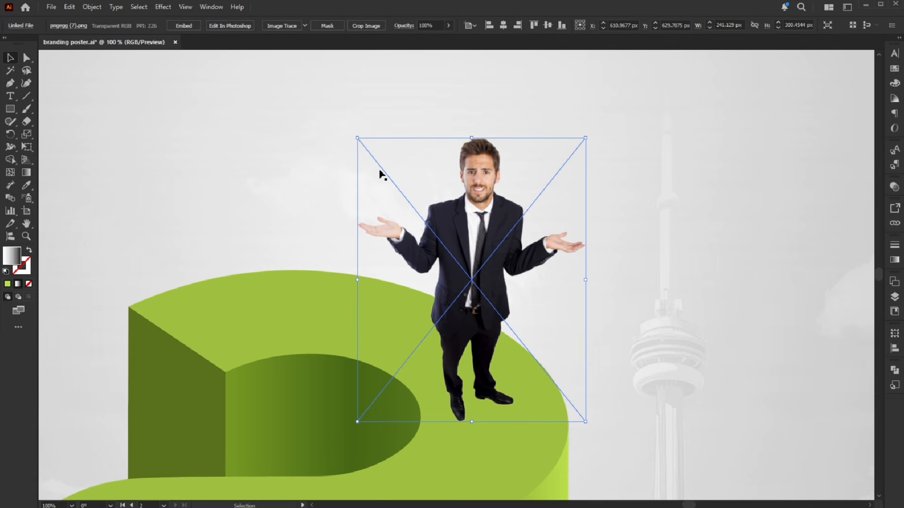
pyautogui.click(284, 26)
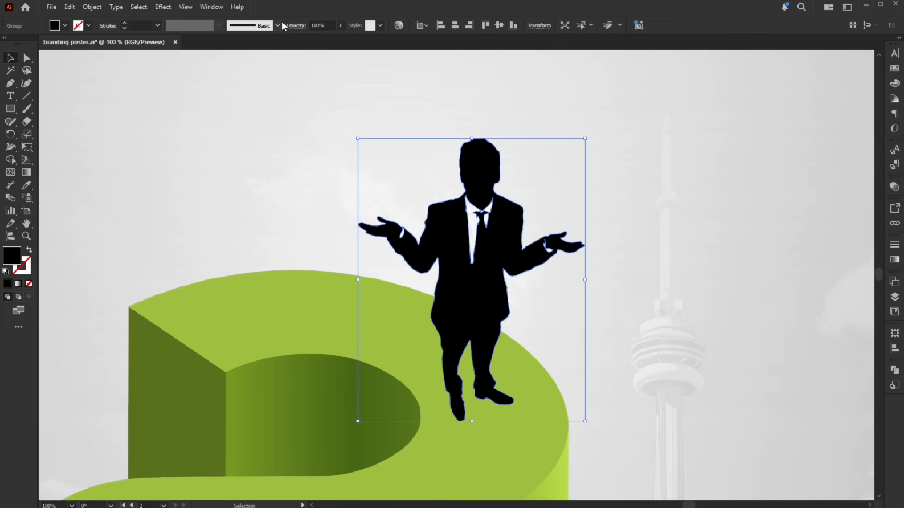
# - Unite the traced shapes of the man into a single solid black silhouette
pyautogui.click(894, 371)
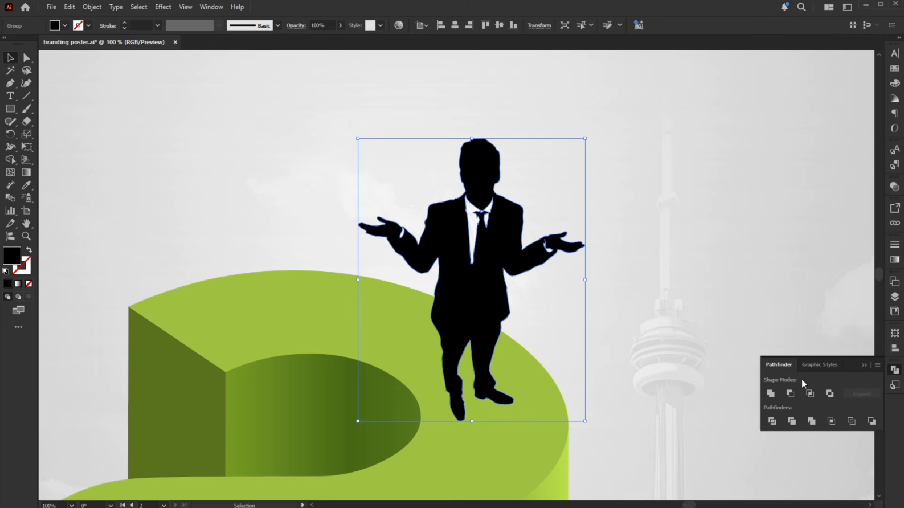
pyautogui.click(772, 421)
pyautogui.click(770, 395)
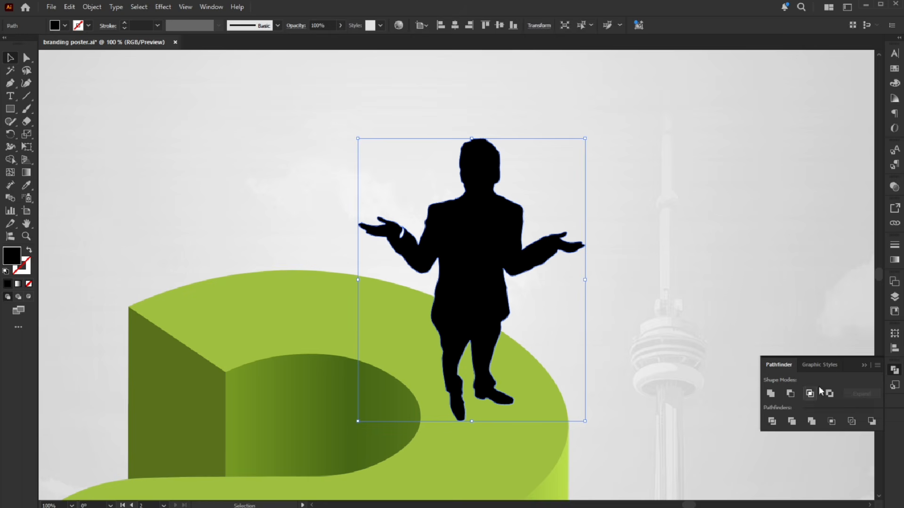
pyautogui.click(864, 366)
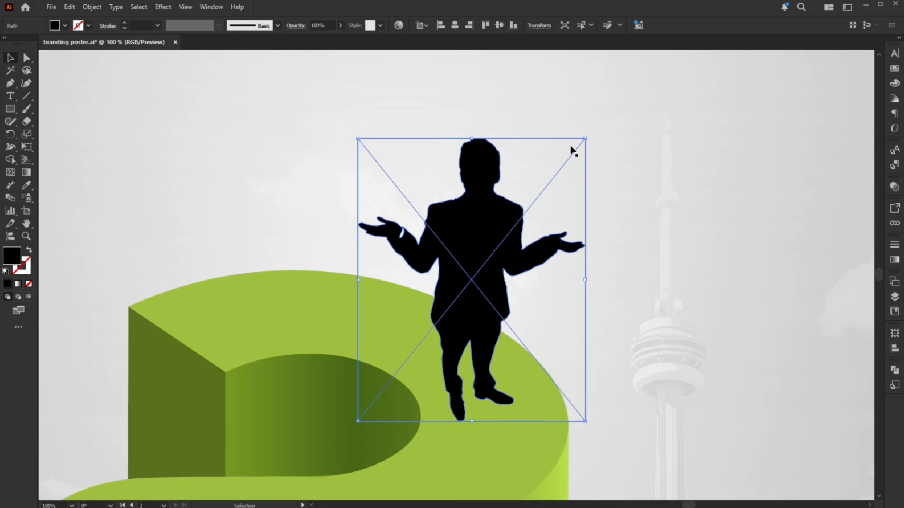
# - Rotate the silhouette counterclockwise so it lies on its side and move it left of the man, with its feet near his shoes
pyautogui.moveTo(589, 134); pyautogui.dragTo(401, 170)
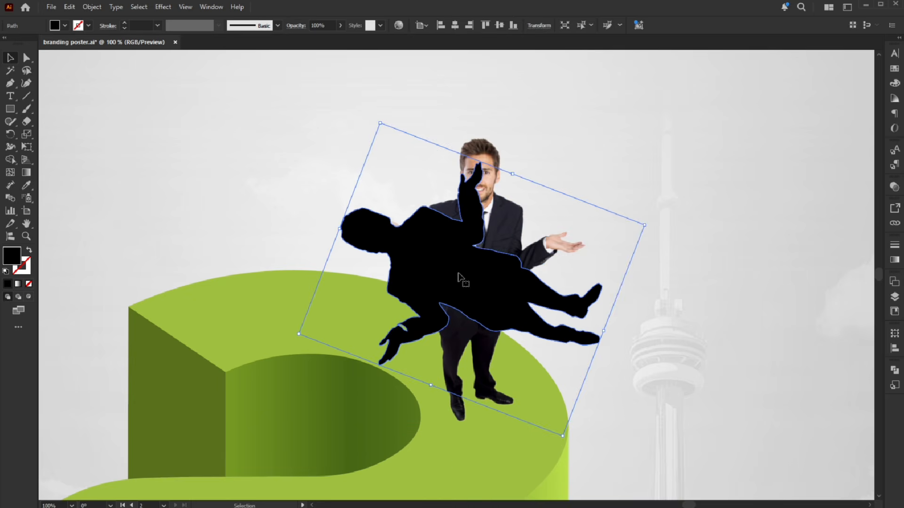
pyautogui.moveTo(464, 276); pyautogui.dragTo(361, 359)
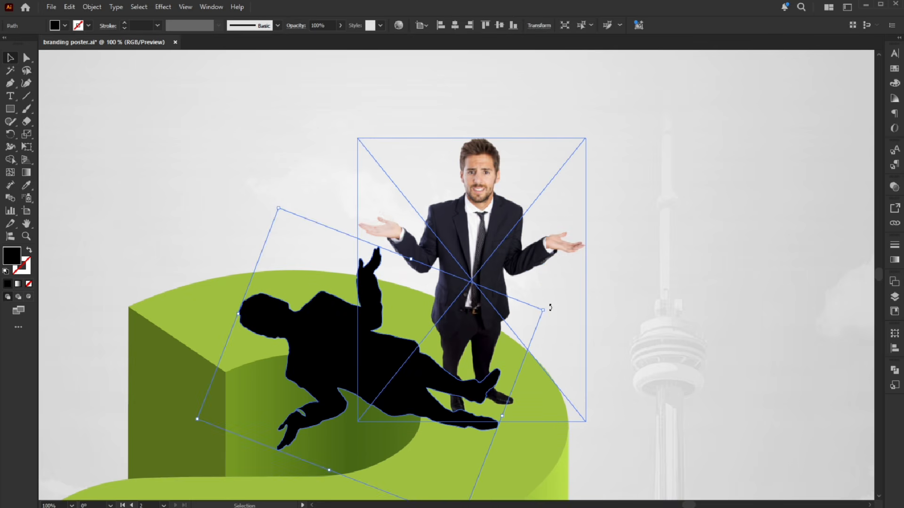
pyautogui.moveTo(551, 308); pyautogui.dragTo(552, 337)
pyautogui.moveTo(364, 356); pyautogui.dragTo(337, 324)
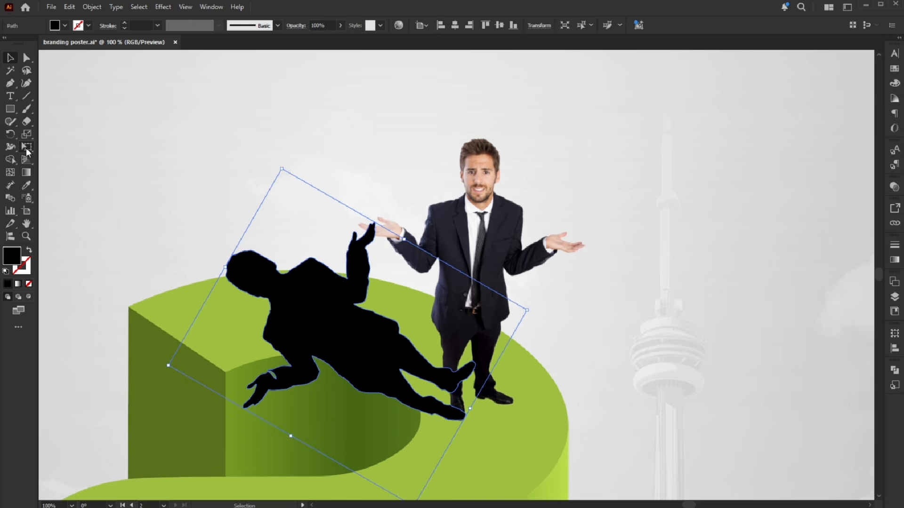
# - Free-distort the silhouette's corners so it slants back across the question mark's top face like a cast shadow
pyautogui.click(26, 148)
pyautogui.click(135, 147)
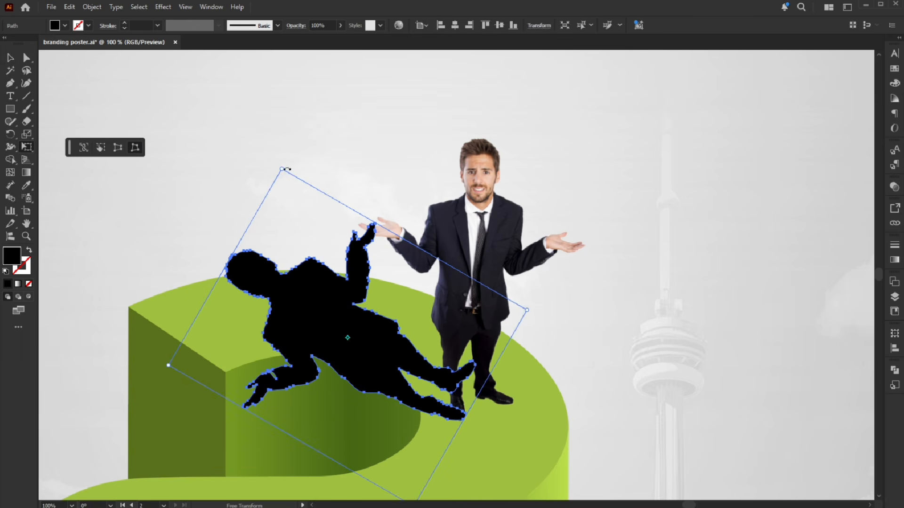
pyautogui.moveTo(282, 169); pyautogui.dragTo(335, 188)
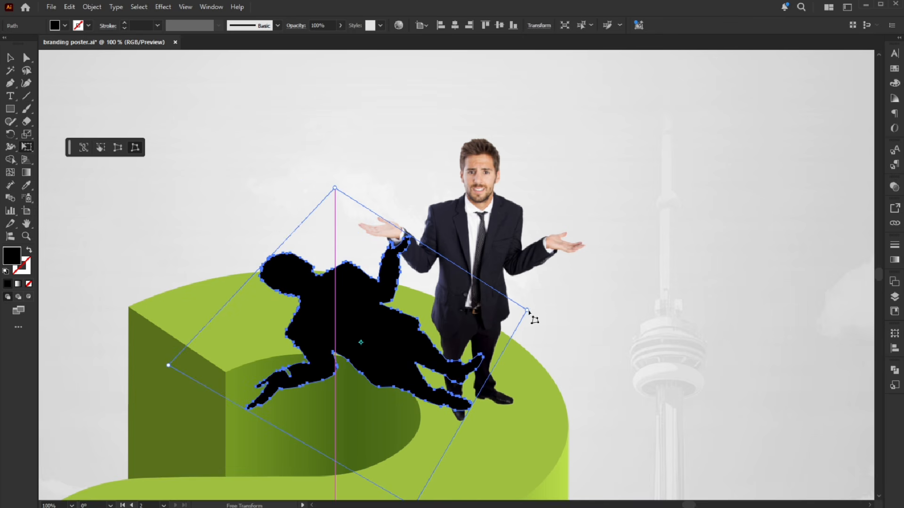
pyautogui.moveTo(527, 311); pyautogui.dragTo(559, 351)
pyautogui.moveTo(169, 365); pyautogui.dragTo(190, 284)
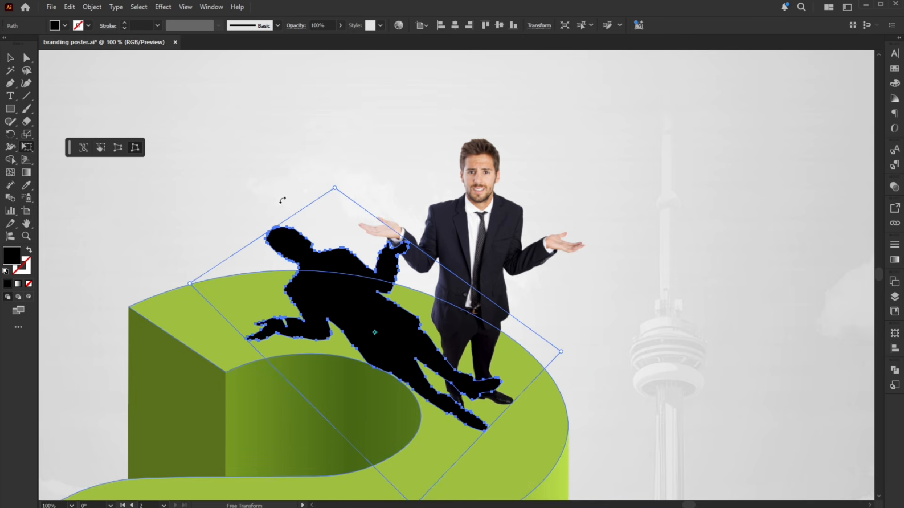
pyautogui.moveTo(334, 189); pyautogui.dragTo(374, 177)
pyautogui.moveTo(561, 352); pyautogui.dragTo(564, 360)
# - Flatten the silhouette further with Free Distort and shift it so its feet line up with the man's shoes
pyautogui.press('space')
pyautogui.moveTo(441, 420); pyautogui.dragTo(440, 370)
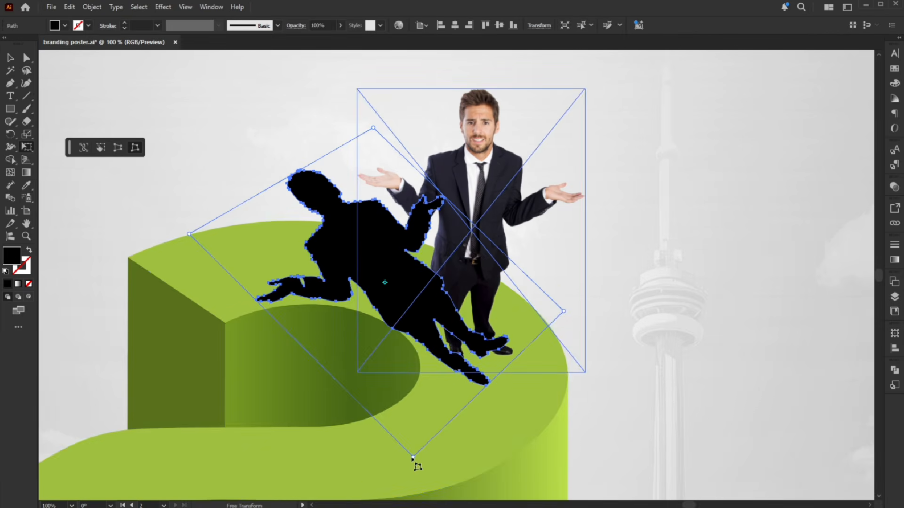
pyautogui.moveTo(414, 455); pyautogui.dragTo(385, 411)
pyautogui.moveTo(563, 311); pyautogui.dragTo(616, 322)
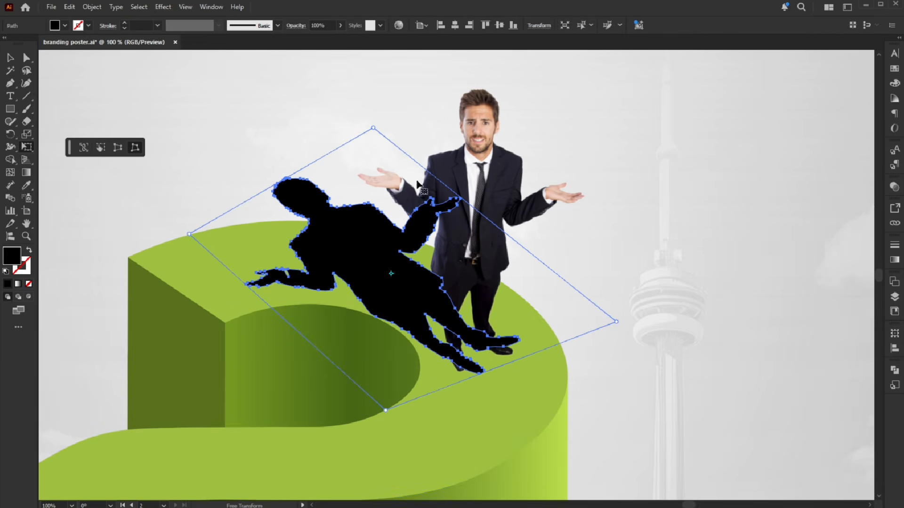
pyautogui.moveTo(373, 128); pyautogui.dragTo(393, 182)
pyautogui.moveTo(386, 411); pyautogui.dragTo(332, 415)
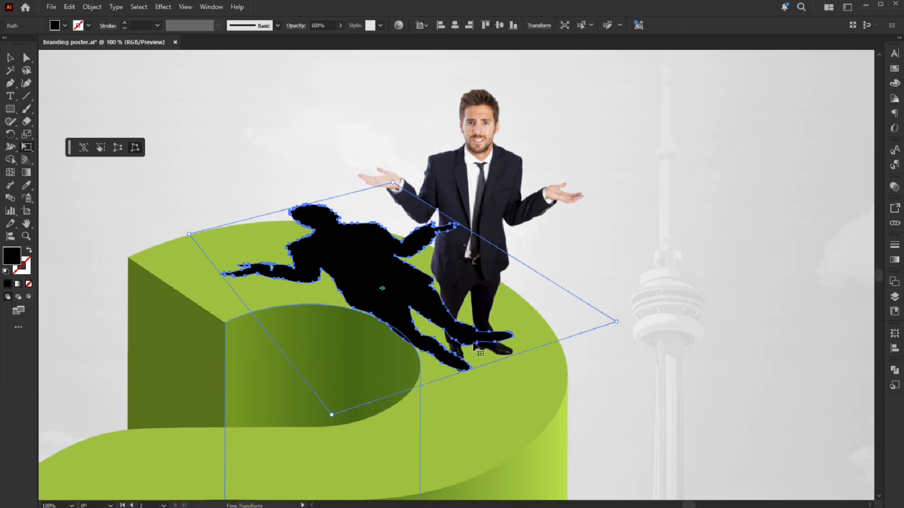
pyautogui.moveTo(652, 328); pyautogui.dragTo(646, 356)
pyautogui.moveTo(462, 338); pyautogui.dragTo(471, 331)
# - Bring the man's photo to the front, above the black silhouette
pyautogui.click(11, 58)
pyautogui.click(476, 151)
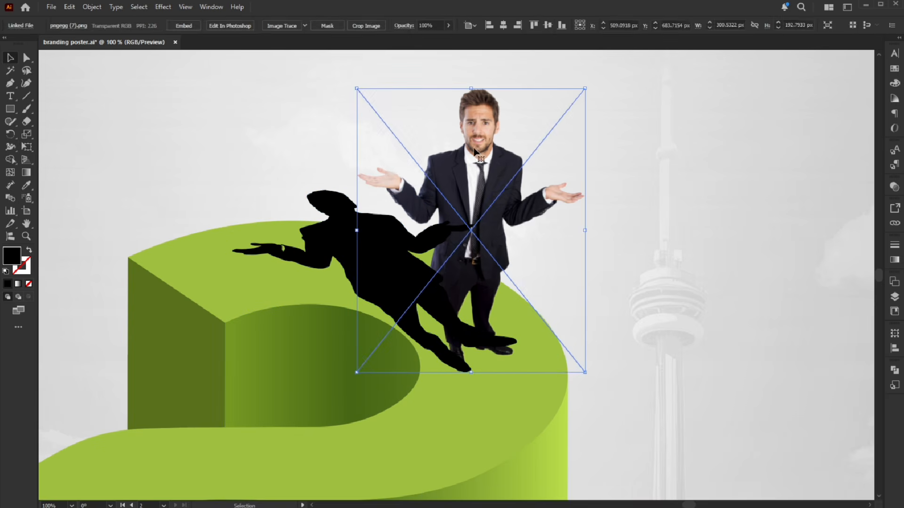
pyautogui.rightClick(476, 151)
pyautogui.moveTo(519, 365)
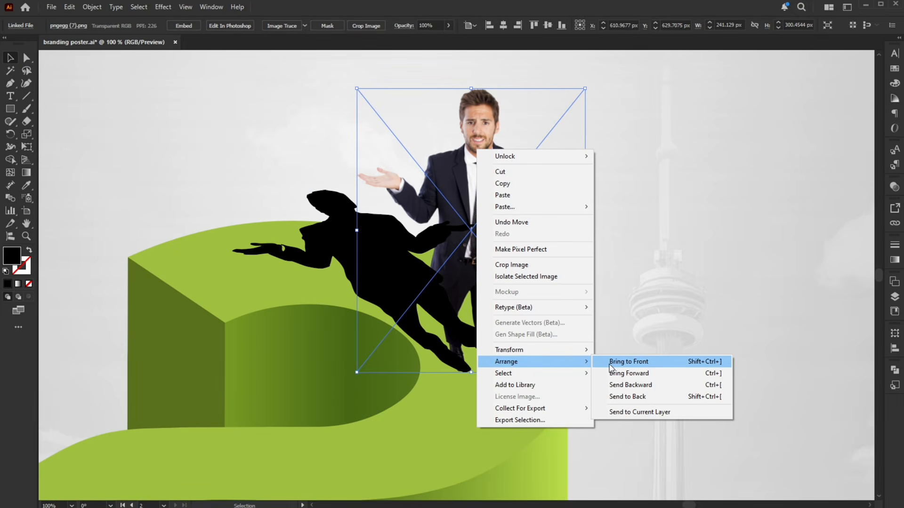
pyautogui.click(611, 365)
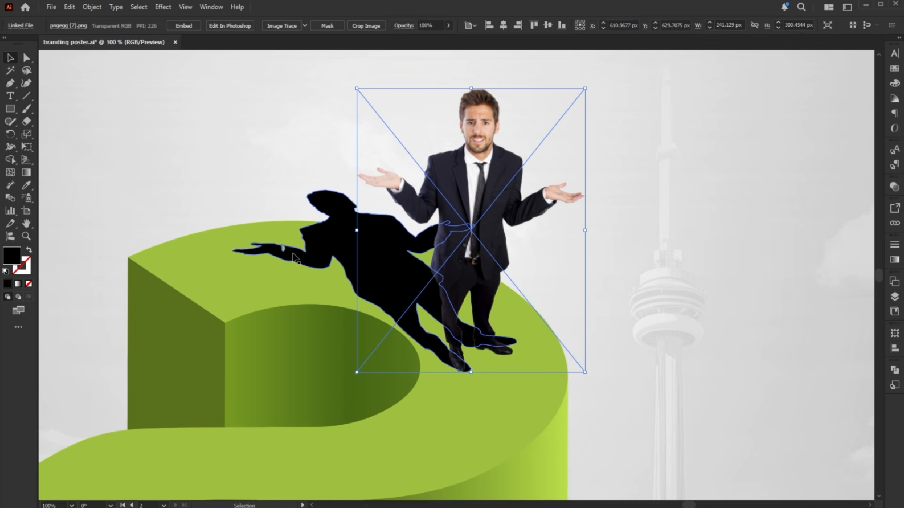
# - Fill the silhouette with a linear white-to-black gradient running diagonally from its upper body to the feet
pyautogui.click(294, 256)
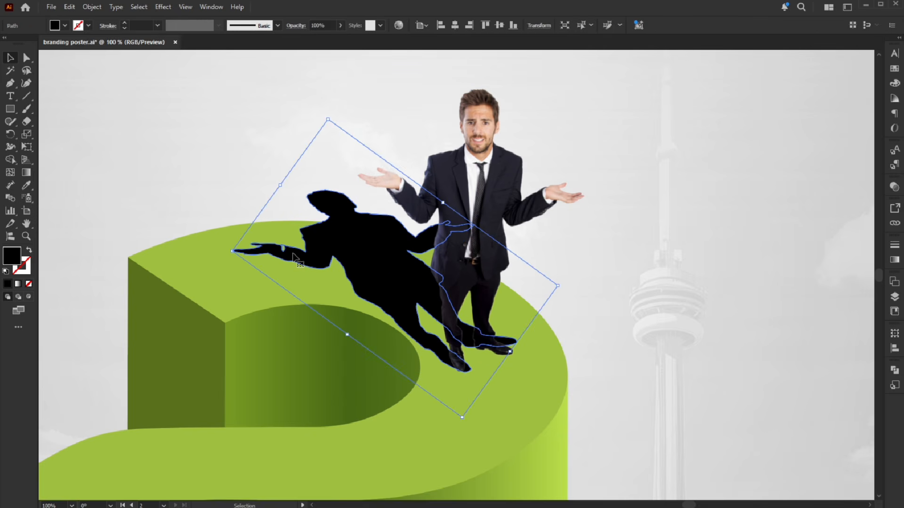
pyautogui.click(18, 285)
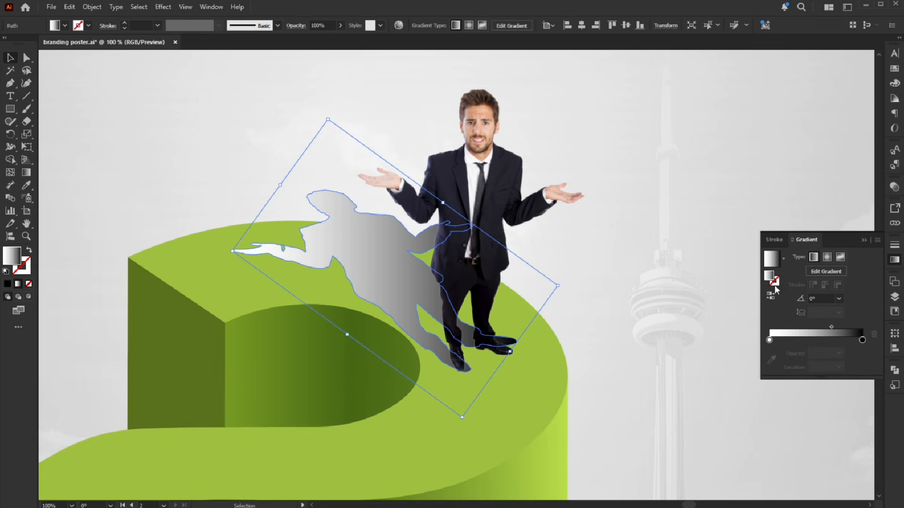
pyautogui.click(26, 174)
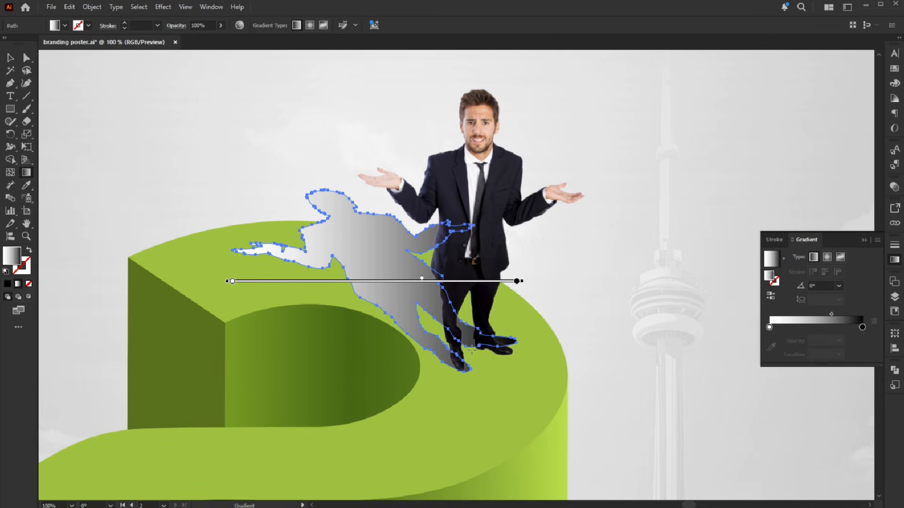
pyautogui.moveTo(471, 350)
pyautogui.mouseDown()
pyautogui.moveTo(387, 267)
pyautogui.moveTo(480, 351)
pyautogui.moveTo(471, 345)
pyautogui.mouseUp()
pyautogui.hotkey('ctrl', 'z')
pyautogui.moveTo(355, 246); pyautogui.dragTo(480, 367)
pyautogui.press('v')
# - Set the gradient silhouette's blending mode to Multiply
pyautogui.click(894, 187)
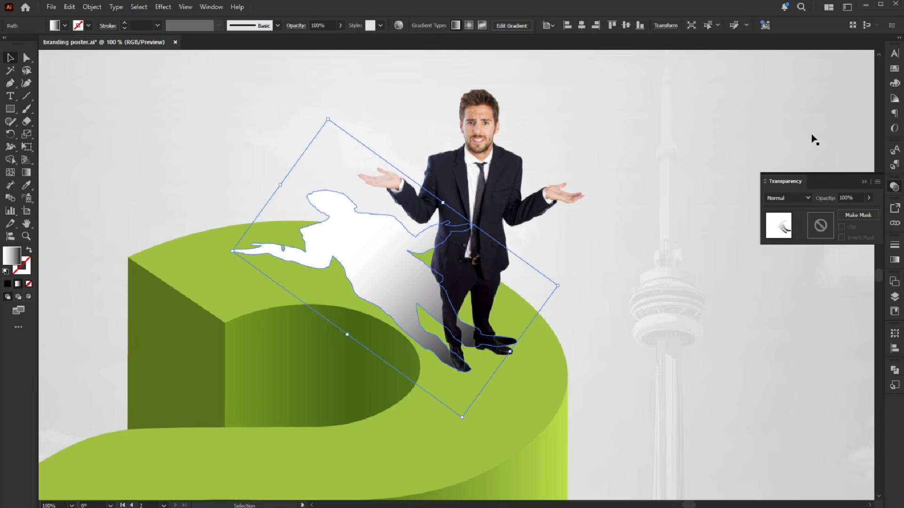
pyautogui.click(785, 198)
pyautogui.click(778, 233)
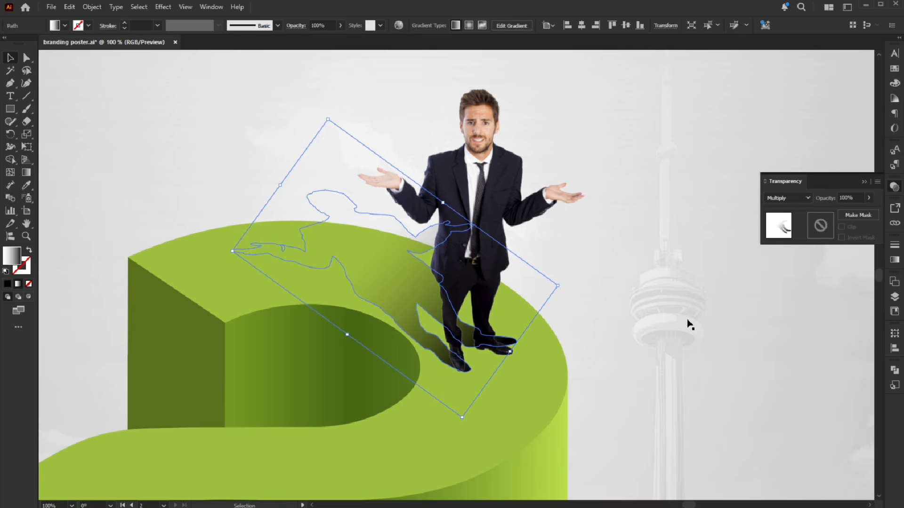
# - Isolate the shadow and move the anchor points at the tip of its left foot under the man's left shoe
pyautogui.doubleClick(264, 172)
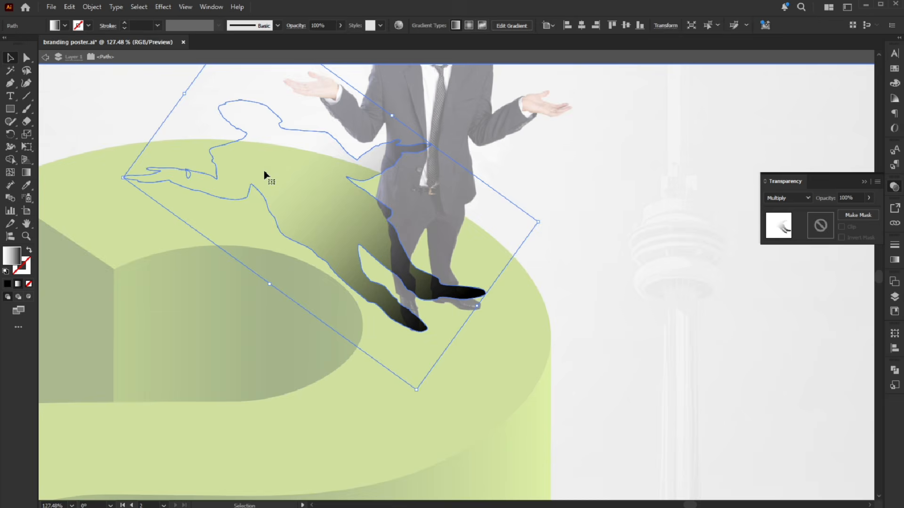
pyautogui.press('z')
pyautogui.moveTo(439, 316); pyautogui.dragTo(605, 340)
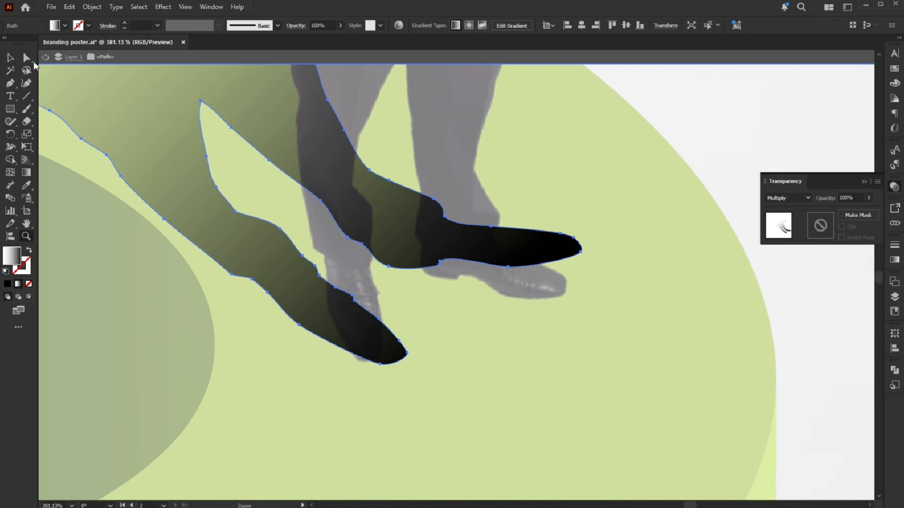
pyautogui.click(30, 60)
pyautogui.moveTo(359, 379); pyautogui.dragTo(333, 389)
pyautogui.moveTo(380, 363); pyautogui.dragTo(358, 363)
# - Move the anchor points of the shadow's right foot to match the man's right shoe and leave isolation mode
pyautogui.moveTo(640, 185); pyautogui.dragTo(436, 281)
pyautogui.click(556, 281)
pyautogui.moveTo(556, 281); pyautogui.dragTo(484, 284)
pyautogui.moveTo(653, 238); pyautogui.dragTo(567, 296)
pyautogui.moveTo(523, 259); pyautogui.dragTo(552, 269)
pyautogui.press('v')
pyautogui.doubleClick(616, 239)
pyautogui.moveTo(517, 236); pyautogui.dragTo(317, 249)
pyautogui.click(349, 149)
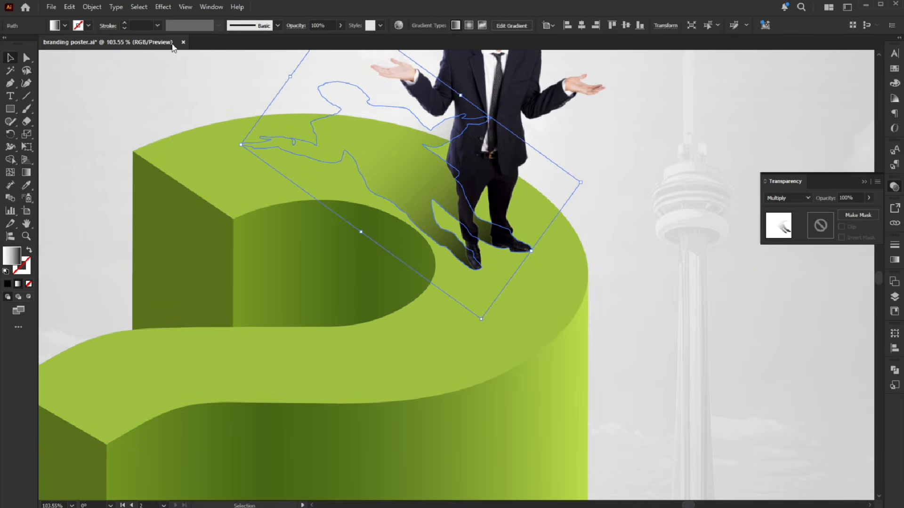
# - Apply a Gaussian Blur with a radius of about 1.5 pixels to the man's shadow
pyautogui.click(163, 6)
pyautogui.moveTo(277, 185)
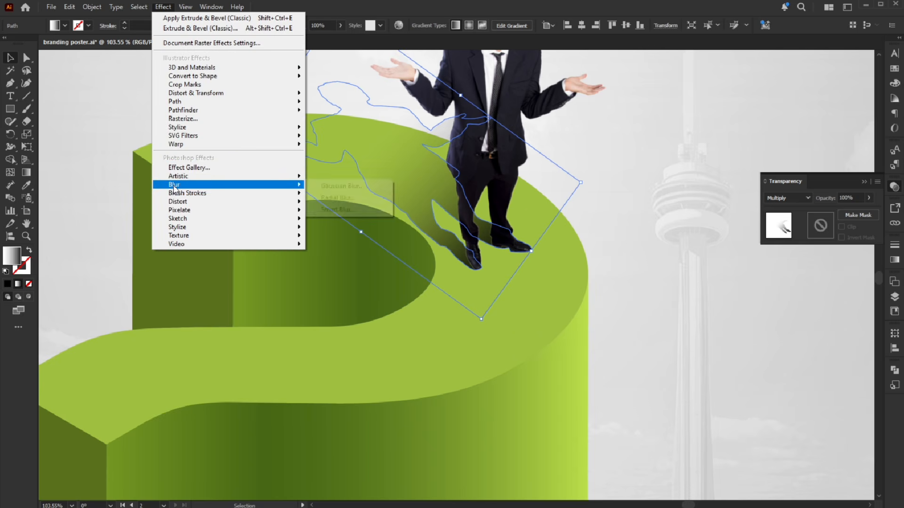
pyautogui.click(333, 187)
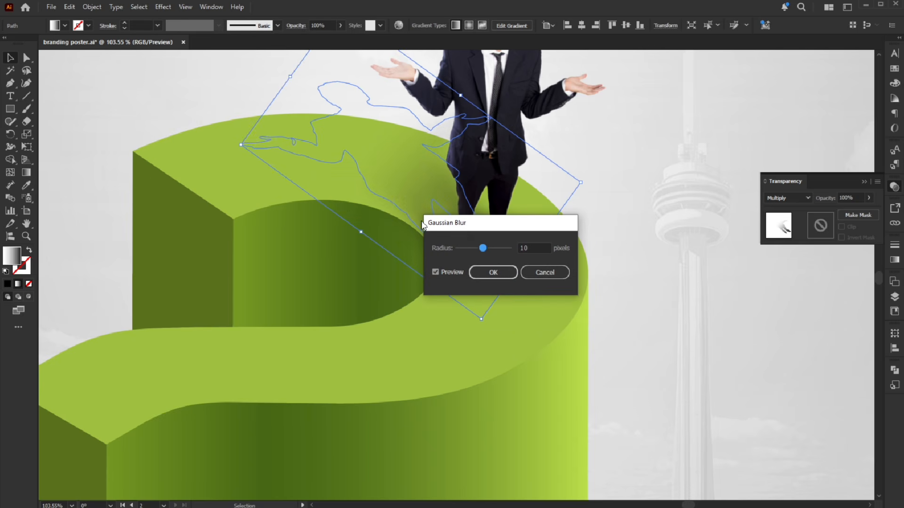
pyautogui.moveTo(497, 227); pyautogui.dragTo(611, 291)
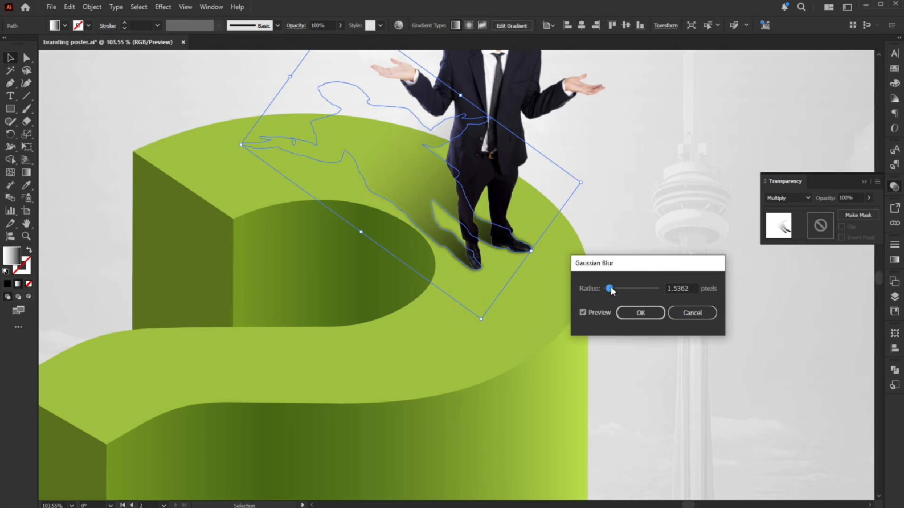
pyautogui.click(641, 313)
pyautogui.hotkey('ctrl', '0')
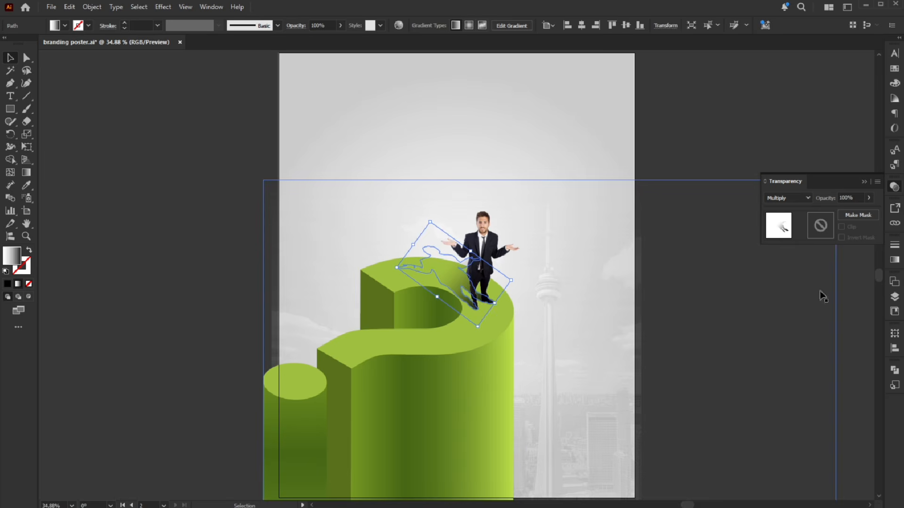
pyautogui.click(865, 182)
pyautogui.click(724, 136)
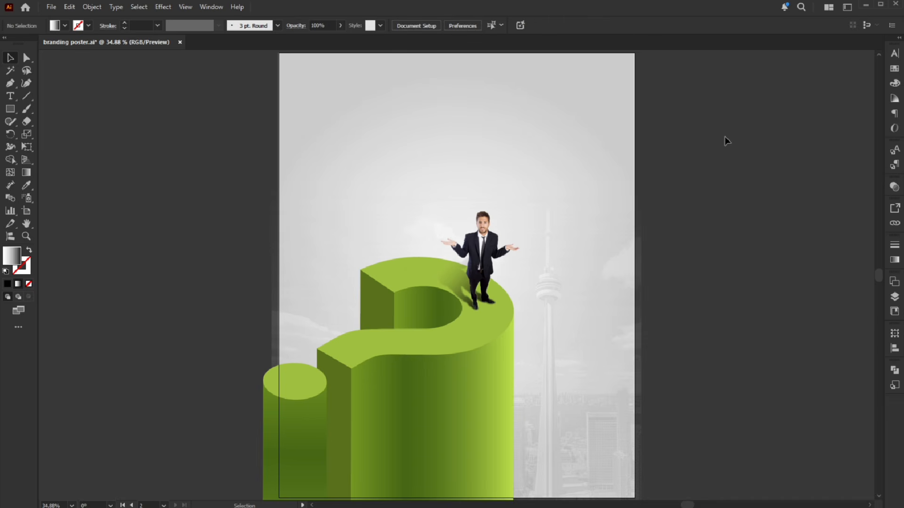
# - Place the palm-shadow image Summer Typography design-02 and align it with the poster's top-left corner
pyautogui.click(52, 7)
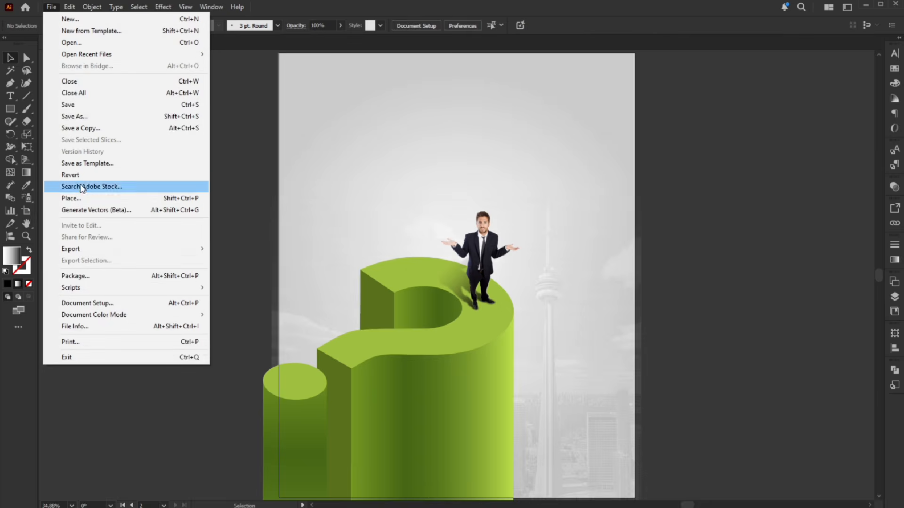
pyautogui.click(85, 186)
pyautogui.click(292, 94)
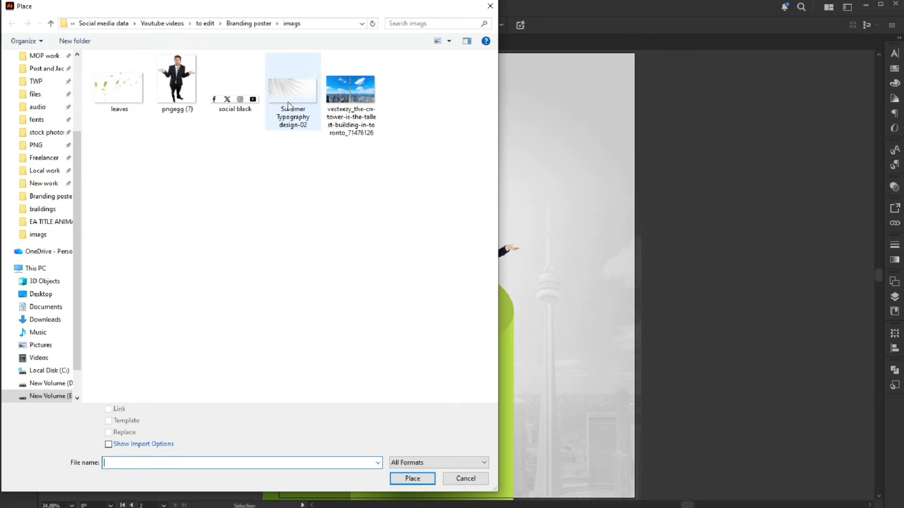
pyautogui.click(415, 479)
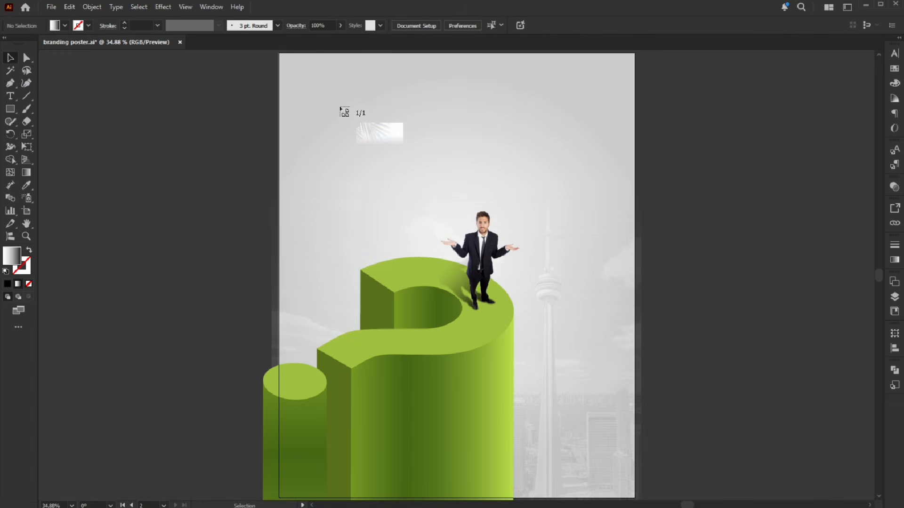
pyautogui.moveTo(331, 88); pyautogui.dragTo(595, 243)
pyautogui.moveTo(504, 156); pyautogui.dragTo(453, 121)
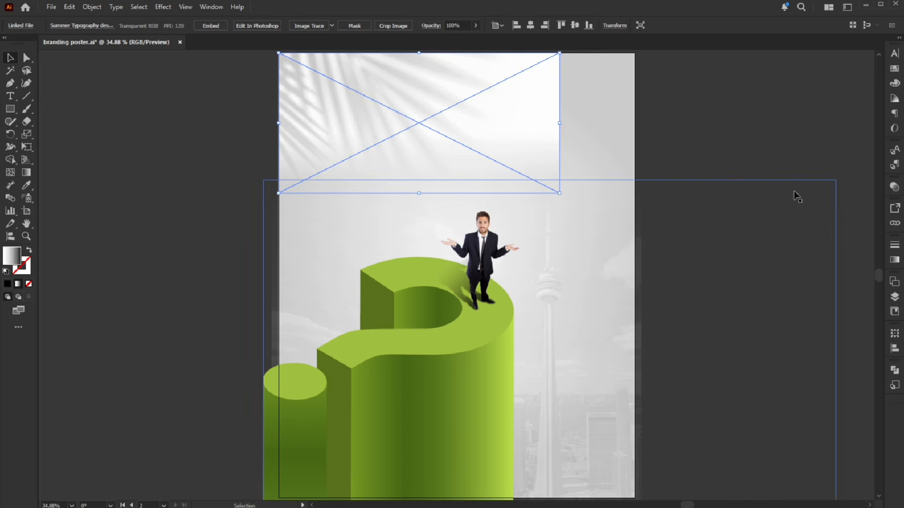
# - Set the palm-shadow image's blending mode to Multiply
pyautogui.click(894, 186)
pyautogui.click(791, 197)
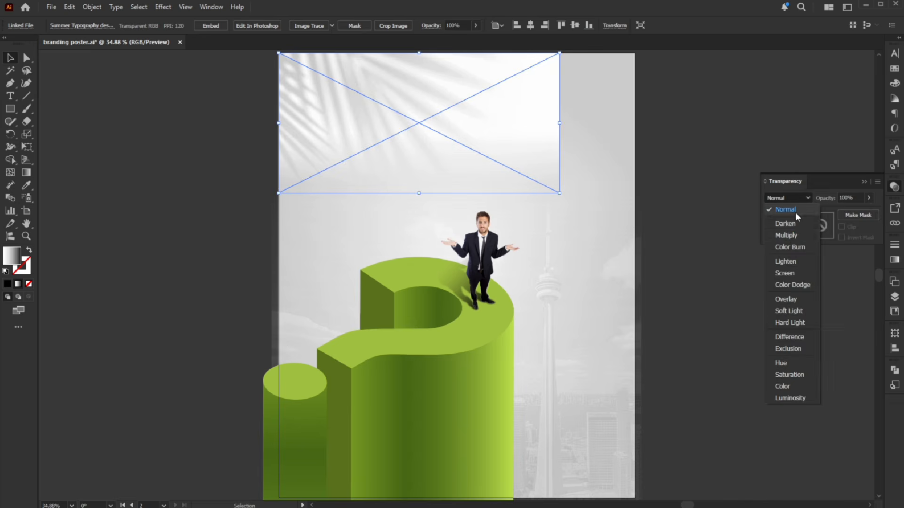
pyautogui.click(795, 232)
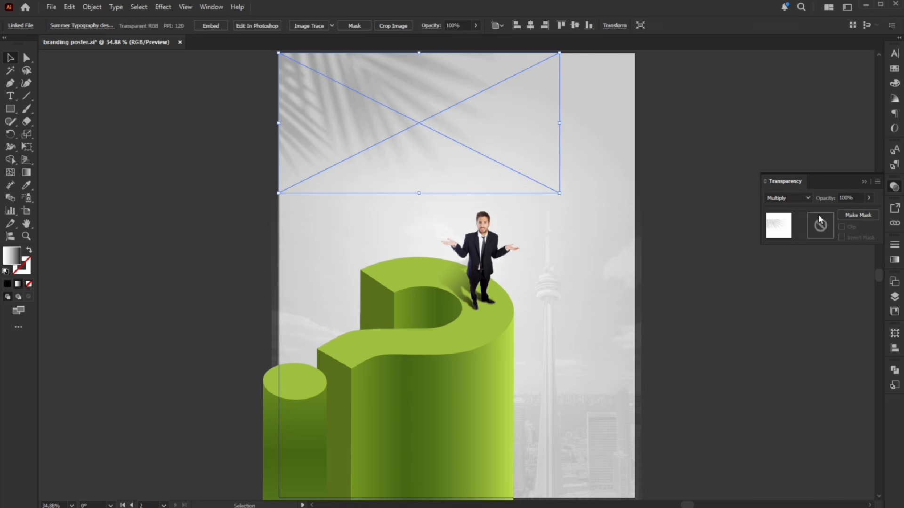
pyautogui.click(770, 147)
pyautogui.click(587, 195)
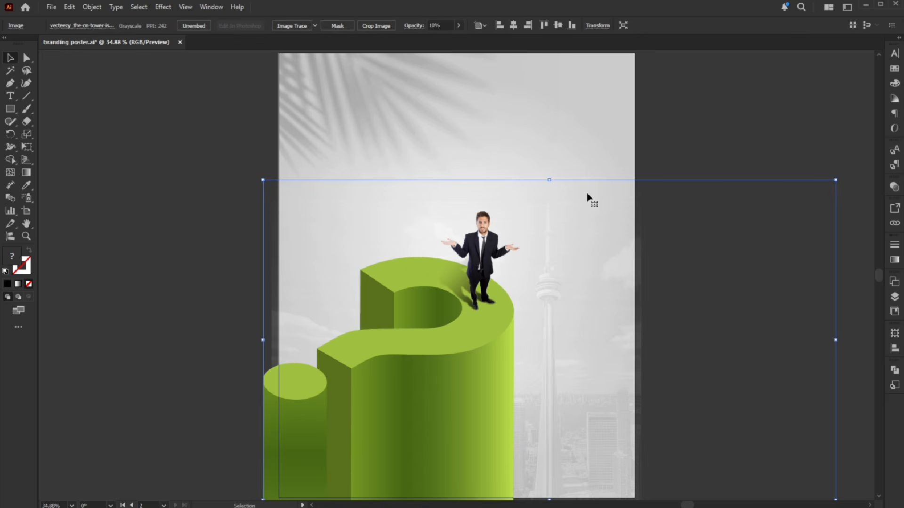
# - Place the leaves image over the poster, about 1152 px wide, around the standing man
pyautogui.click(51, 7)
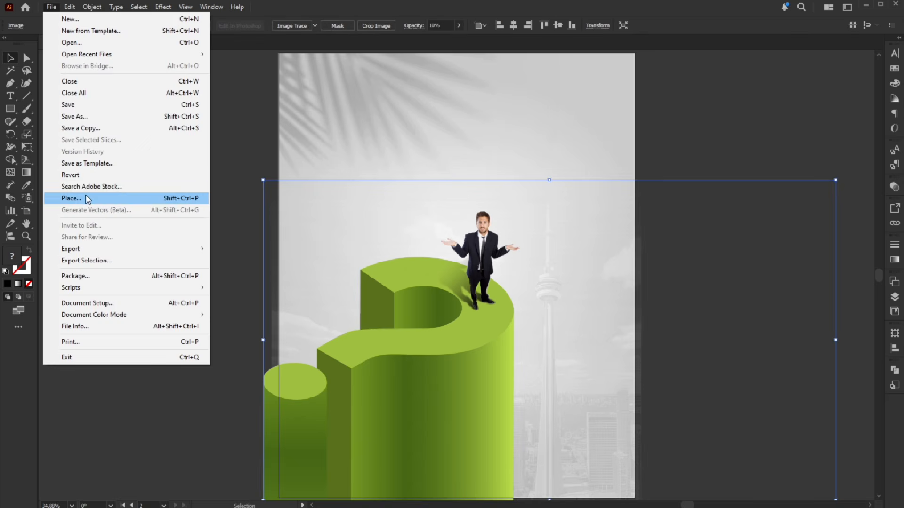
pyautogui.click(87, 198)
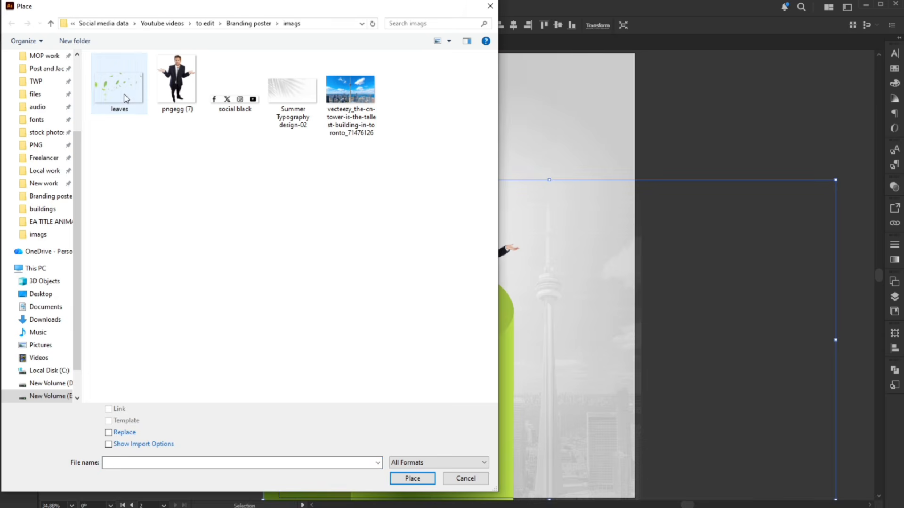
pyautogui.click(120, 87)
pyautogui.click(412, 479)
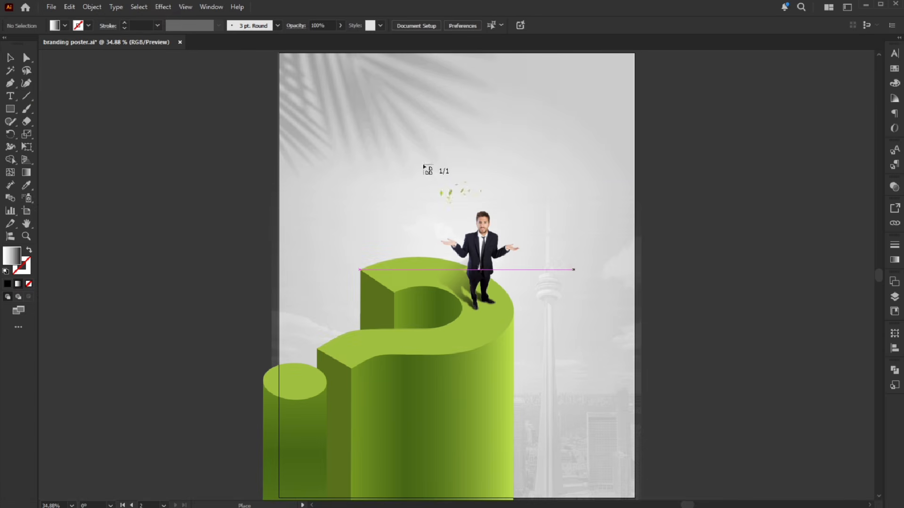
pyautogui.moveTo(551, 268); pyautogui.dragTo(720, 382)
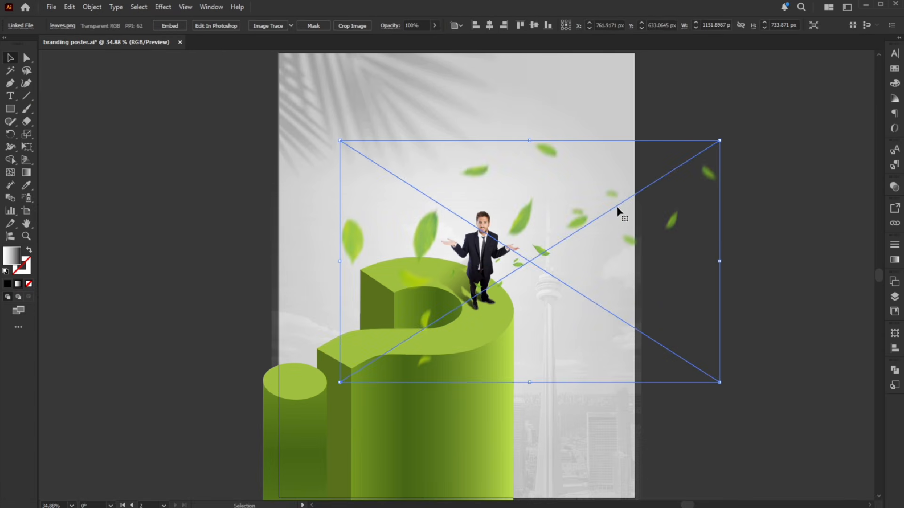
# - Enlarge the leaves image to about 1548 px wide and position it so the leaves scatter around the man and the question mark
pyautogui.moveTo(617, 210); pyautogui.dragTo(539, 196)
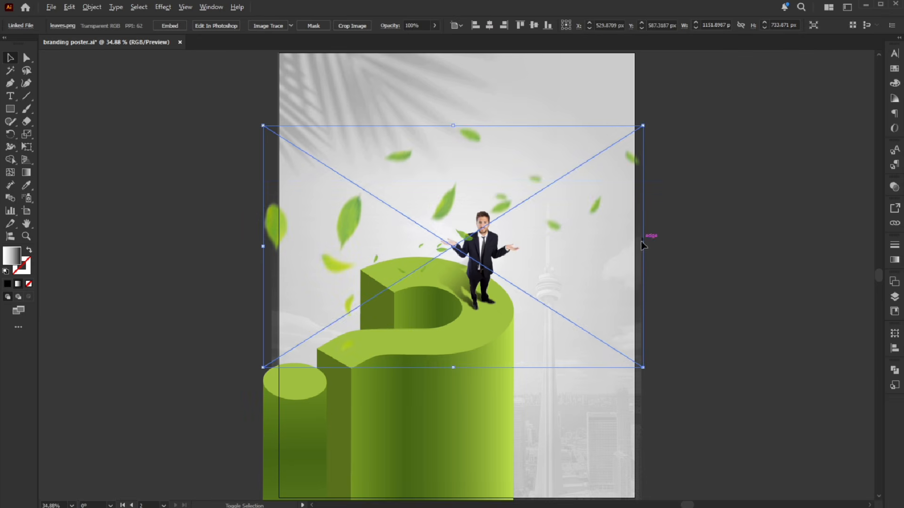
pyautogui.moveTo(643, 245); pyautogui.dragTo(685, 246)
pyautogui.moveTo(518, 209); pyautogui.dragTo(516, 239)
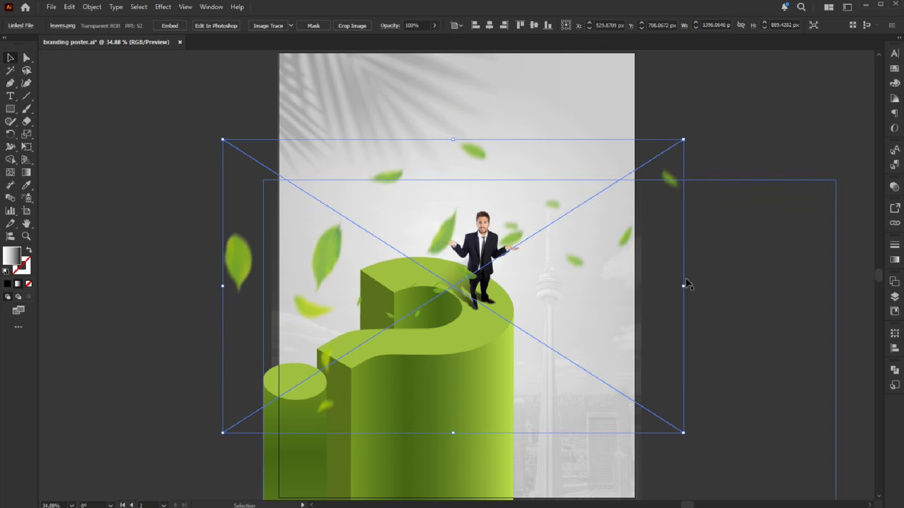
pyautogui.moveTo(684, 288); pyautogui.dragTo(708, 289)
pyautogui.moveTo(595, 263); pyautogui.dragTo(581, 265)
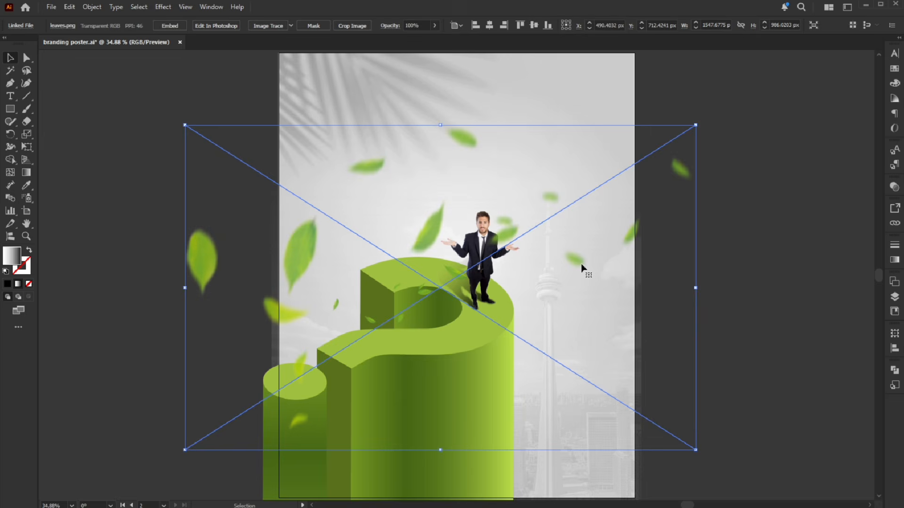
# - Send the leaves image backward one level in the stacking order and deselect it
pyautogui.rightClick(557, 198)
pyautogui.moveTo(613, 409)
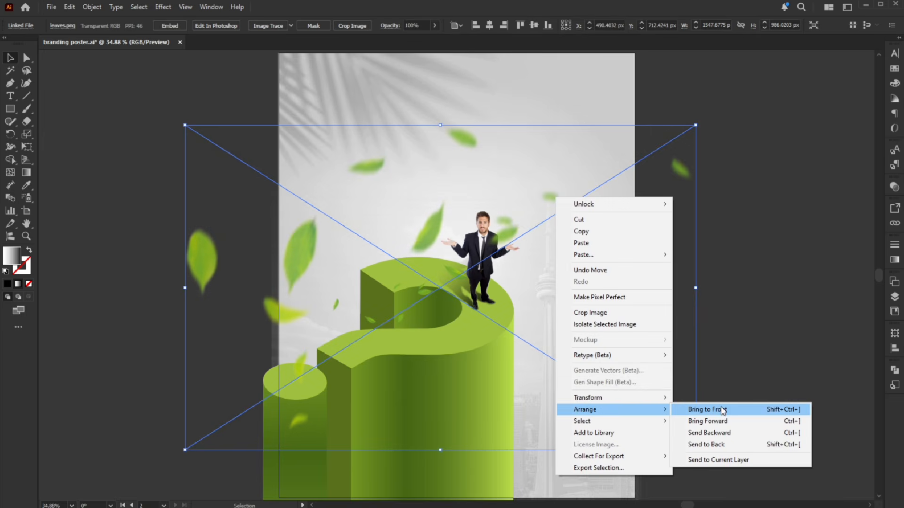
pyautogui.click(717, 434)
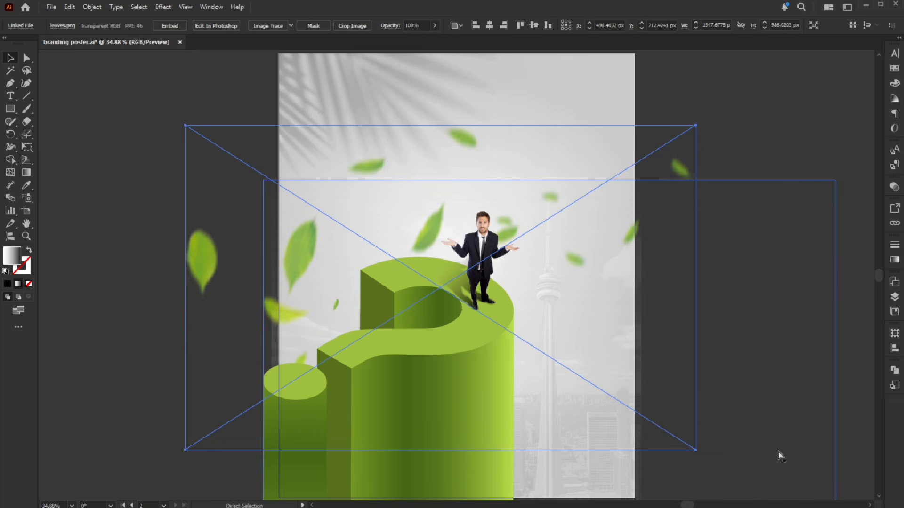
pyautogui.click(803, 199)
pyautogui.click(789, 132)
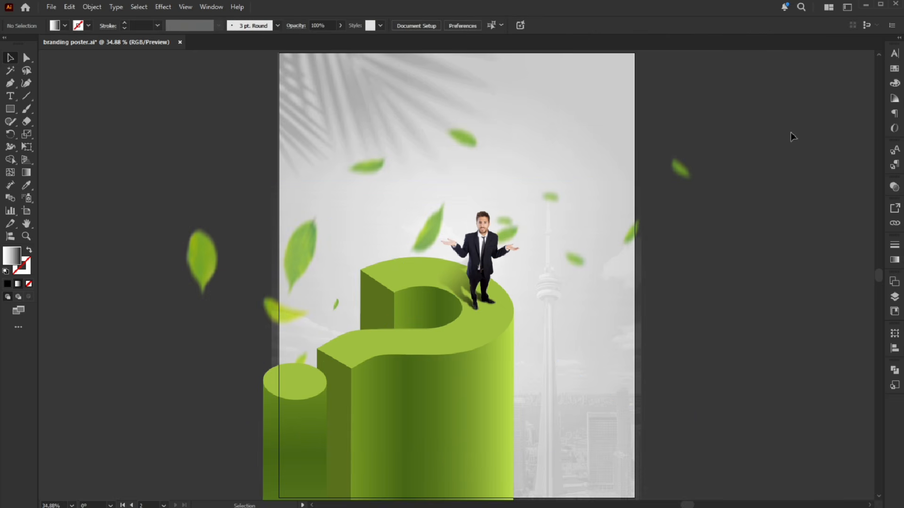
# - Duplicate the leaves image twice, placing one copy with a leaf over the poster's lower-right area and another with a leaf at its upper-right edge
pyautogui.scroll(-2, 365, 191)
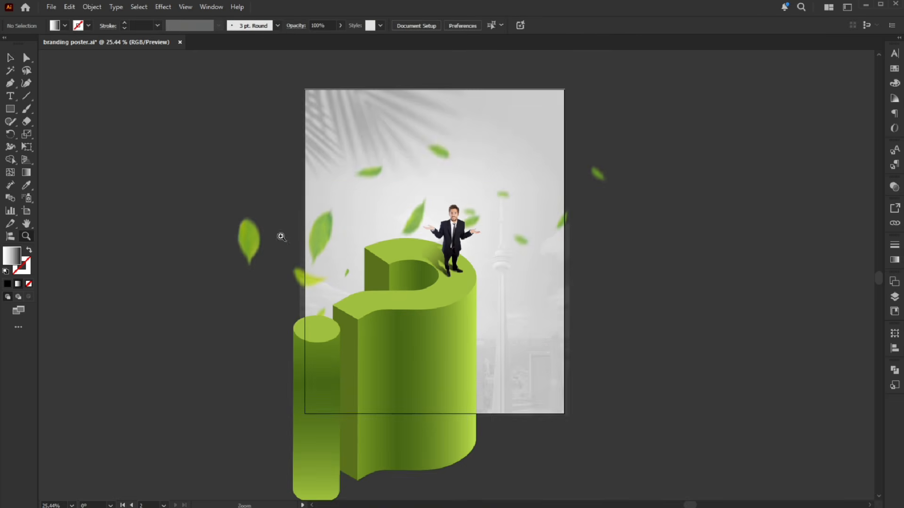
pyautogui.moveTo(253, 242); pyautogui.dragTo(586, 107)
pyautogui.moveTo(720, 275); pyautogui.dragTo(679, 24)
pyautogui.moveTo(734, 63); pyautogui.dragTo(753, 81)
pyautogui.hotkey('ctrl', '0')
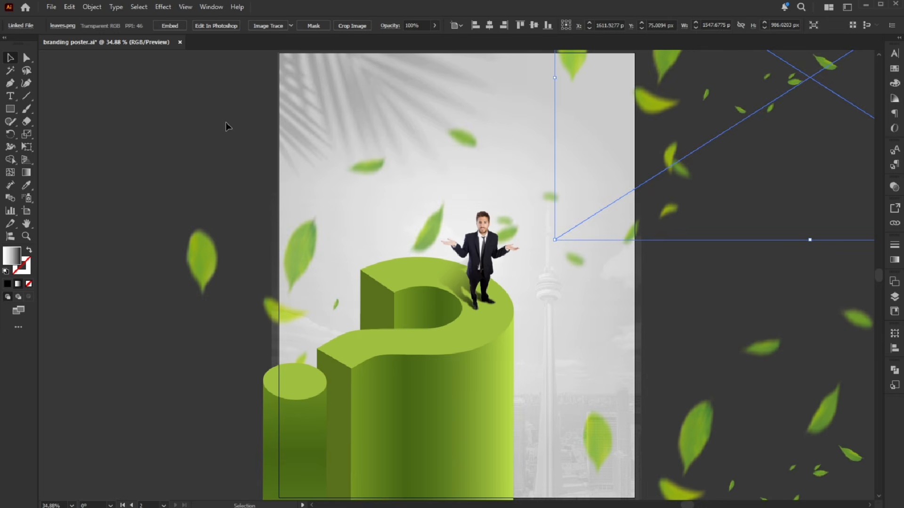
pyautogui.click(128, 127)
# - Draw a rectangle covering the whole artboard and use it as a clipping mask for all the artwork
pyautogui.moveTo(260, 149); pyautogui.dragTo(202, 148)
pyautogui.moveTo(304, 170); pyautogui.dragTo(281, 176)
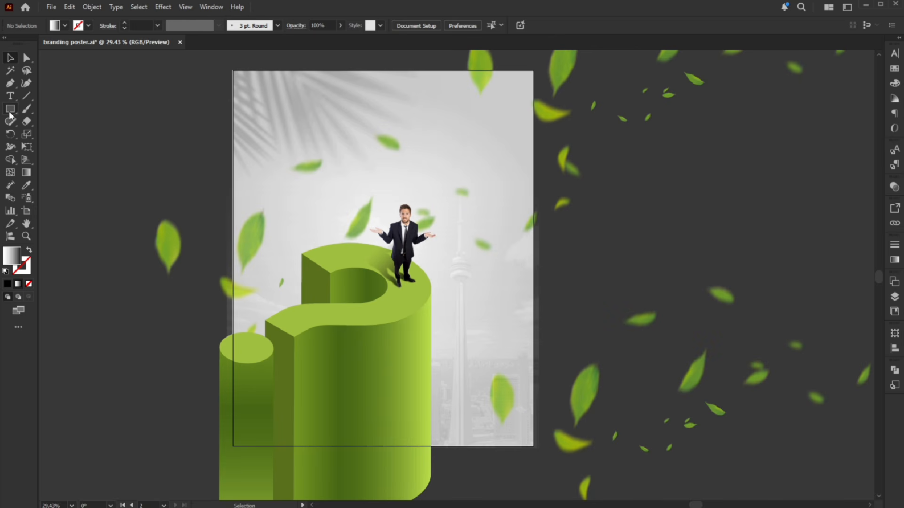
pyautogui.moveTo(231, 70); pyautogui.dragTo(532, 445)
pyautogui.press('v')
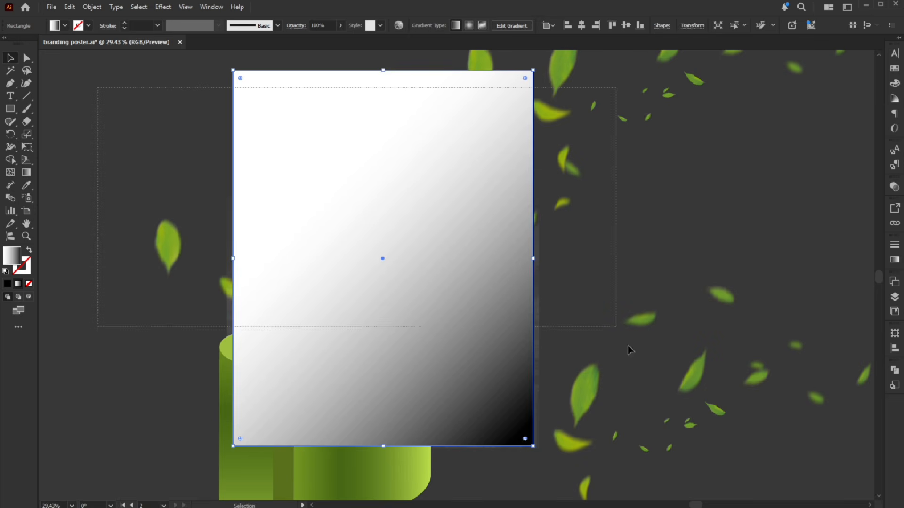
pyautogui.hotkey('ctrl', 'a')
pyautogui.rightClick(367, 200)
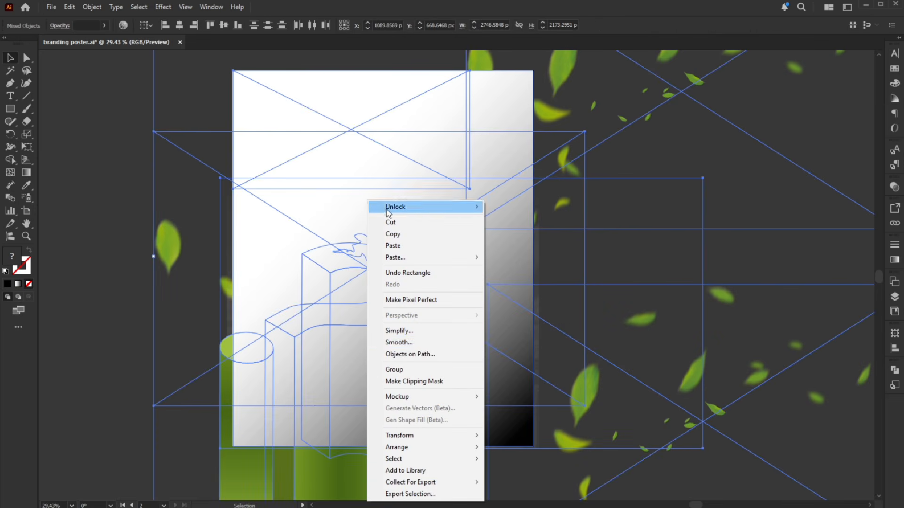
pyautogui.click(417, 382)
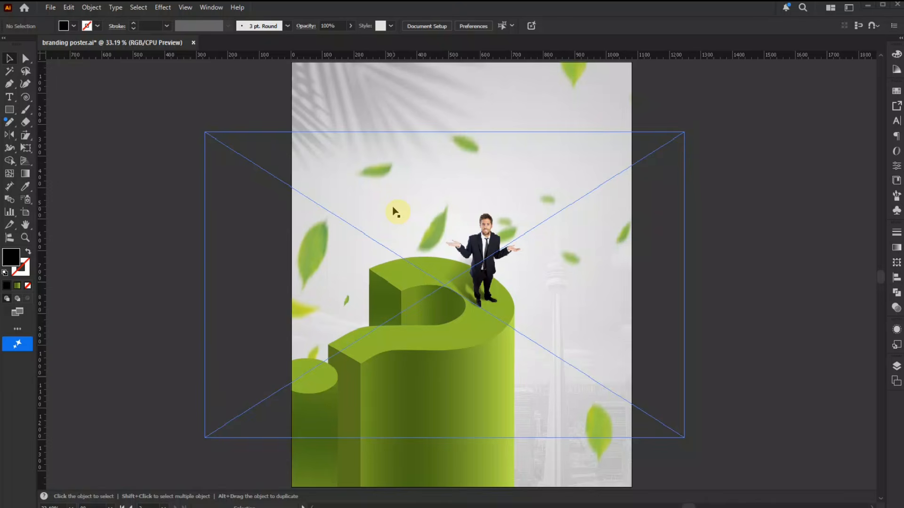
# - Add the text Why above the man in Title Case, scaled to about 119 pt
pyautogui.click(12, 99)
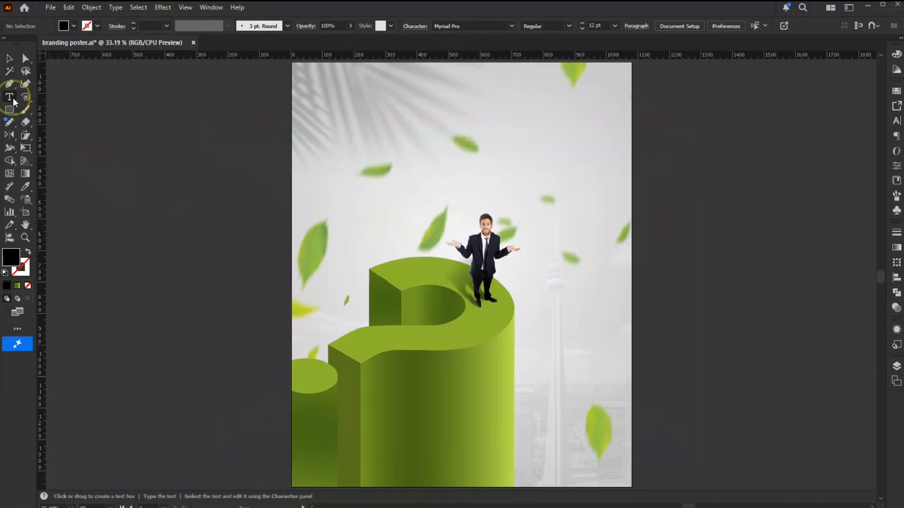
pyautogui.click(448, 149)
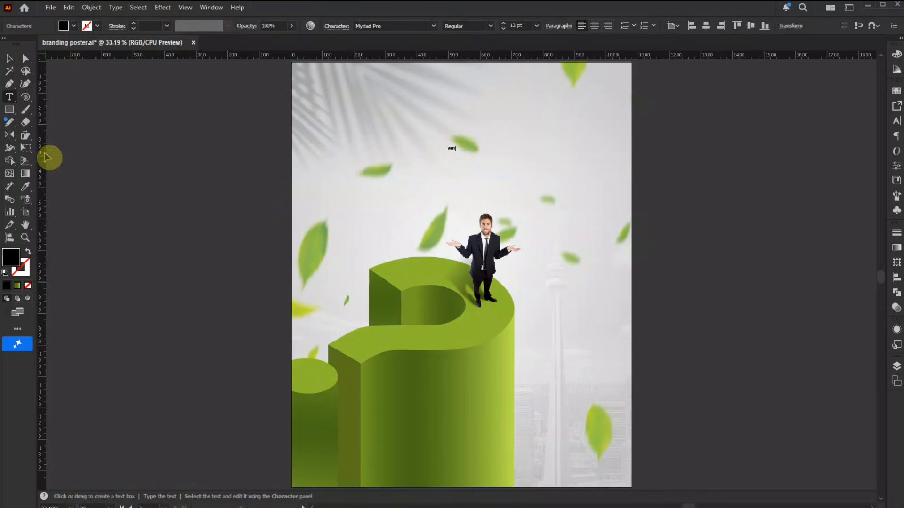
pyautogui.click(8, 59)
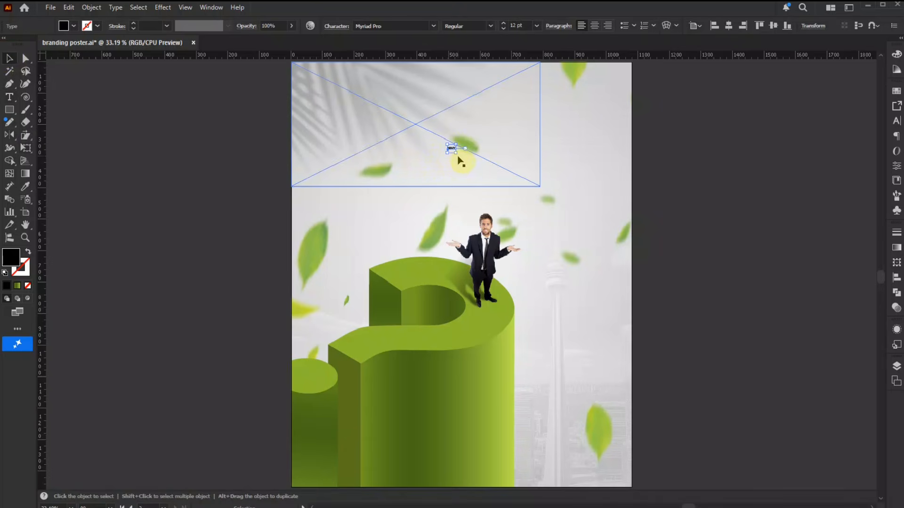
pyautogui.moveTo(456, 153); pyautogui.dragTo(541, 194)
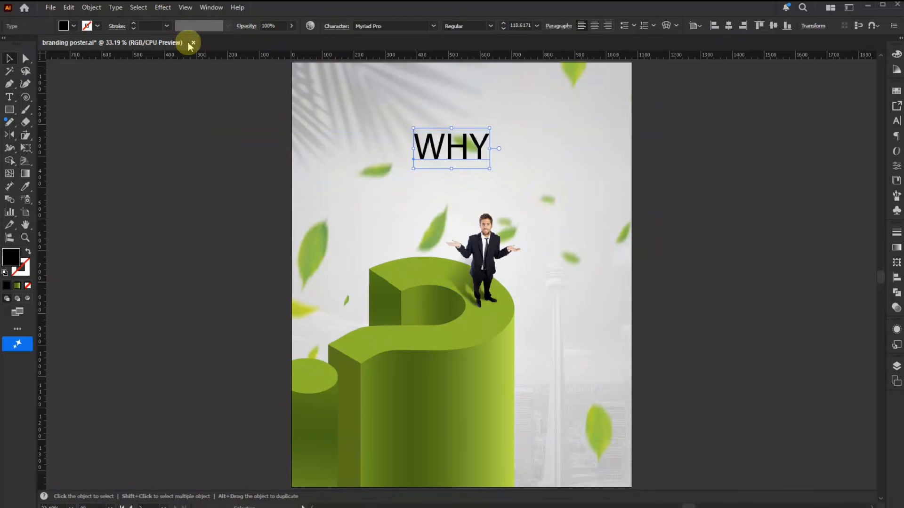
pyautogui.click(117, 8)
pyautogui.moveTo(252, 172)
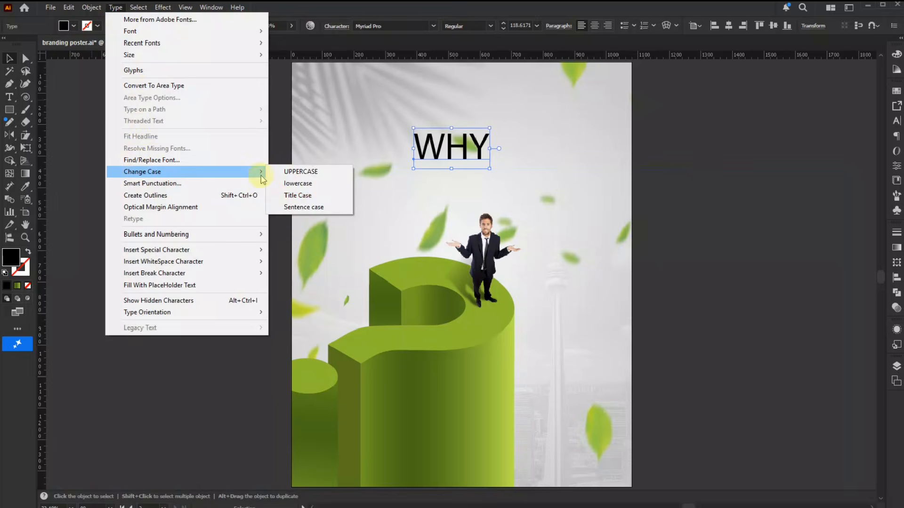
pyautogui.click(278, 197)
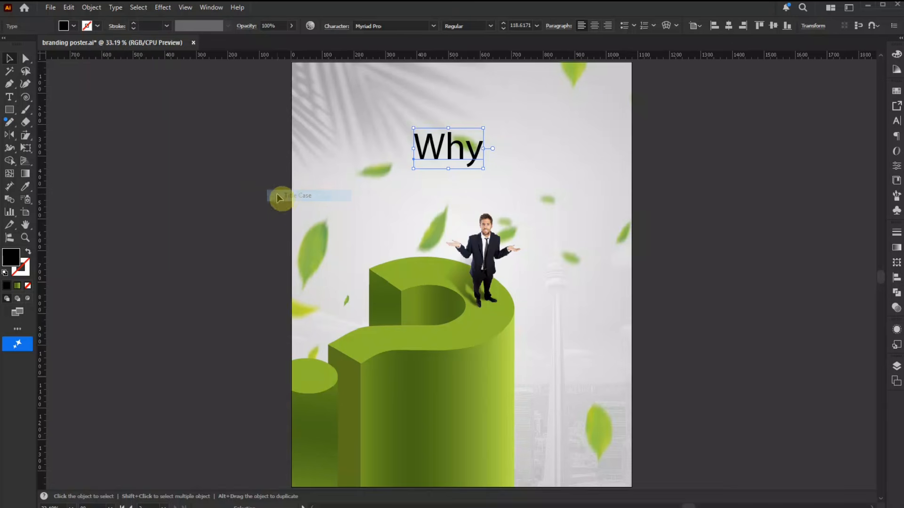
# - Set the word Why in Bickham Script Pro Semibold and centre it horizontally on the artboard
pyautogui.click(378, 26)
pyautogui.write('bick')
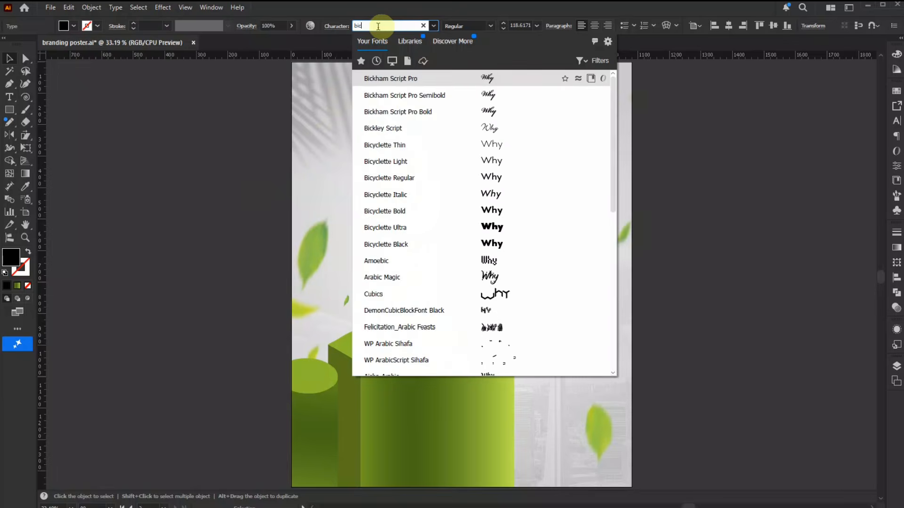
pyautogui.click(423, 95)
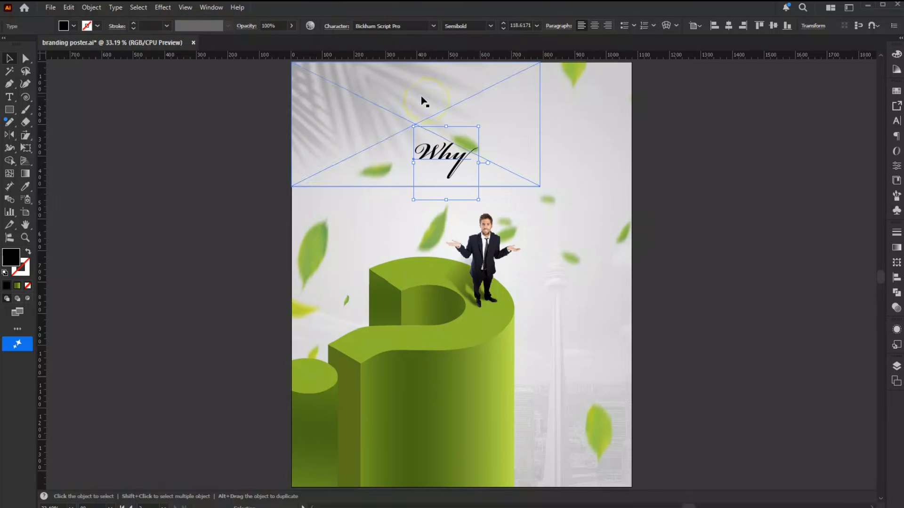
pyautogui.click(725, 30)
# - Duplicate the word Why just below itself and replace the copy's text with rebranding
pyautogui.moveTo(442, 144); pyautogui.dragTo(485, 175)
pyautogui.press('t')
pyautogui.doubleClick(476, 176)
pyautogui.write('rebranding')
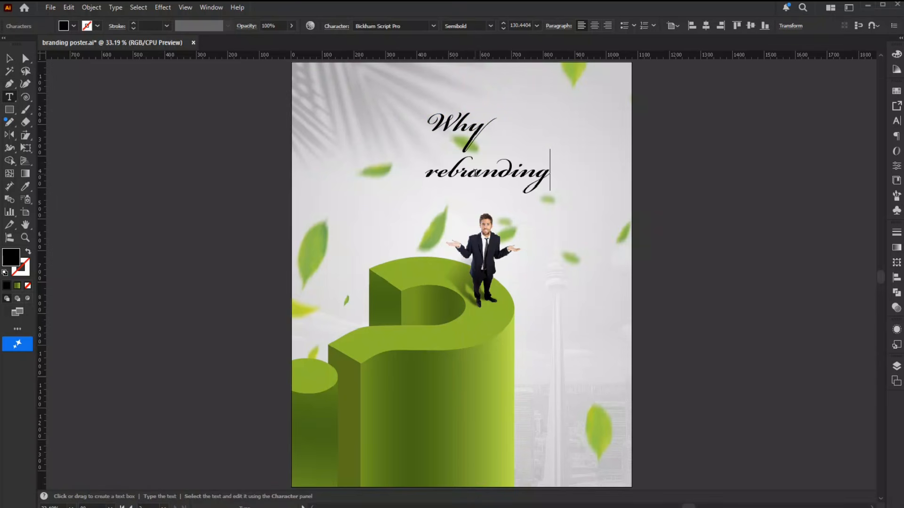
pyautogui.click(17, 60)
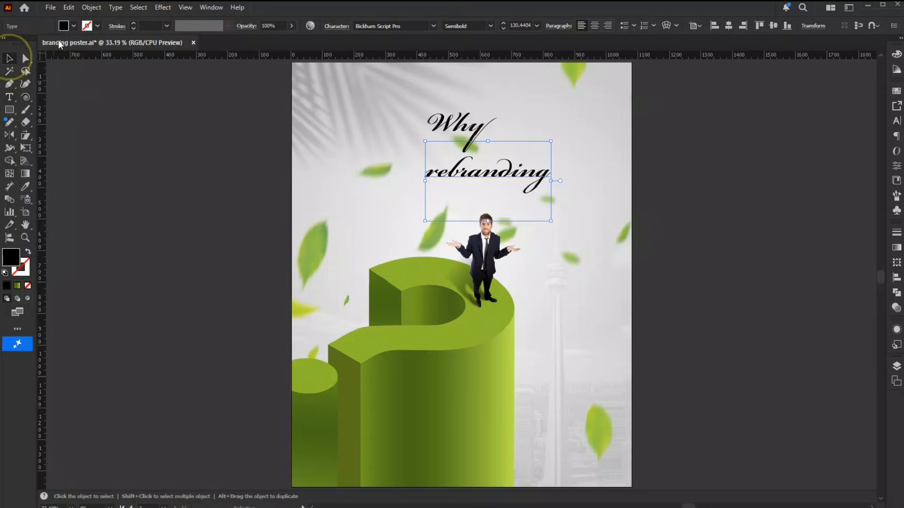
# - Change the word rebranding to UPPERCASE and set its font to Gotham Extra Light
pyautogui.click(109, 8)
pyautogui.moveTo(226, 170)
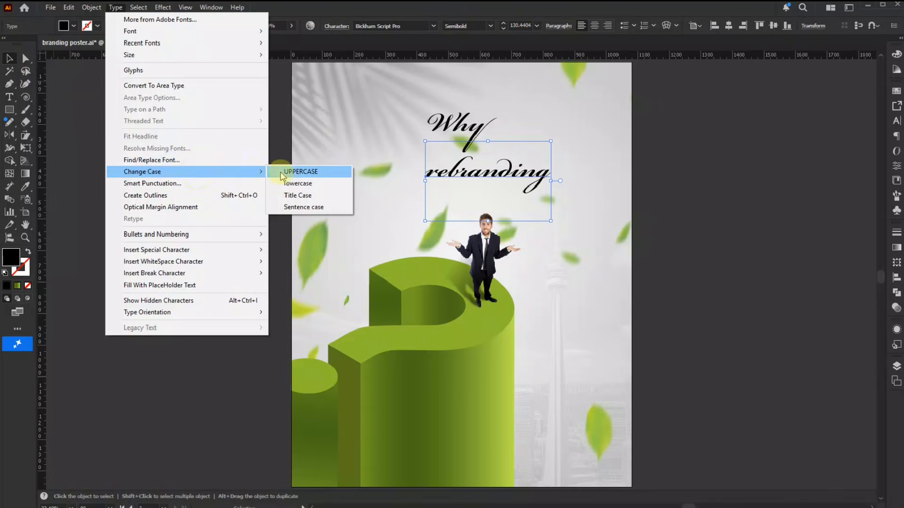
pyautogui.click(288, 172)
pyautogui.click(380, 26)
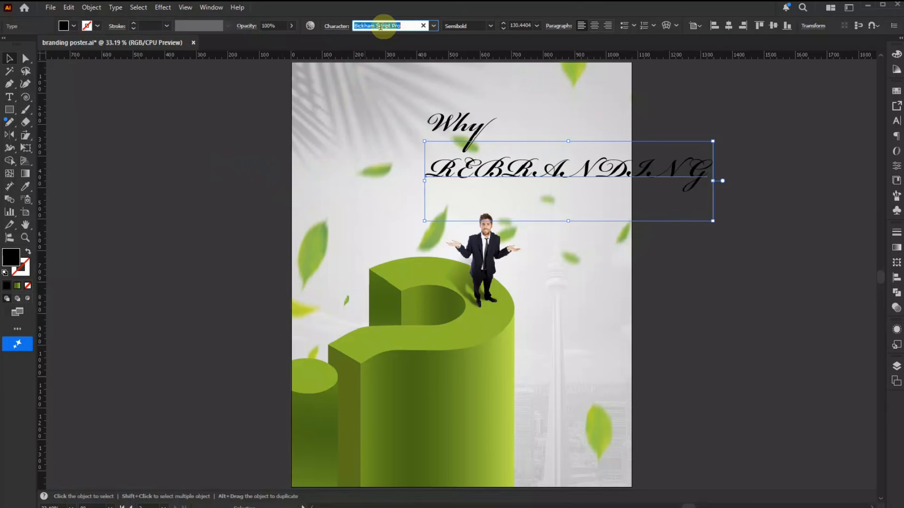
pyautogui.write('gotha')
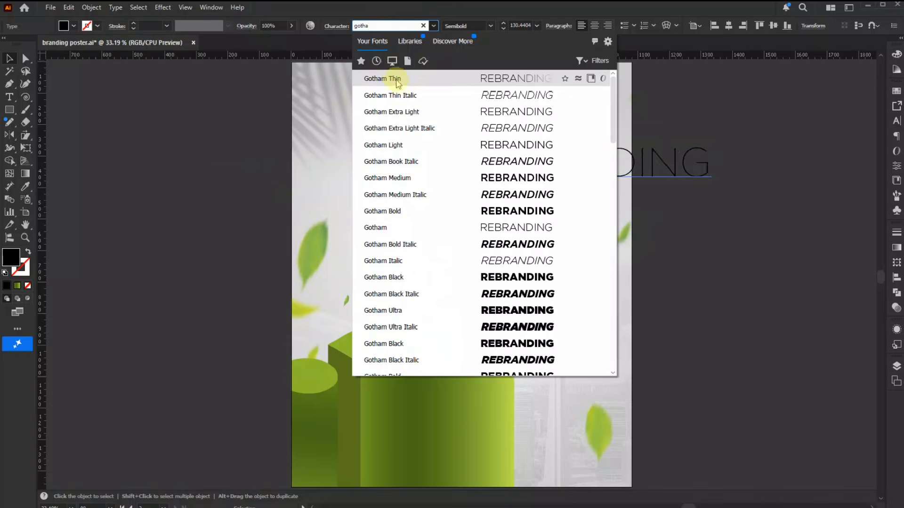
pyautogui.click(432, 117)
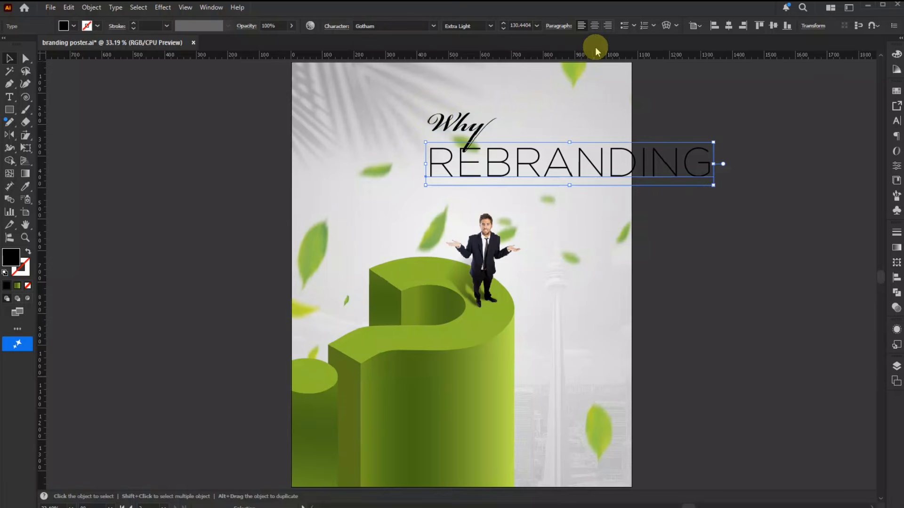
# - Centre REBRANDING horizontally on the artboard at about 108 pt and colour it with the green sampled from the question mark's top face
pyautogui.click(729, 25)
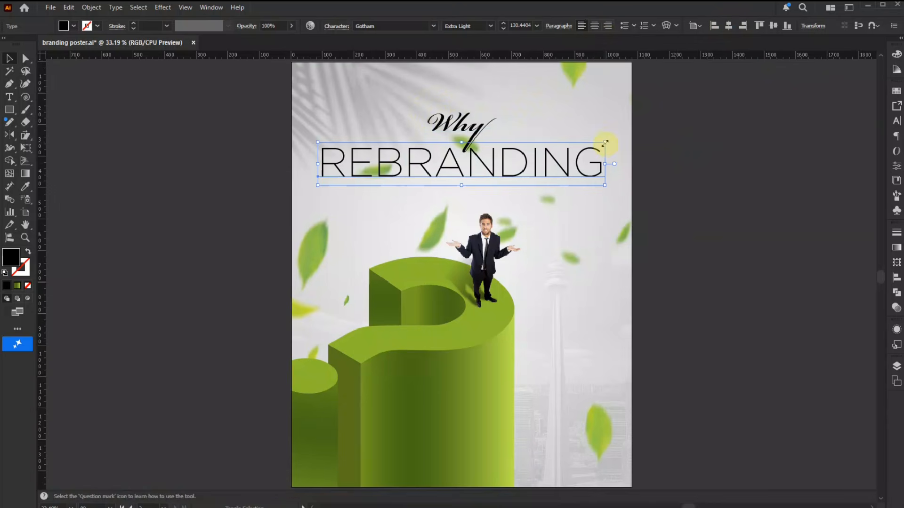
pyautogui.moveTo(603, 143); pyautogui.dragTo(580, 146)
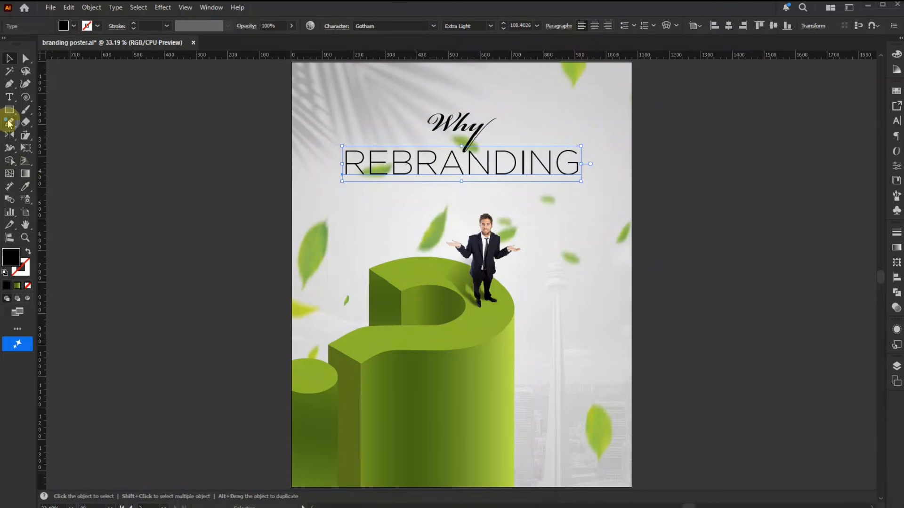
pyautogui.click(26, 186)
pyautogui.click(410, 275)
# - Set the letters BRANDING in the green headline word to Gotham Bold, leaving RE in Extra Light
pyautogui.press('t')
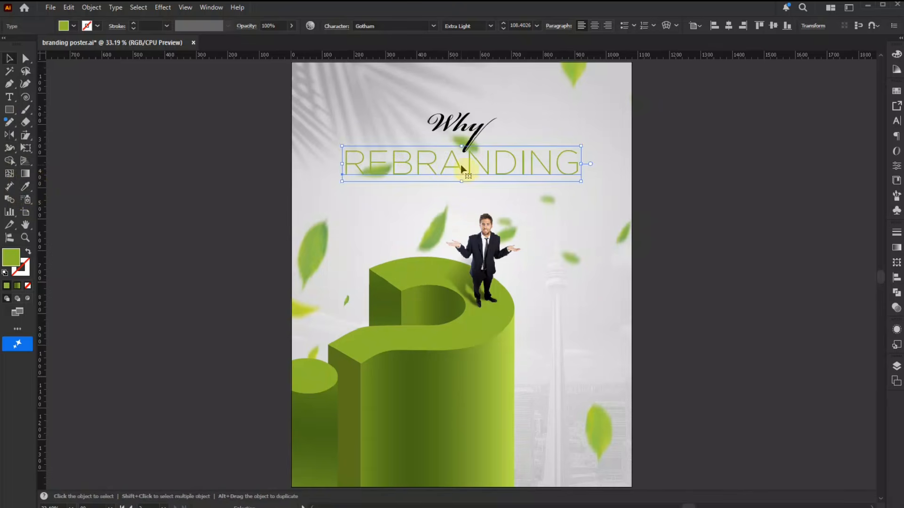
pyautogui.click(461, 169)
pyautogui.moveTo(391, 163); pyautogui.dragTo(624, 162)
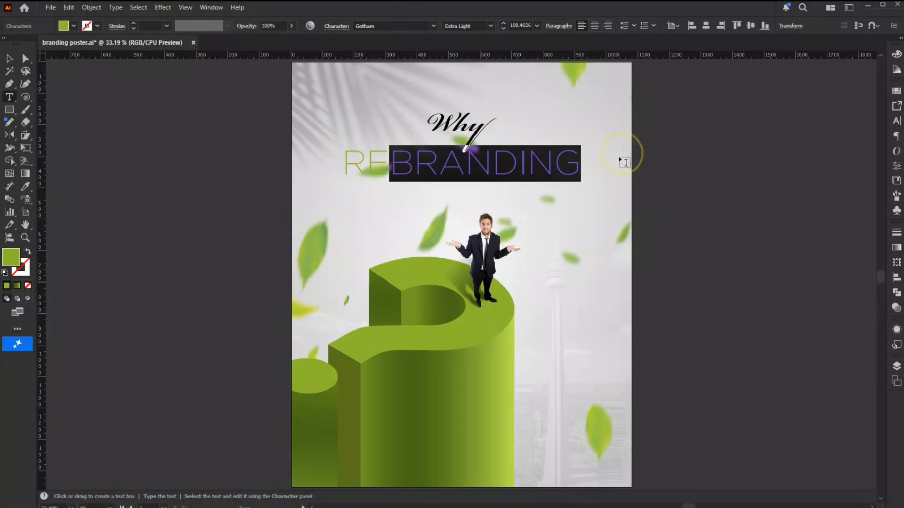
pyautogui.click(491, 27)
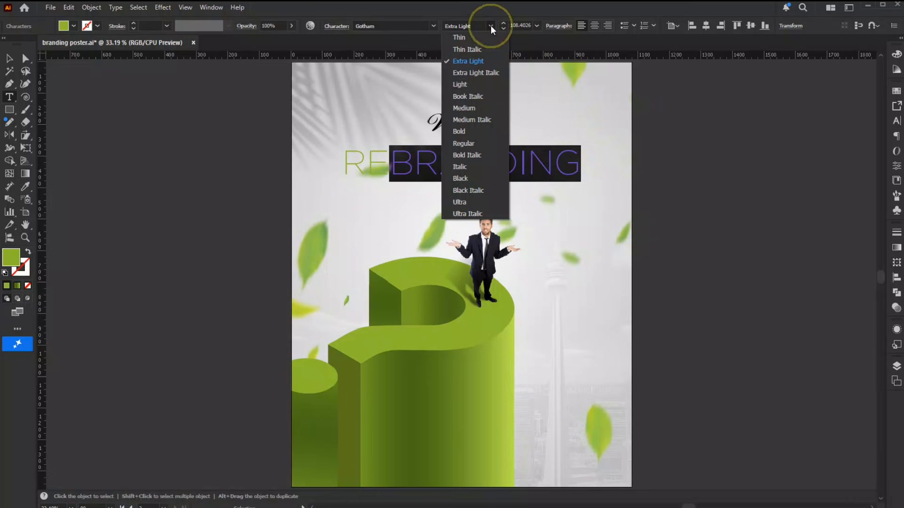
pyautogui.click(459, 131)
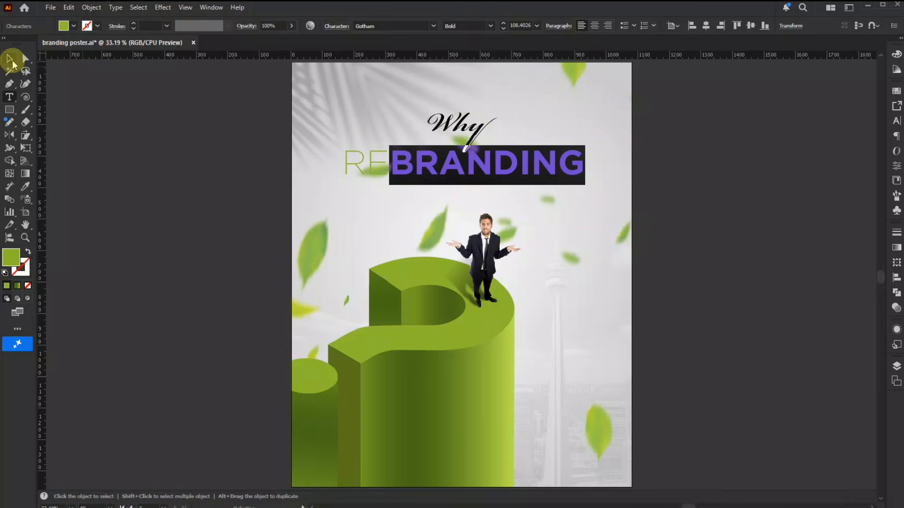
# - Move the word REBRANDING up slightly so it sits closer beneath Why
pyautogui.click(9, 59)
pyautogui.moveTo(498, 163); pyautogui.dragTo(495, 157)
pyautogui.press('a')
pyautogui.click(239, 151)
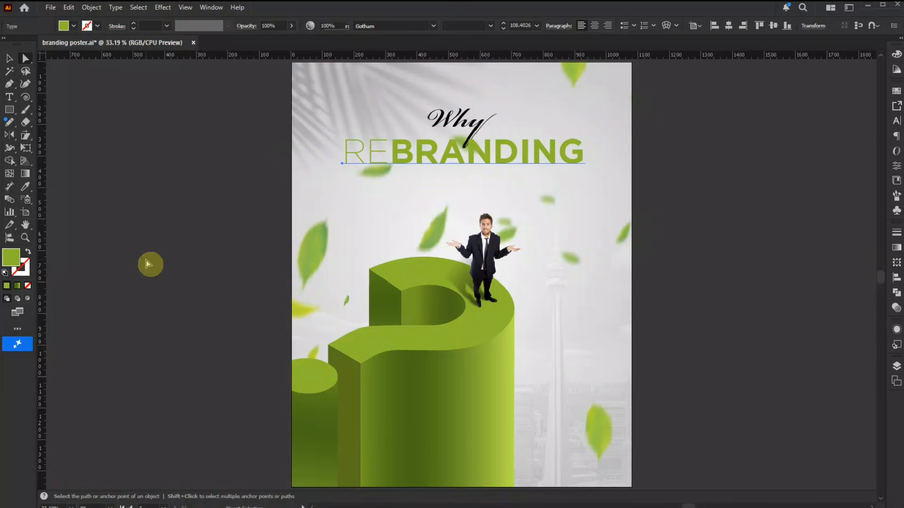
# - Bring the word Why to the front and lower it so its y tail overlaps REBRANDING
pyautogui.click(469, 123)
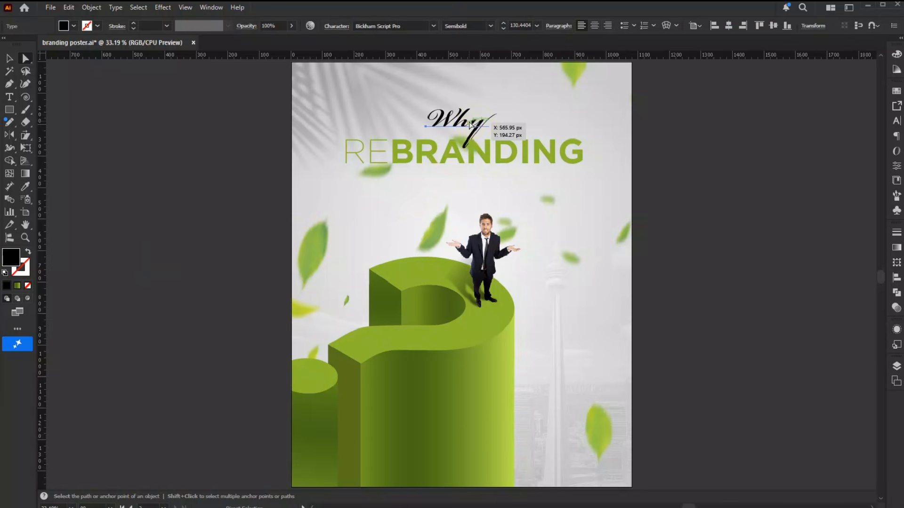
pyautogui.rightClick(463, 132)
pyautogui.moveTo(541, 401)
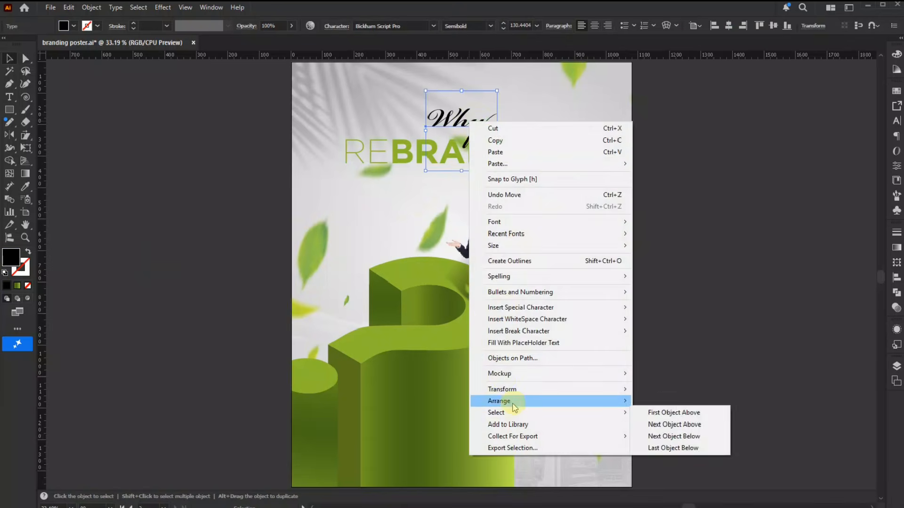
pyautogui.click(676, 401)
pyautogui.moveTo(455, 120); pyautogui.dragTo(456, 127)
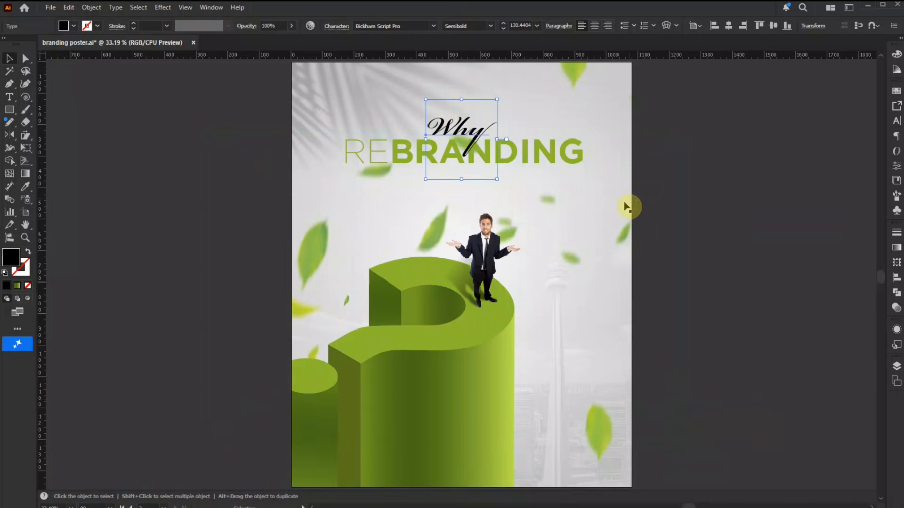
pyautogui.click(742, 206)
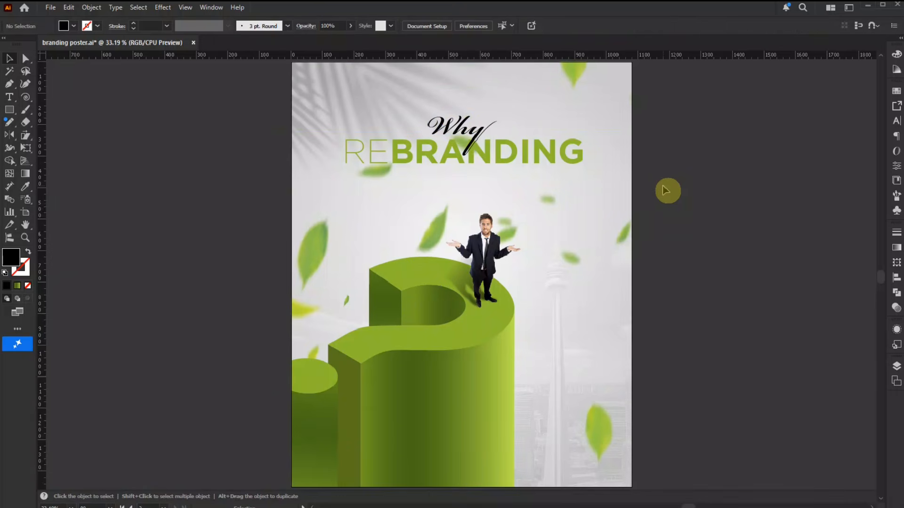
# - Paste the READ MORE line and its rebranding paragraph, scale them down slightly and place them close beneath the headline
pyautogui.hotkey('ctrl', 'v')
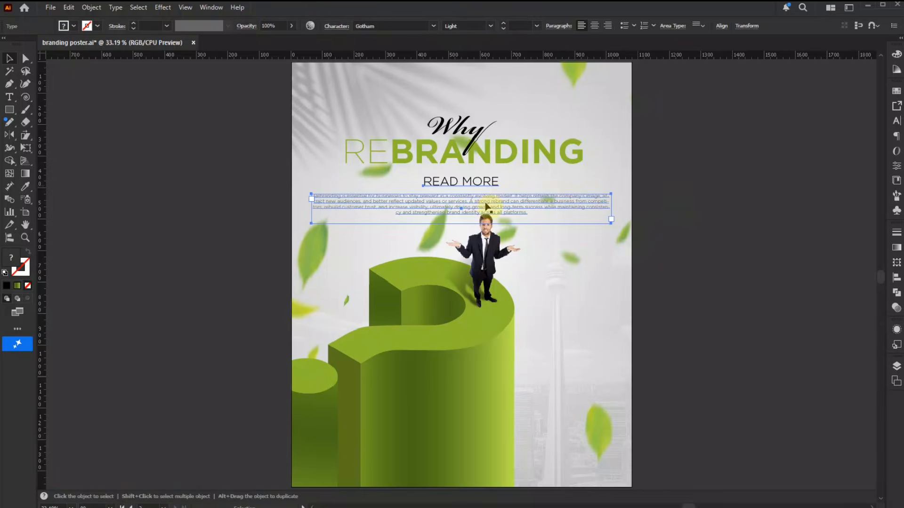
pyautogui.hotkey('shift', 'v')
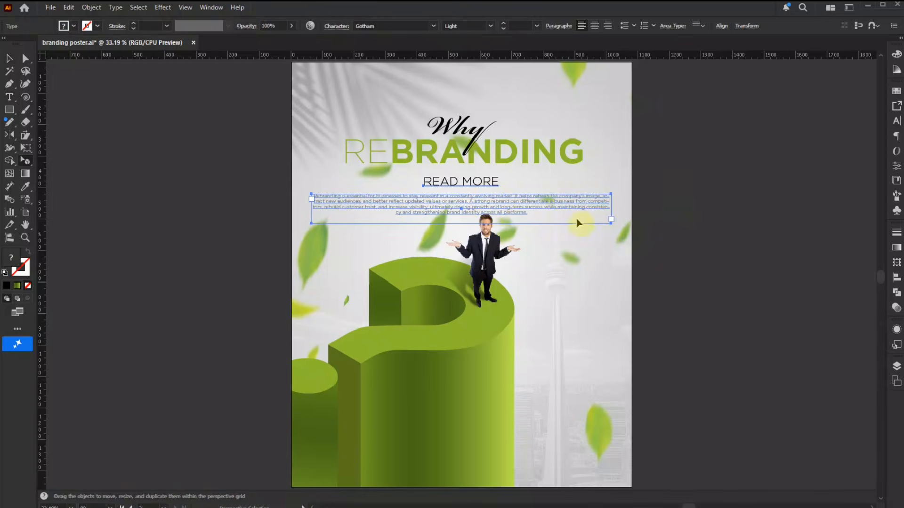
pyautogui.press('v')
pyautogui.moveTo(612, 224); pyautogui.dragTo(593, 217)
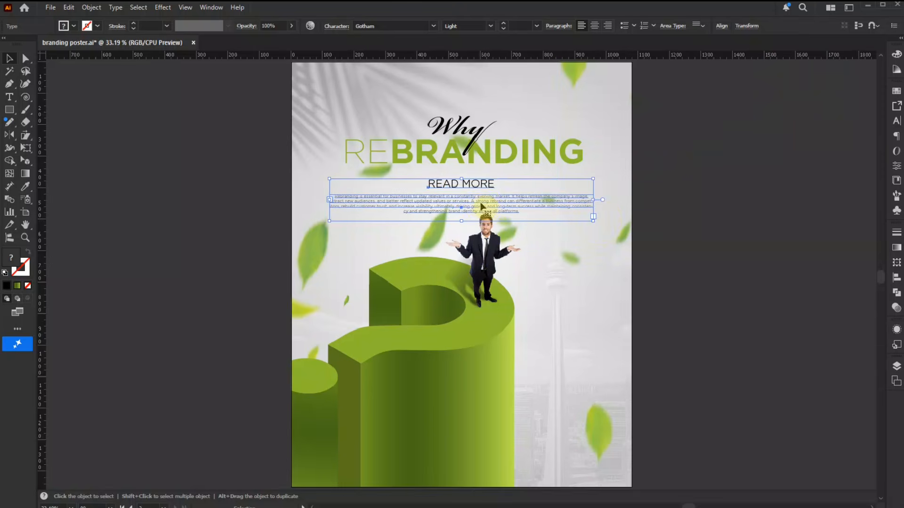
pyautogui.moveTo(478, 203); pyautogui.dragTo(477, 195)
pyautogui.click(705, 269)
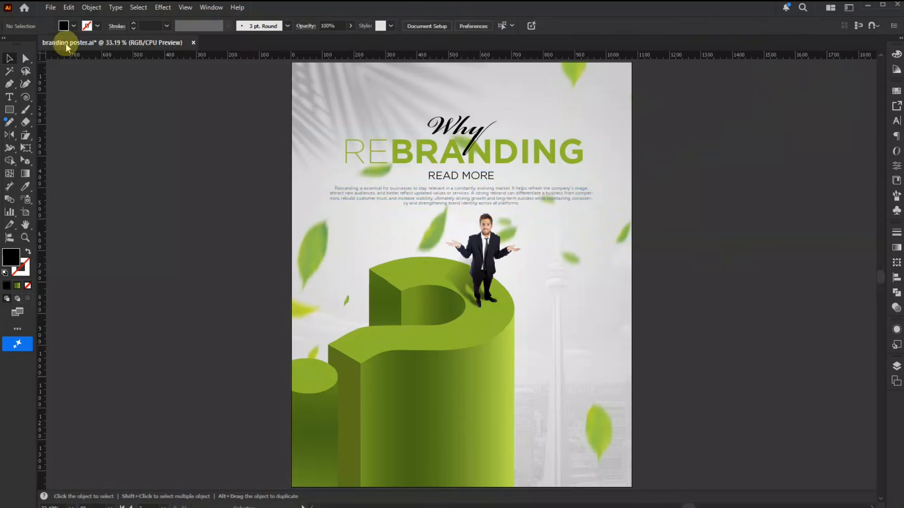
# - Place social black.png as a small row of icons near the poster's lower-right corner
pyautogui.click(51, 7)
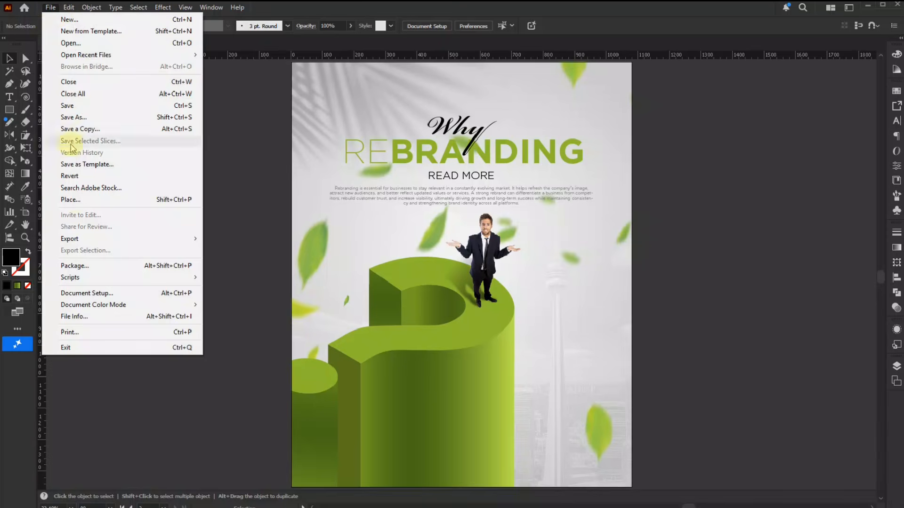
pyautogui.click(80, 201)
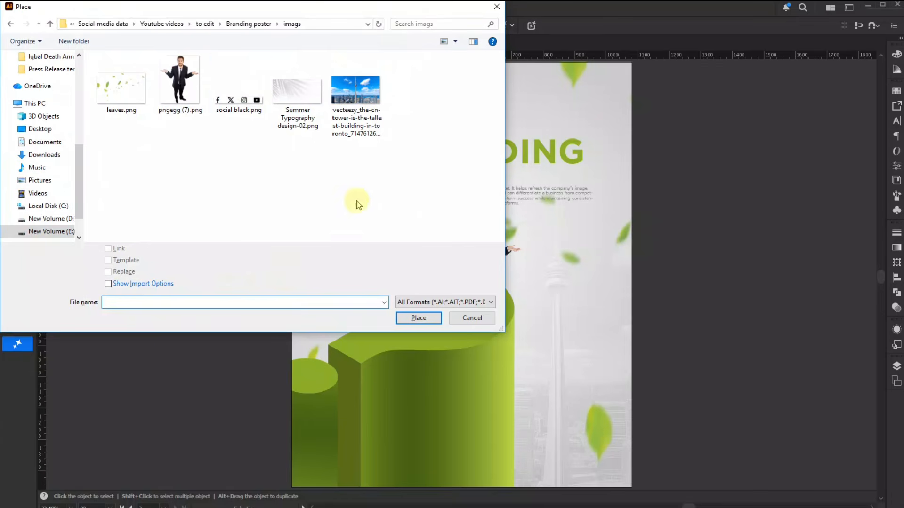
pyautogui.click(238, 91)
pyautogui.click(415, 318)
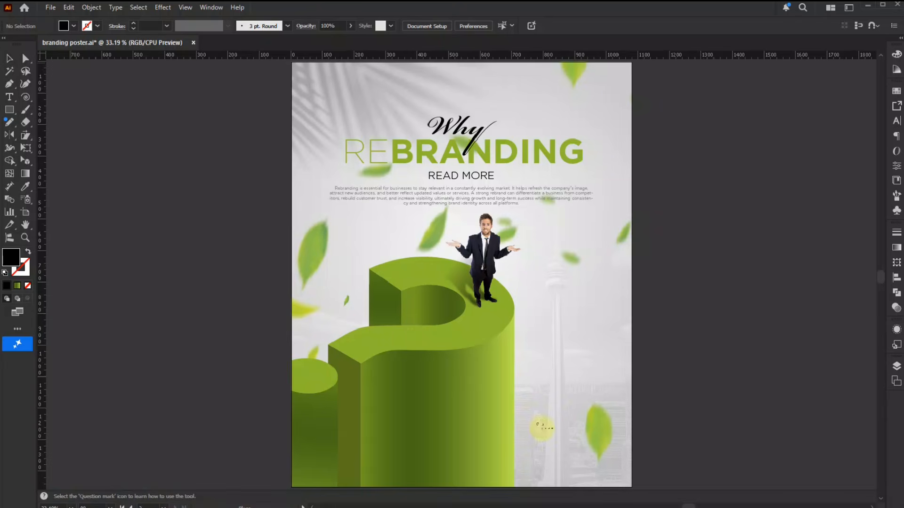
pyautogui.moveTo(615, 475); pyautogui.dragTo(593, 460)
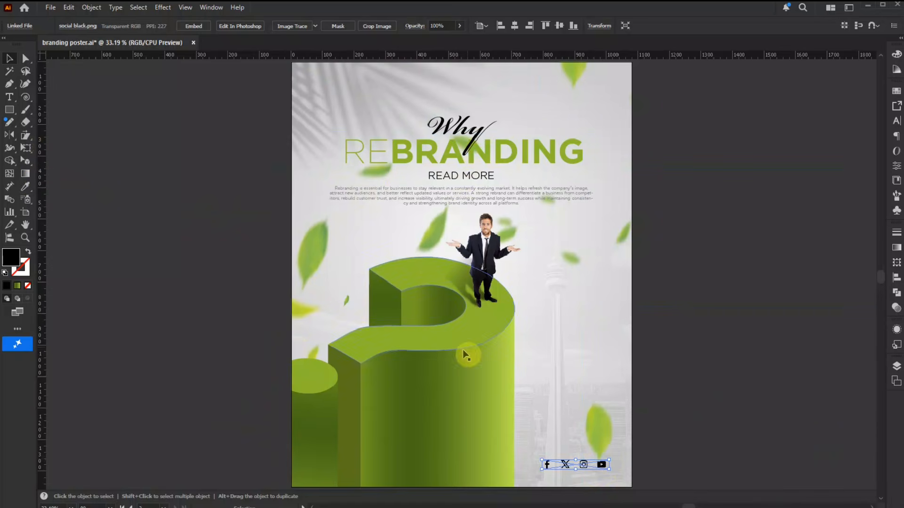
pyautogui.click(9, 96)
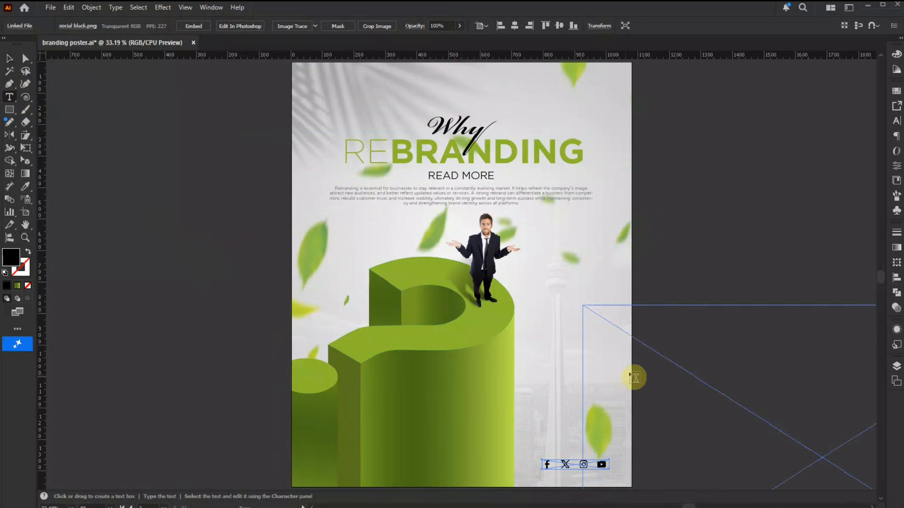
pyautogui.click(675, 339)
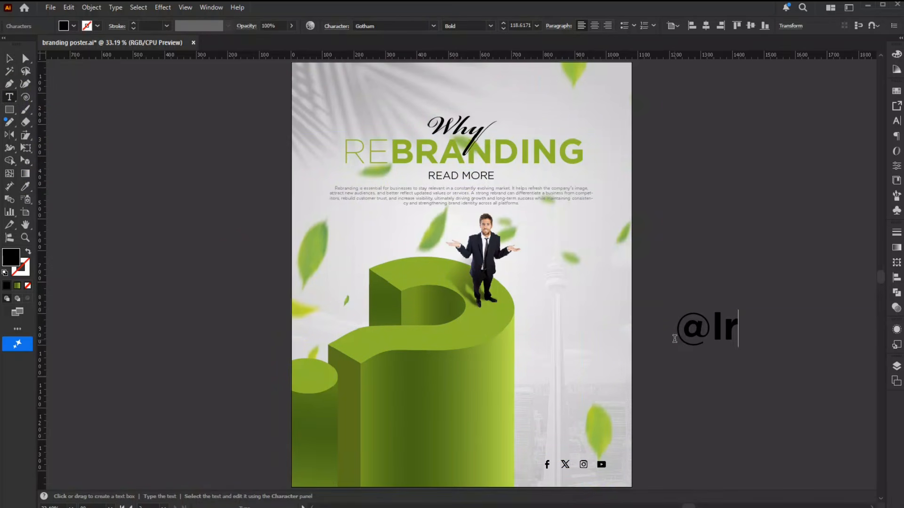
pyautogui.write('@lrncreativ')
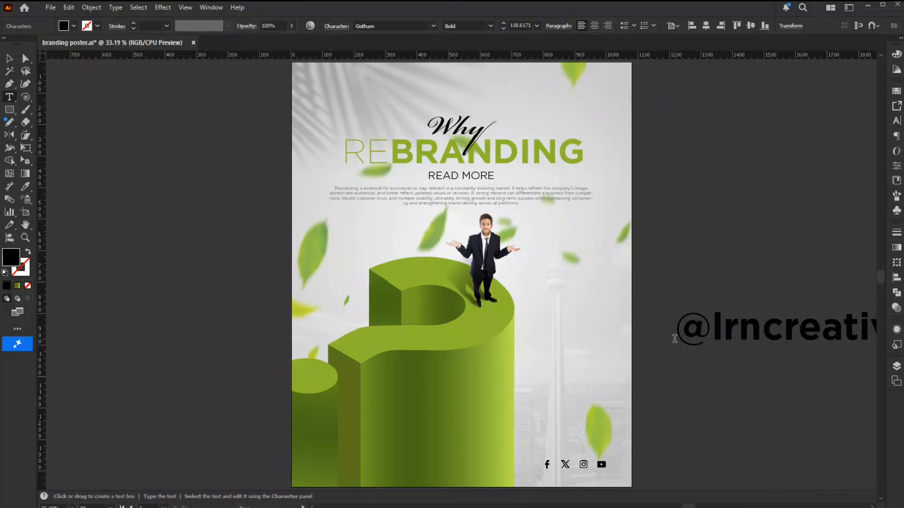
pyautogui.click(11, 59)
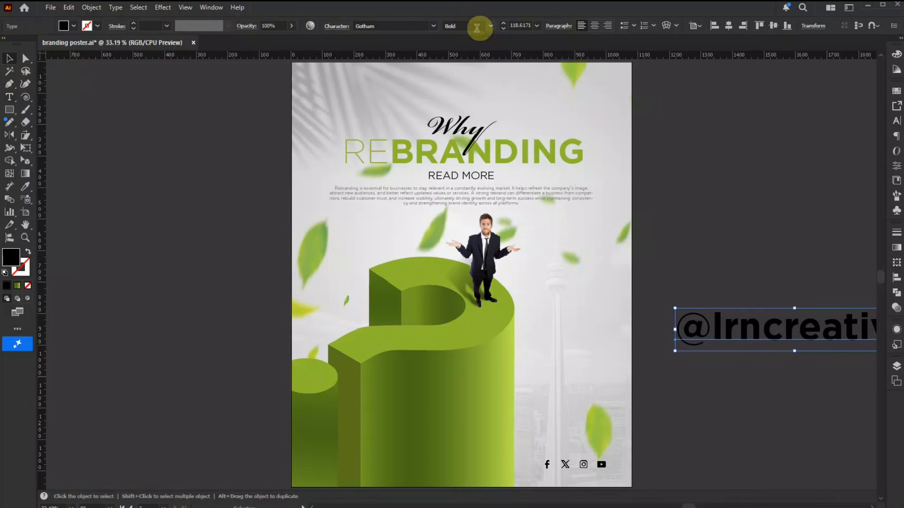
pyautogui.click(491, 26)
pyautogui.click(491, 100)
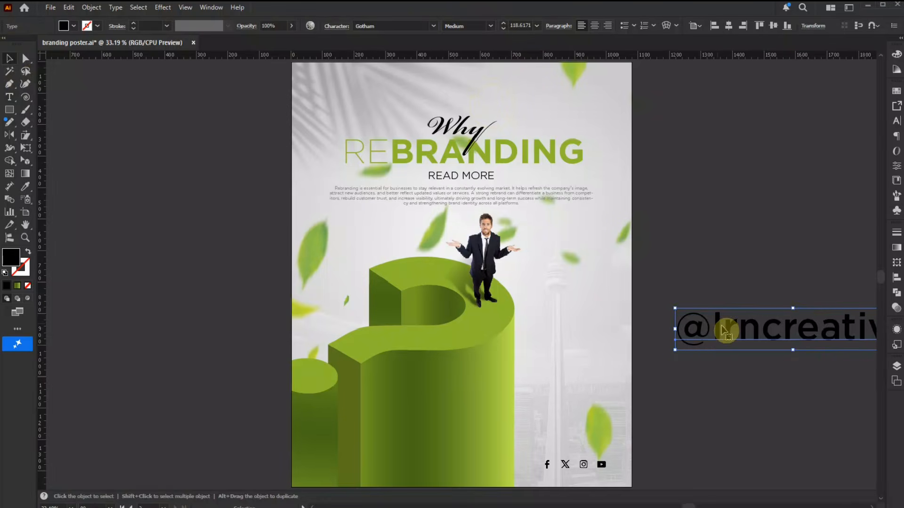
pyautogui.moveTo(751, 345); pyautogui.dragTo(701, 345)
pyautogui.moveTo(863, 310); pyautogui.dragTo(583, 482)
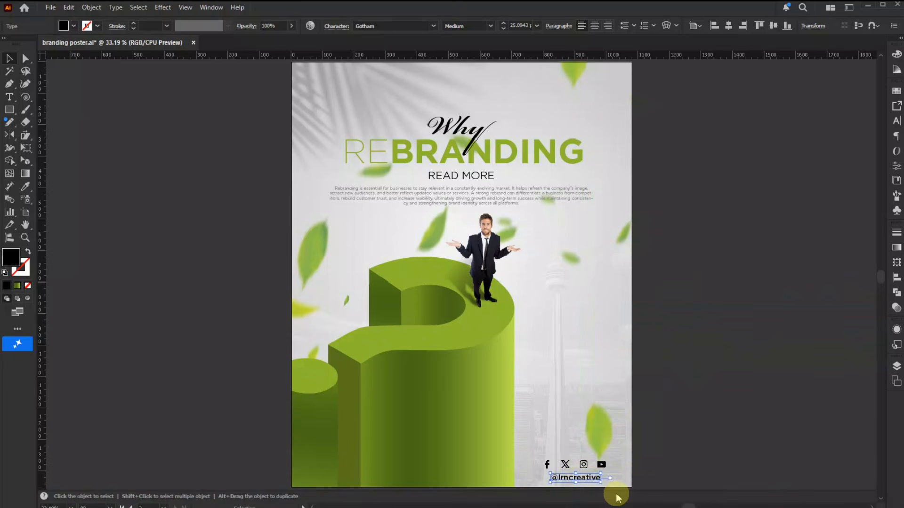
pyautogui.click(693, 203)
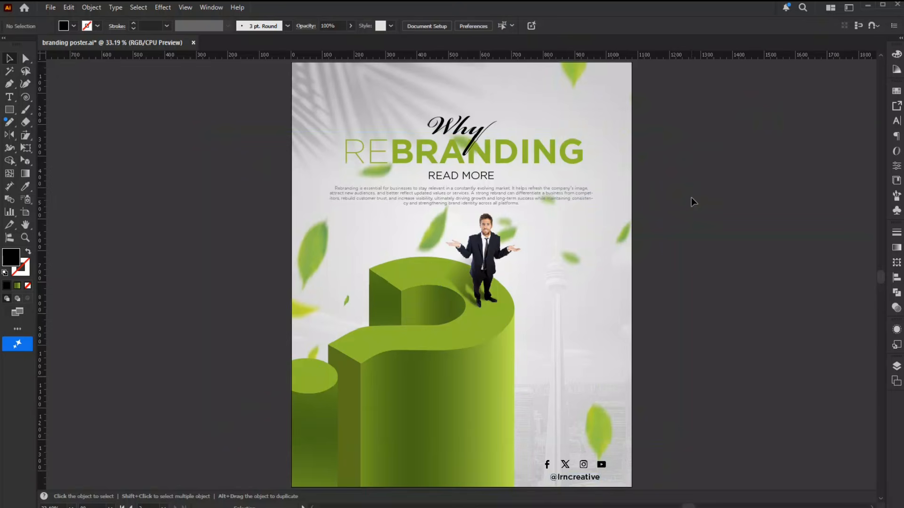
# - Select all the poster artwork and try recolouring its linked greens to teal with Recolor Artwork
pyautogui.moveTo(706, 75); pyautogui.dragTo(283, 466)
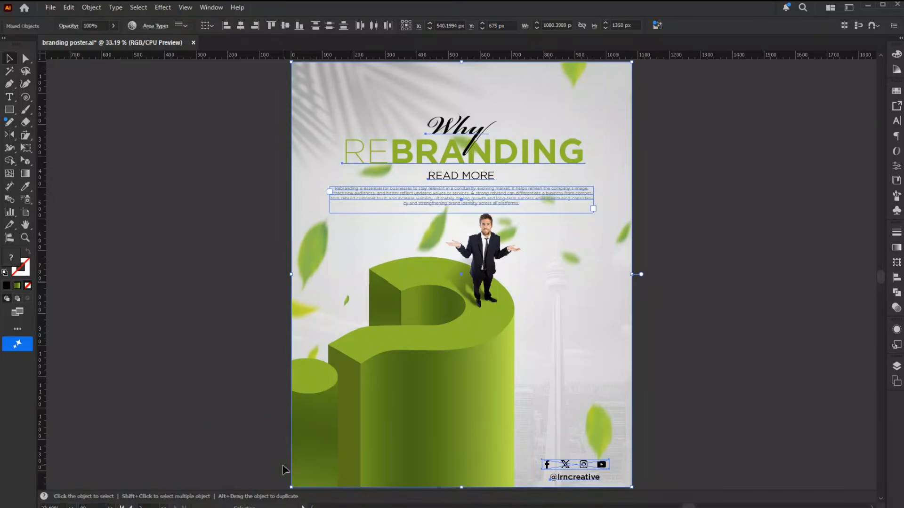
pyautogui.click(135, 28)
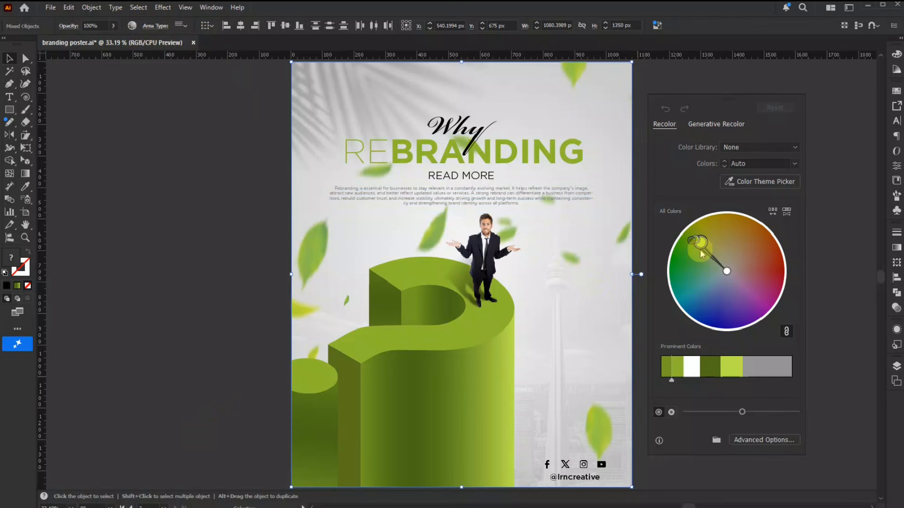
pyautogui.moveTo(701, 253); pyautogui.dragTo(691, 302)
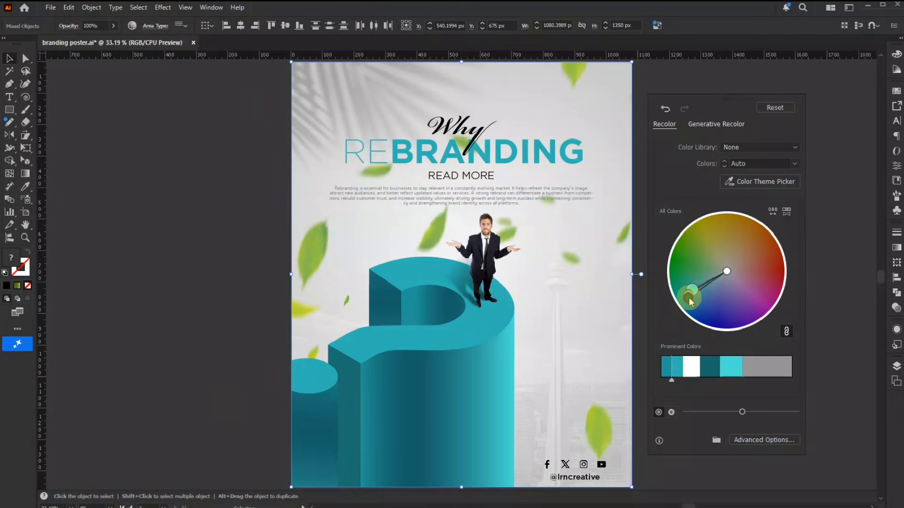
pyautogui.click(692, 290)
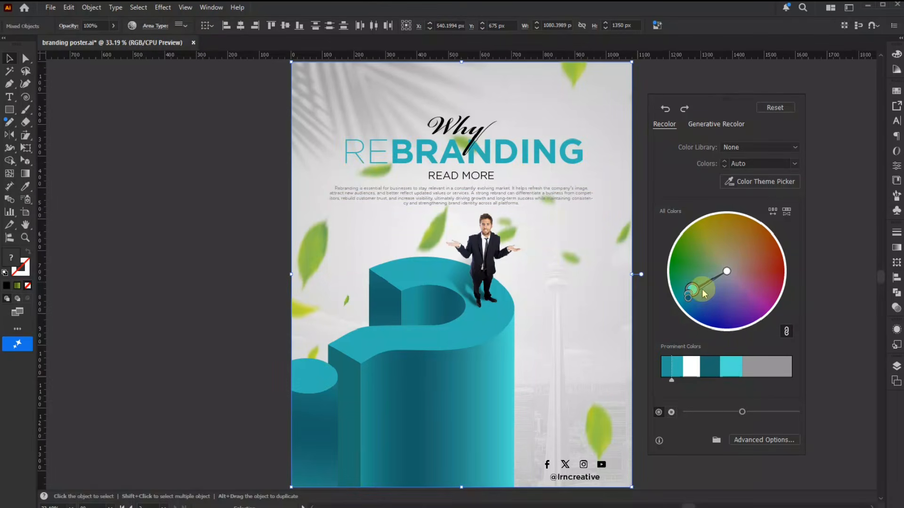
# - Try shifting the linked artwork colours to golden yellow, and undo the recolouring
pyautogui.moveTo(699, 291); pyautogui.dragTo(729, 223)
pyautogui.click(172, 259)
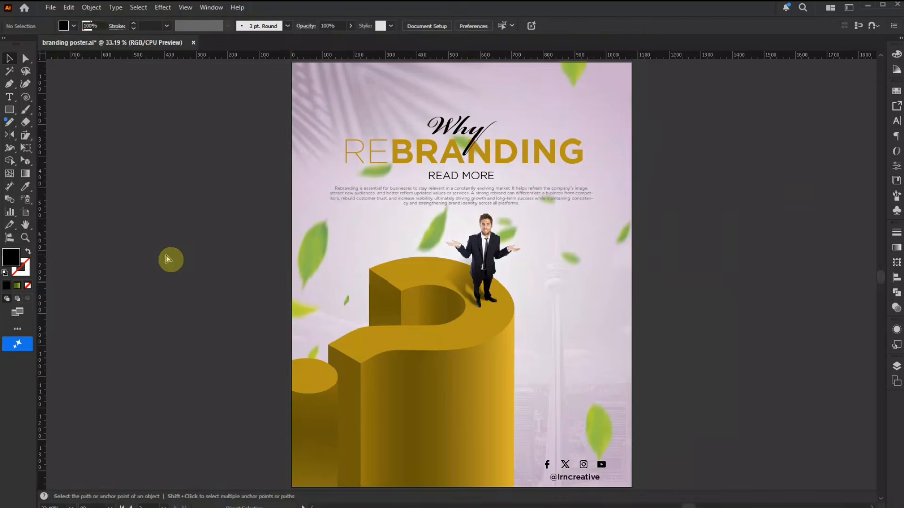
pyautogui.hotkey('ctrl', 'z')
pyautogui.click(145, 253)
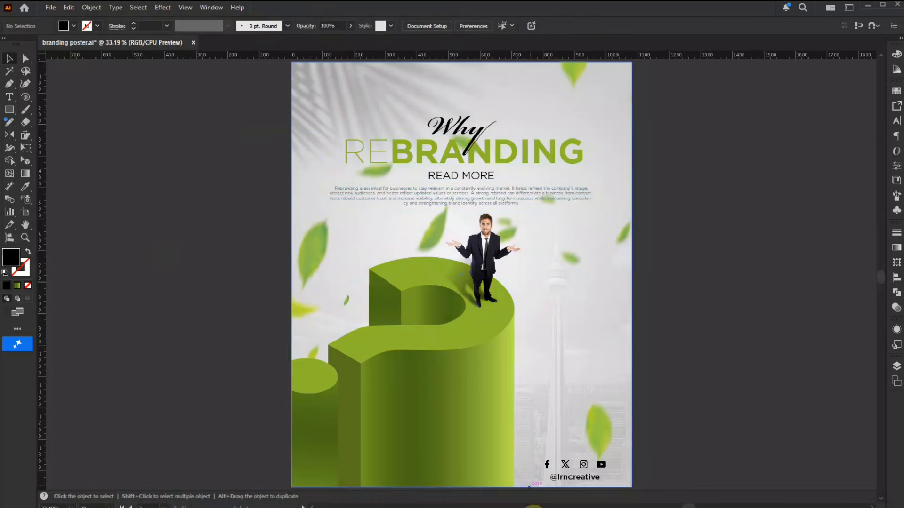